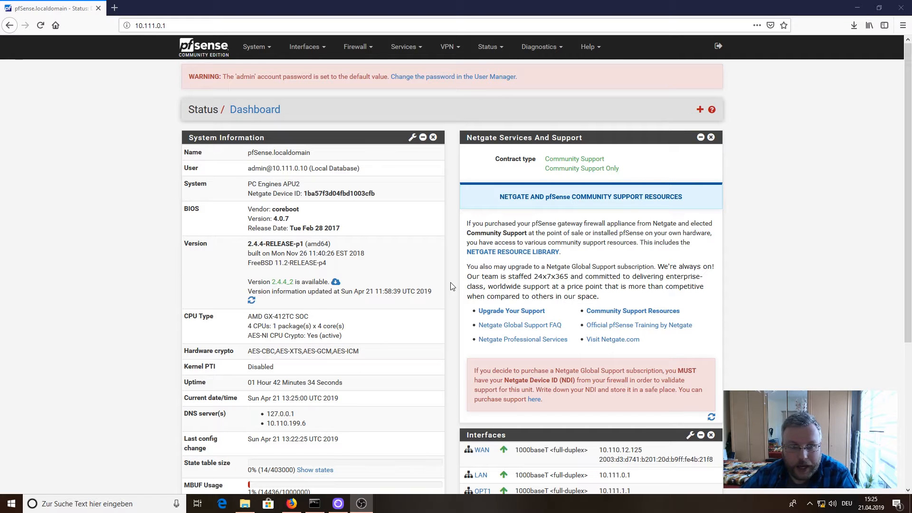
Step: Examine the dashboard's WAN, LAN and OPT1 interface entries and the configured DNS servers
{"action": "scroll", "coordinate": [451, 286], "scroll_direction": "down", "scroll_amount": 7}
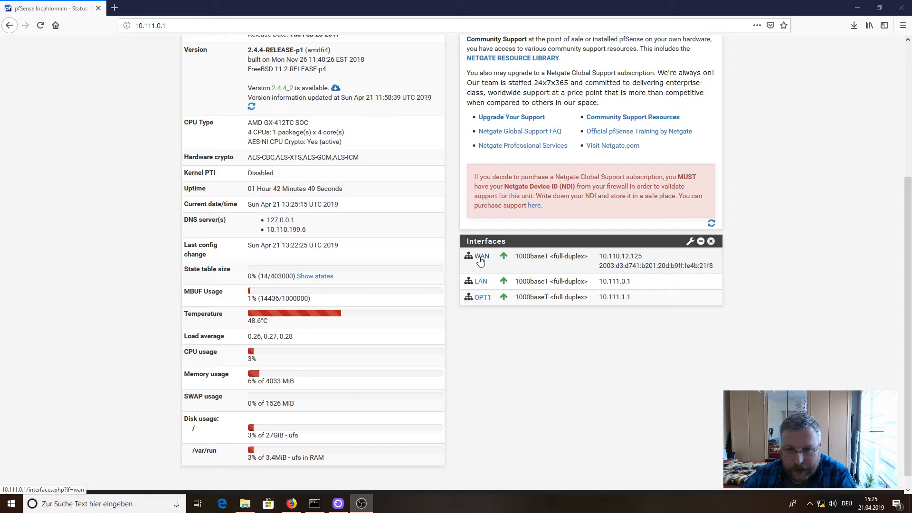
{"action": "mouse_move", "coordinate": [480, 260]}
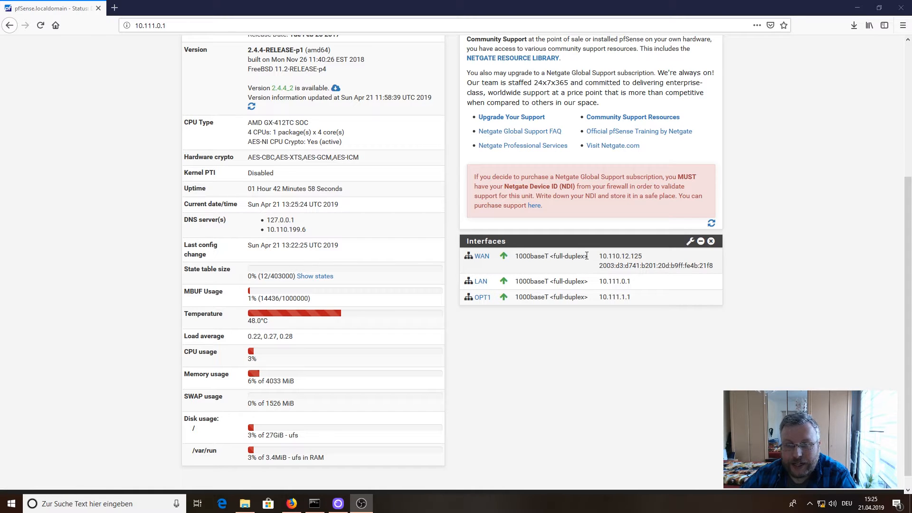
{"action": "mouse_move", "coordinate": [598, 259]}
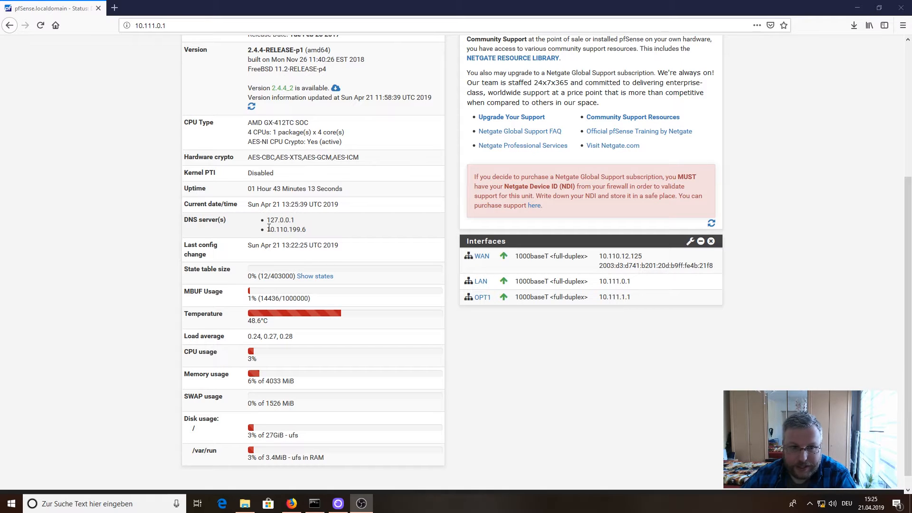
{"action": "left_click_drag", "start_coordinate": [268, 228], "coordinate": [307, 230]}
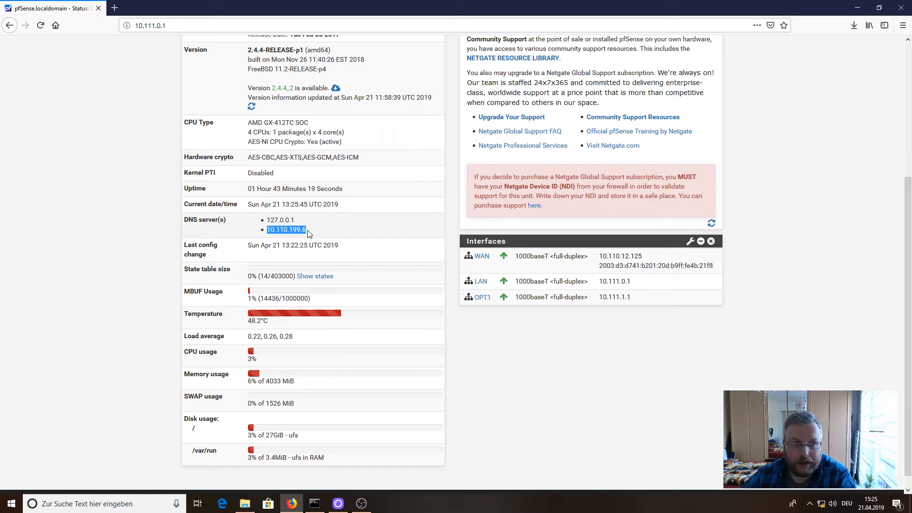
{"action": "left_click", "coordinate": [307, 232]}
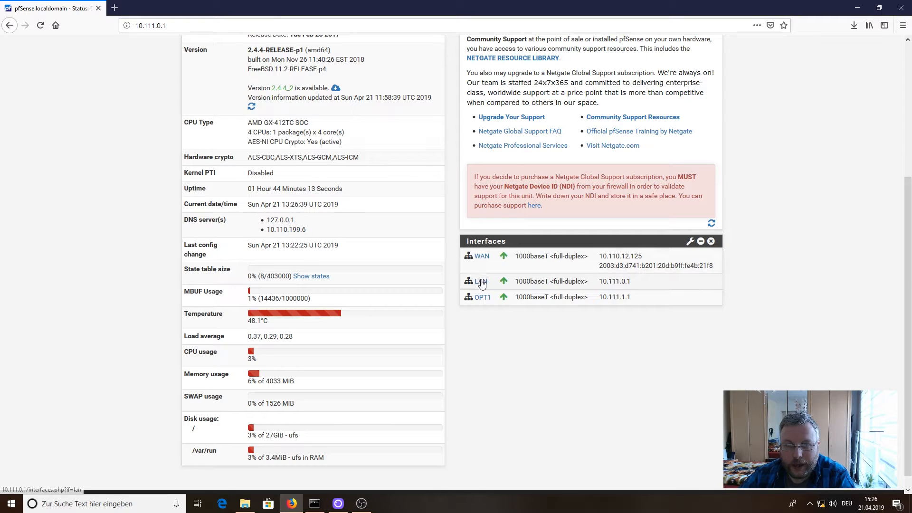
{"action": "mouse_move", "coordinate": [483, 303]}
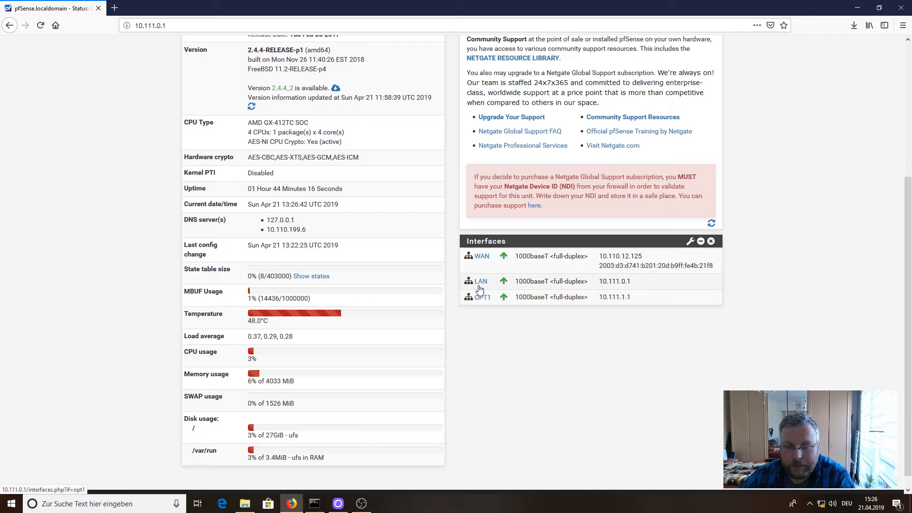
{"action": "mouse_move", "coordinate": [480, 285]}
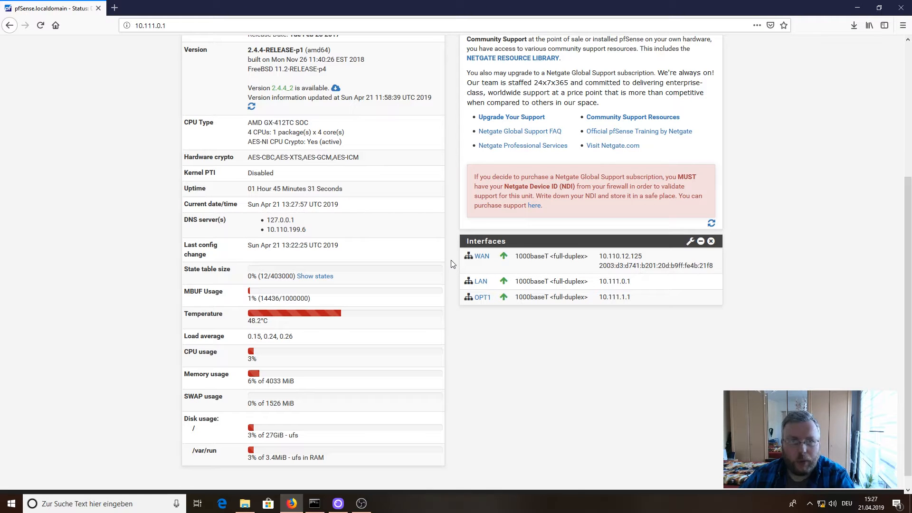
{"action": "scroll", "coordinate": [451, 264], "scroll_direction": "down", "scroll_amount": 1}
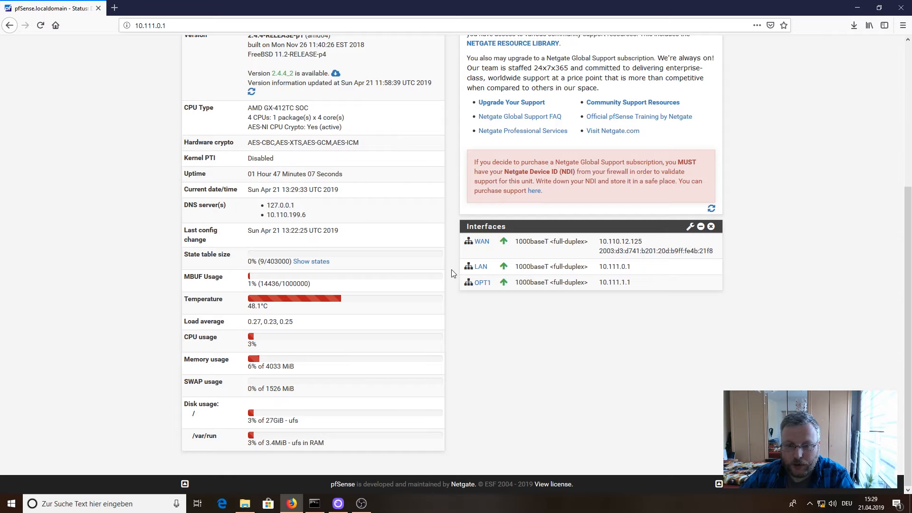
Step: Review the firewall rules for the WAN, LAN and OPT1 interfaces one after another
{"action": "scroll", "coordinate": [452, 274], "scroll_direction": "up", "scroll_amount": 5}
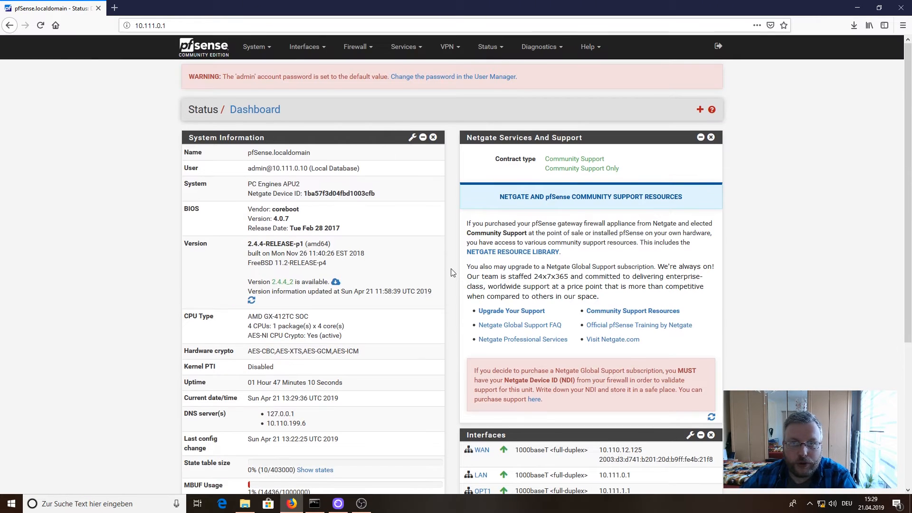
{"action": "left_click", "coordinate": [353, 48]}
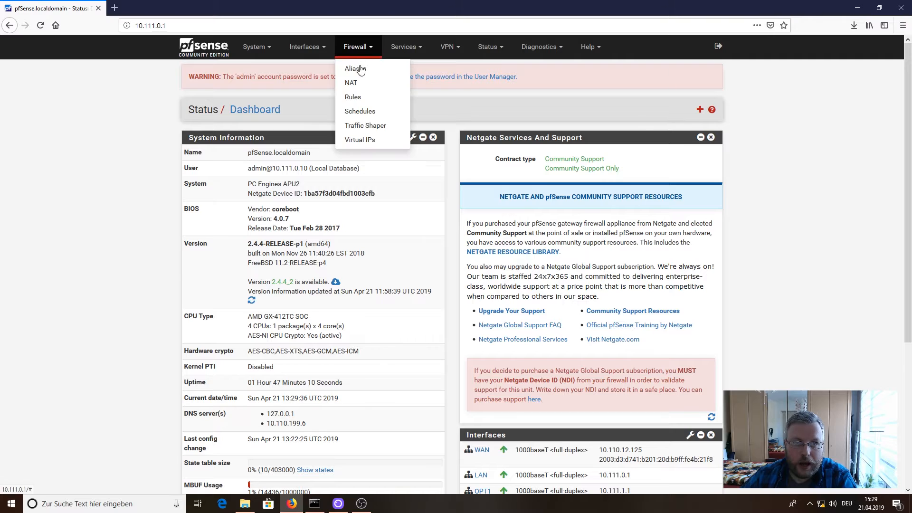
{"action": "left_click", "coordinate": [350, 96]}
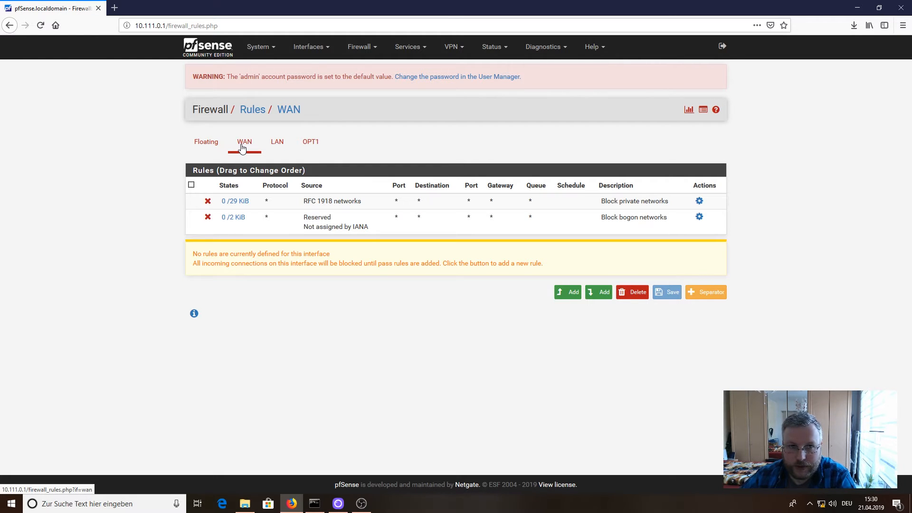
{"action": "left_click", "coordinate": [275, 147]}
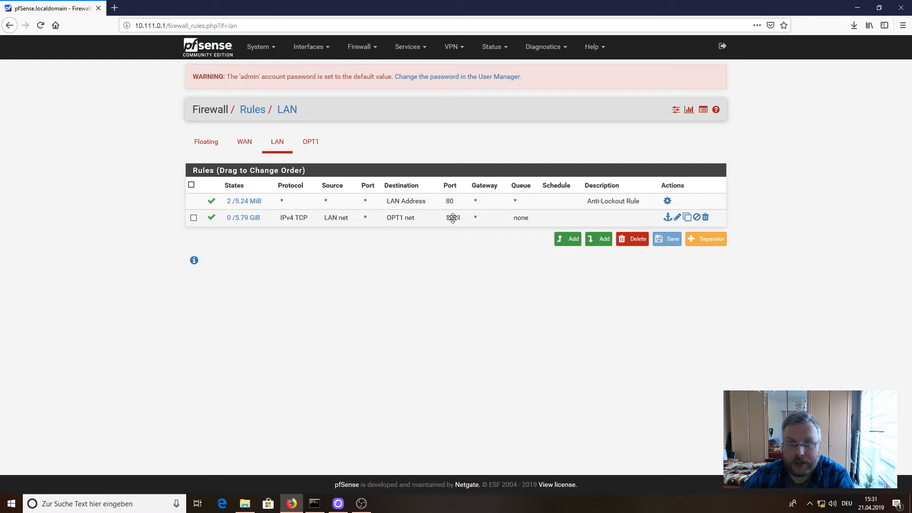
{"action": "left_click", "coordinate": [309, 145]}
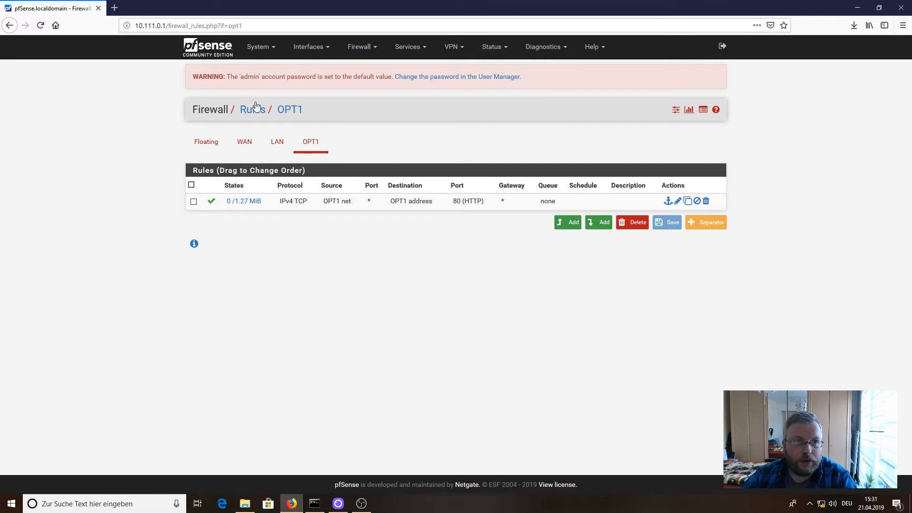
Step: Return to the status dashboard and review the system information, including the installed and available version
{"action": "left_click", "coordinate": [210, 53]}
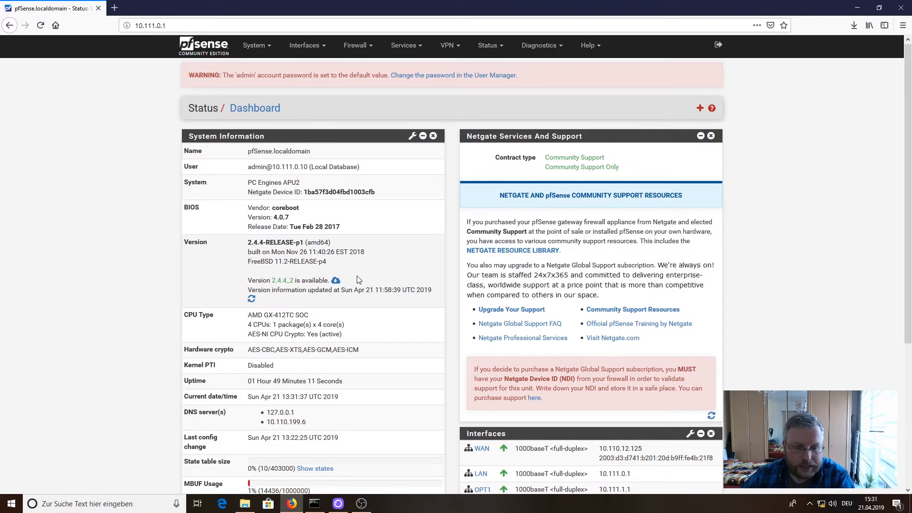
{"action": "scroll", "coordinate": [360, 280], "scroll_direction": "down", "scroll_amount": 5}
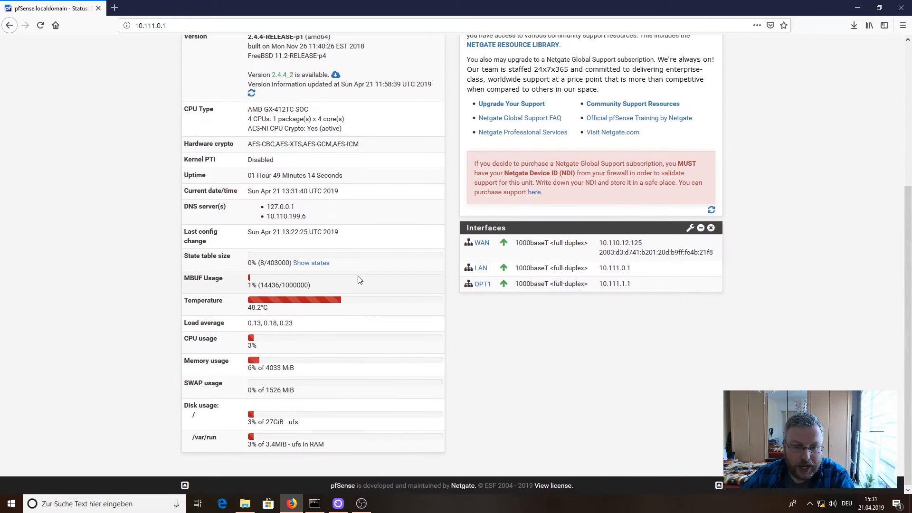
{"action": "scroll", "coordinate": [361, 281], "scroll_direction": "up", "scroll_amount": 5}
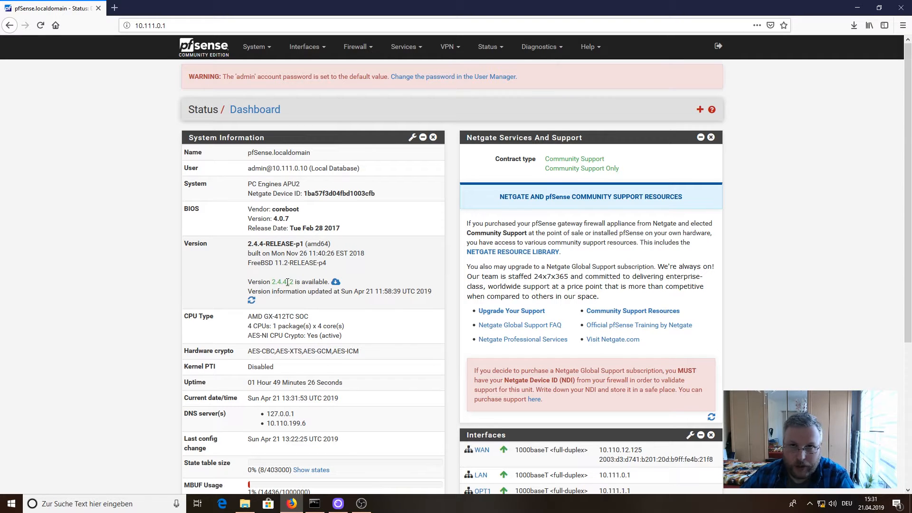
{"action": "scroll", "coordinate": [287, 282], "scroll_direction": "down", "scroll_amount": 3}
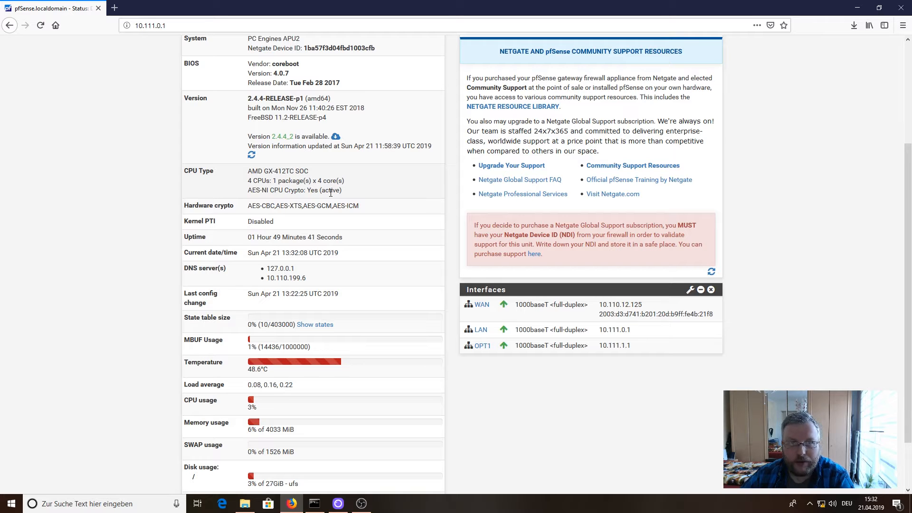
Step: Examine the AES-NI CPU crypto, hardware crypto and Kernel PTI entries in the system information
{"action": "mouse_move", "coordinate": [342, 190]}
{"action": "left_mouse_down"}
{"action": "mouse_move", "coordinate": [246, 172]}
{"action": "mouse_move", "coordinate": [252, 190]}
{"action": "mouse_move", "coordinate": [347, 195]}
{"action": "left_mouse_up"}
{"action": "left_click", "coordinate": [266, 192]}
{"action": "left_click", "coordinate": [347, 196]}
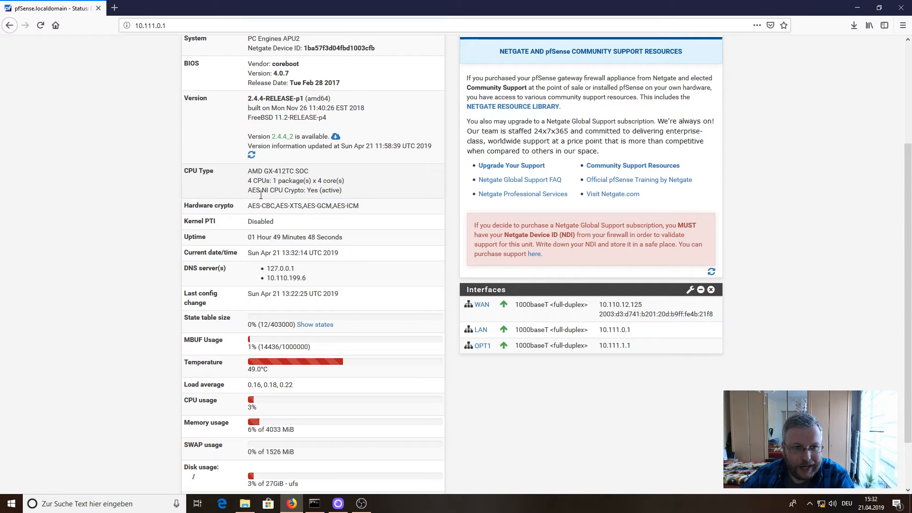
{"action": "left_click_drag", "start_coordinate": [247, 209], "coordinate": [399, 215]}
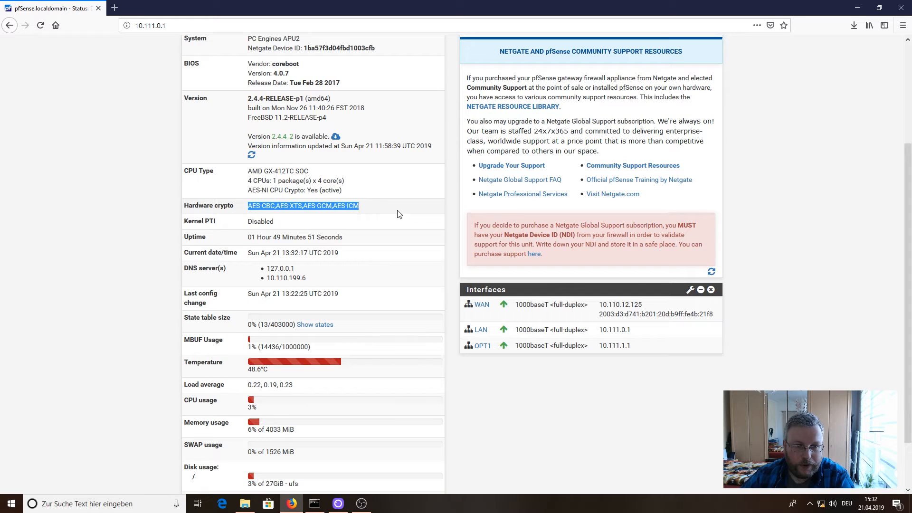
{"action": "left_click", "coordinate": [367, 210]}
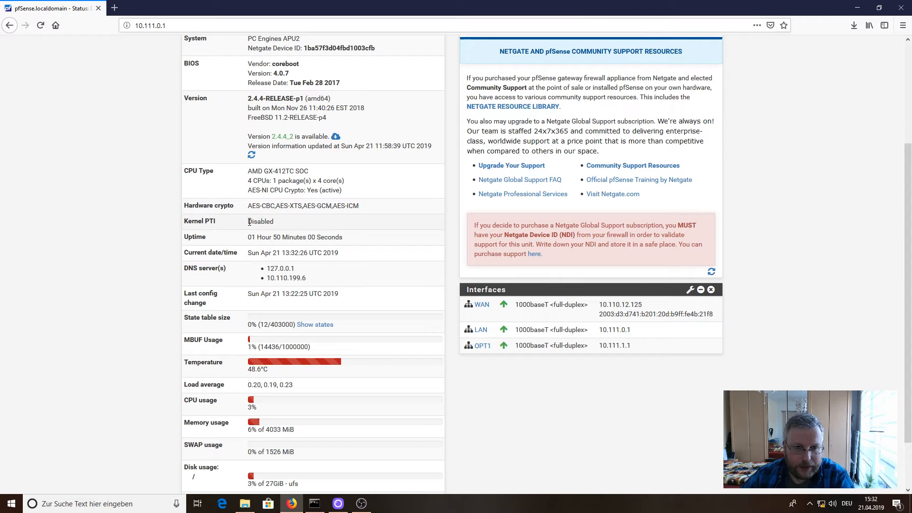
{"action": "left_click_drag", "start_coordinate": [249, 223], "coordinate": [274, 221]}
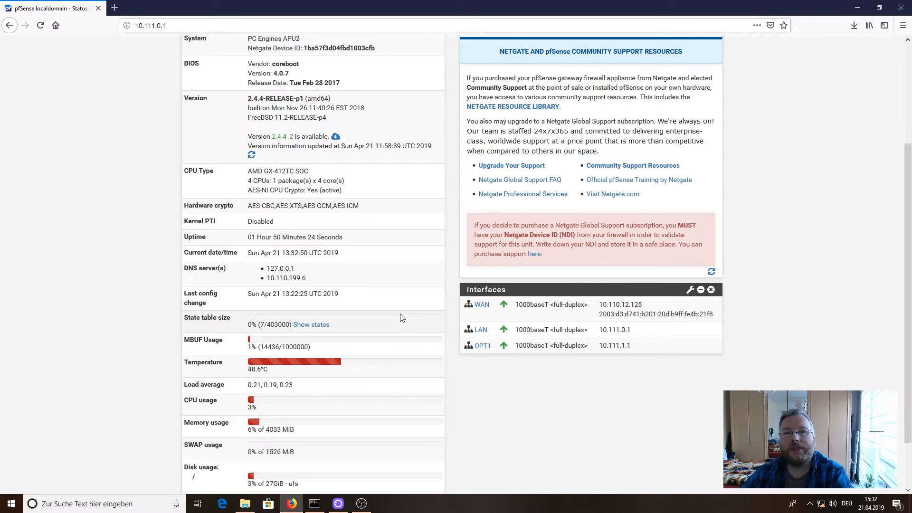
{"action": "scroll", "coordinate": [400, 318], "scroll_direction": "down", "scroll_amount": 2}
Step: Show the DHCP leases status to check the clients on the LAN and OPT1 networks
{"action": "scroll", "coordinate": [401, 318], "scroll_direction": "up", "scroll_amount": 5}
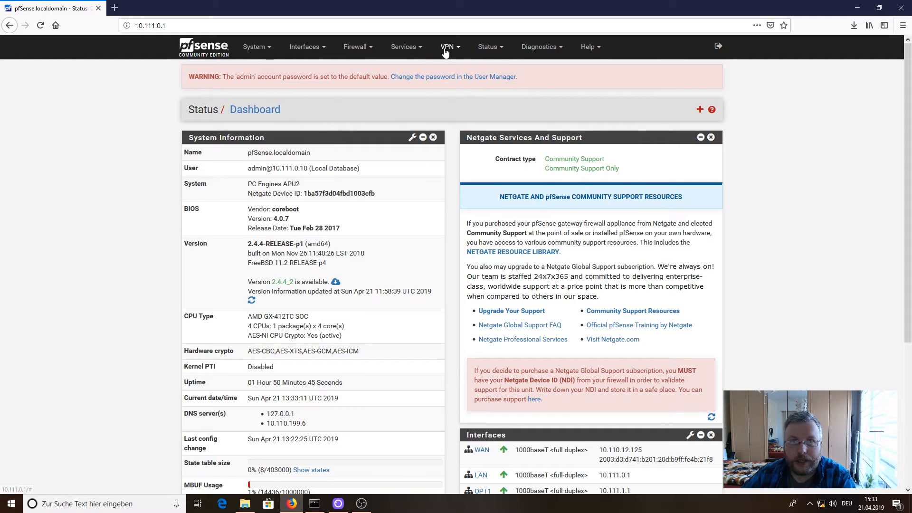
{"action": "left_click", "coordinate": [488, 51]}
{"action": "left_click", "coordinate": [497, 111]}
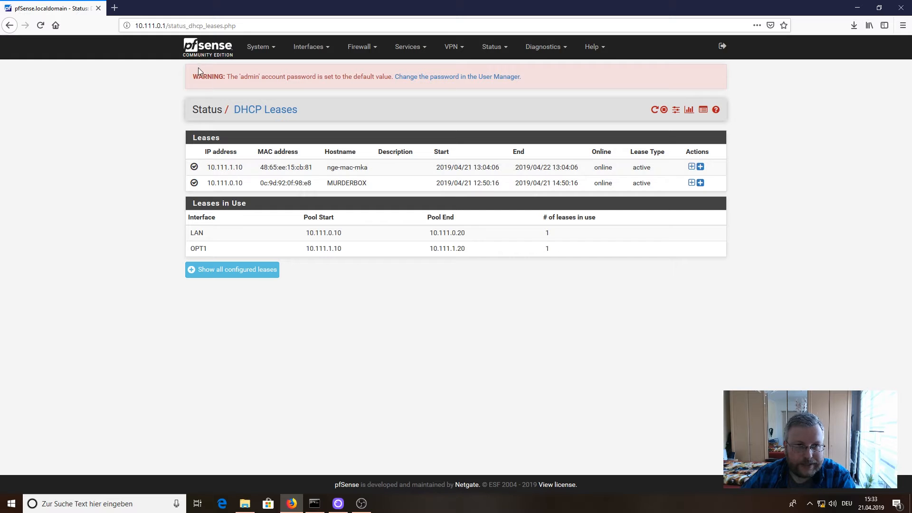
Step: Return to the dashboard, switch to the Windows command prompt and run the throughput test iperf3.exe -c 10.111.1.10
{"action": "left_click", "coordinate": [207, 47]}
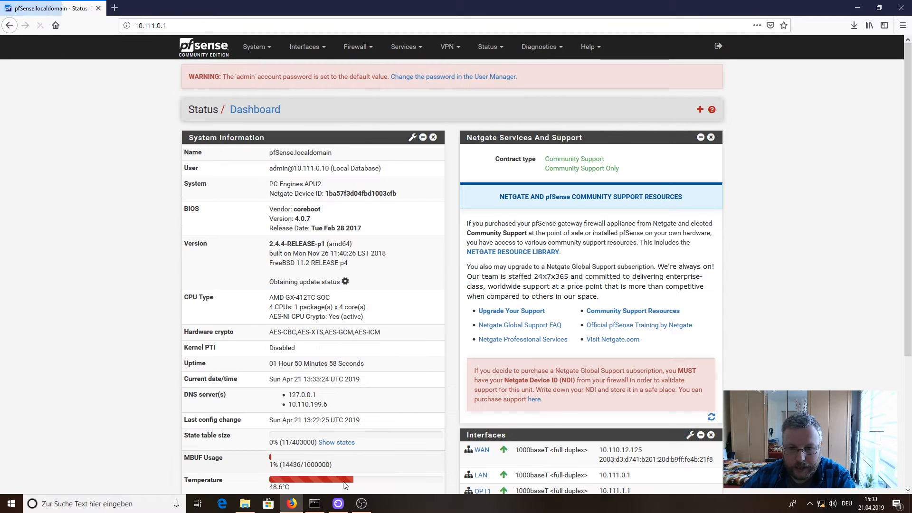
{"action": "left_click", "coordinate": [314, 503]}
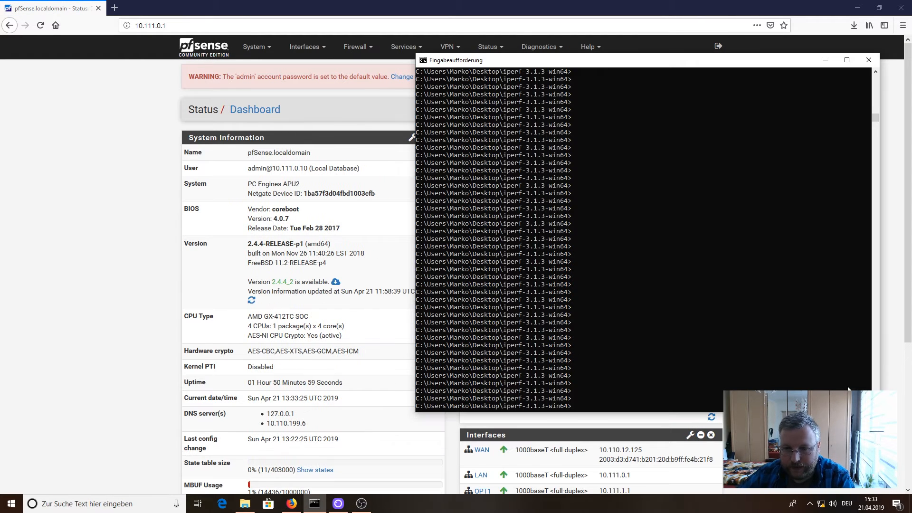
{"action": "key", "text": "Up"}
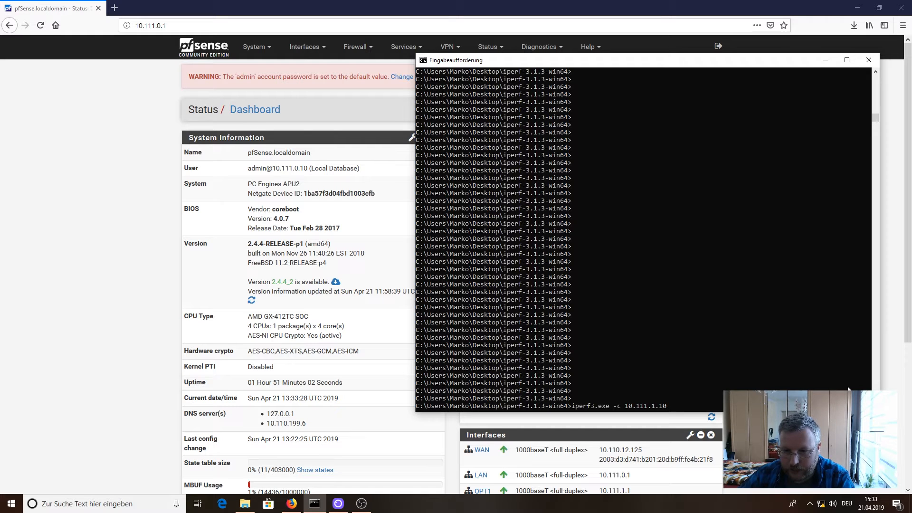
{"action": "key", "text": "Return"}
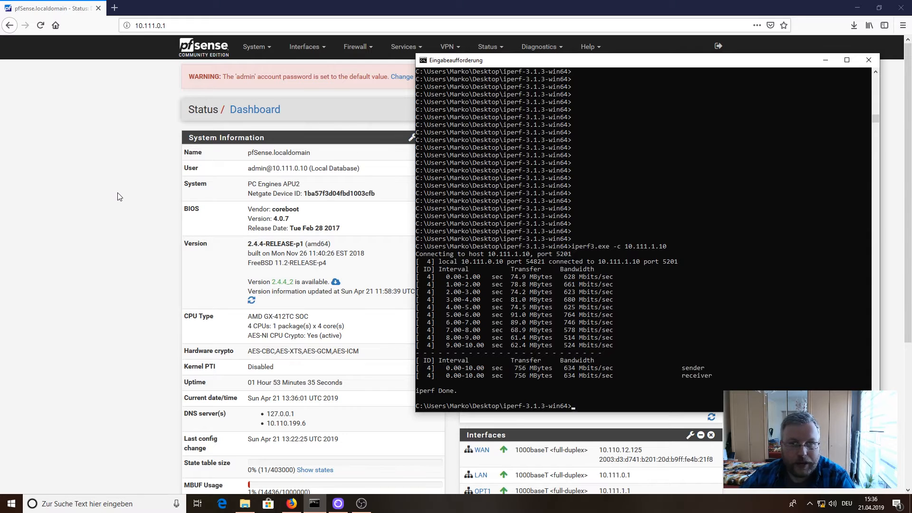
Step: Back in pfSense, disable all packet filtering in the advanced Firewall & NAT settings and save the change
{"action": "left_click", "coordinate": [107, 205]}
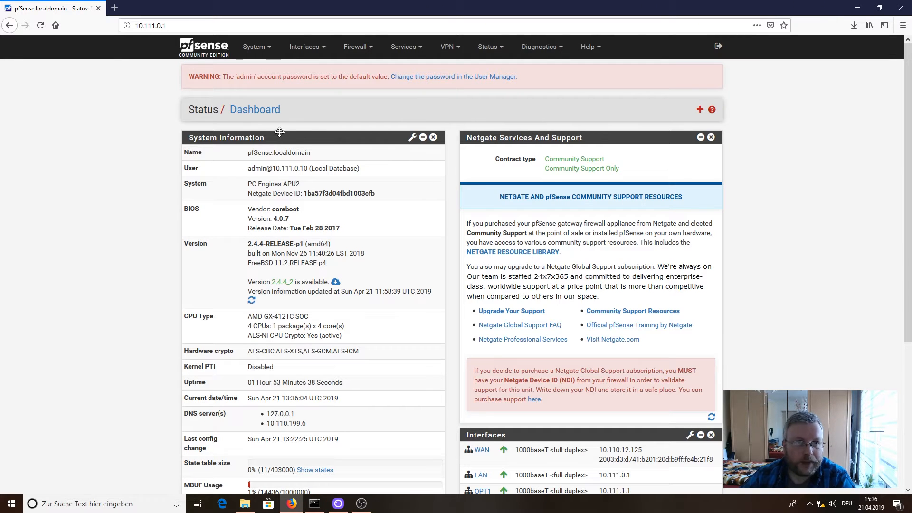
{"action": "left_click", "coordinate": [266, 49]}
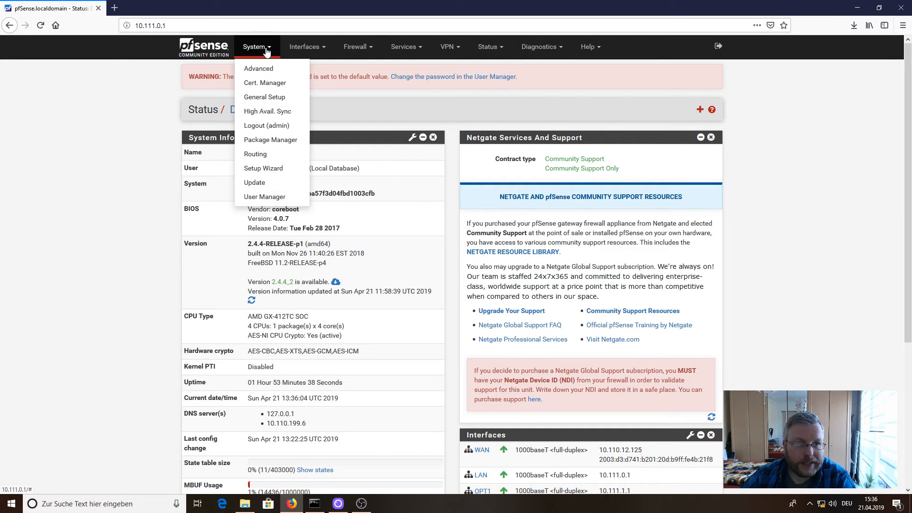
{"action": "left_click", "coordinate": [263, 68]}
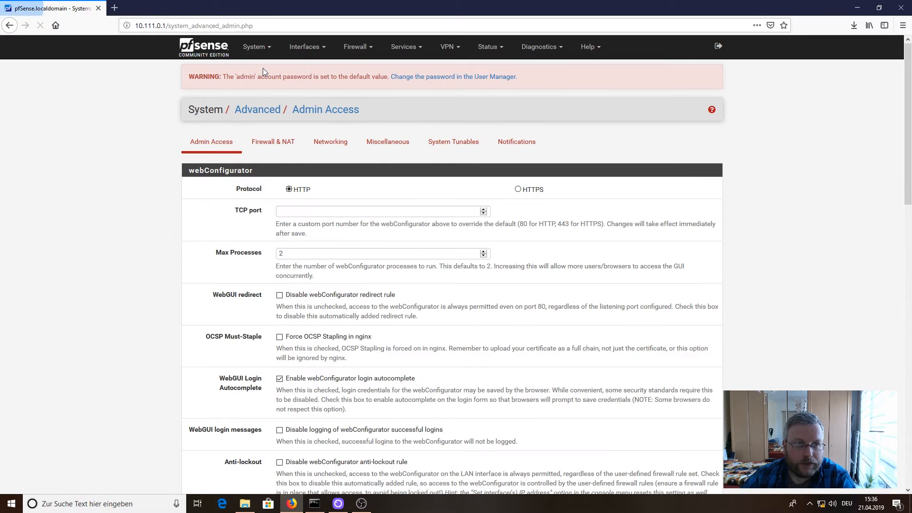
{"action": "left_click", "coordinate": [270, 144]}
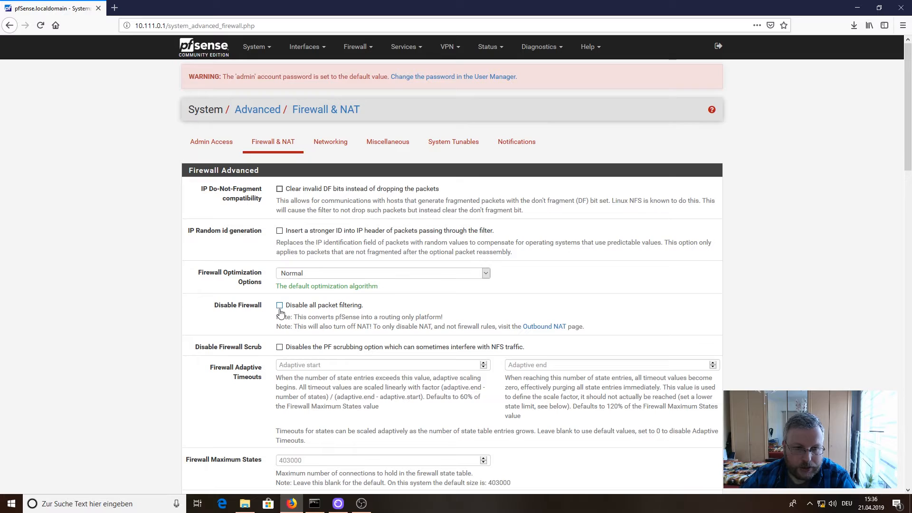
{"action": "scroll", "coordinate": [199, 311], "scroll_direction": "down", "scroll_amount": 15}
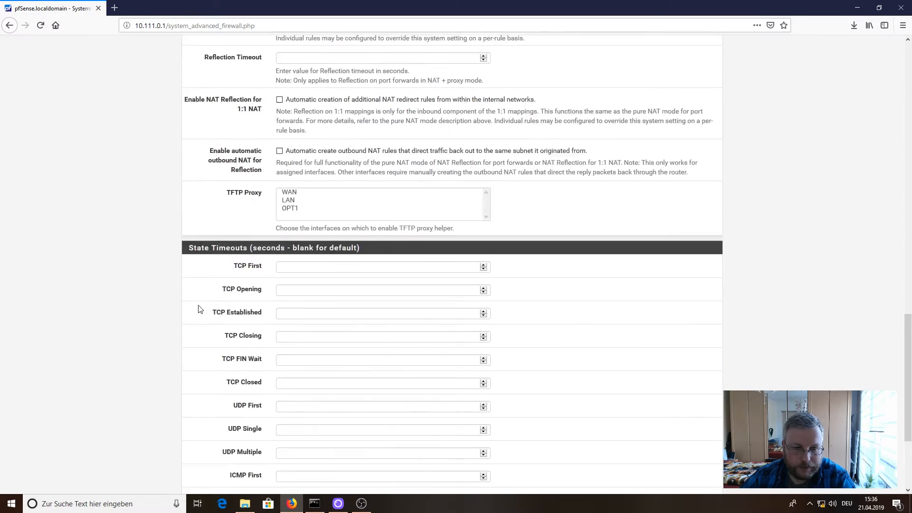
{"action": "scroll", "coordinate": [199, 309], "scroll_direction": "down", "scroll_amount": 3}
{"action": "left_click", "coordinate": [293, 441]}
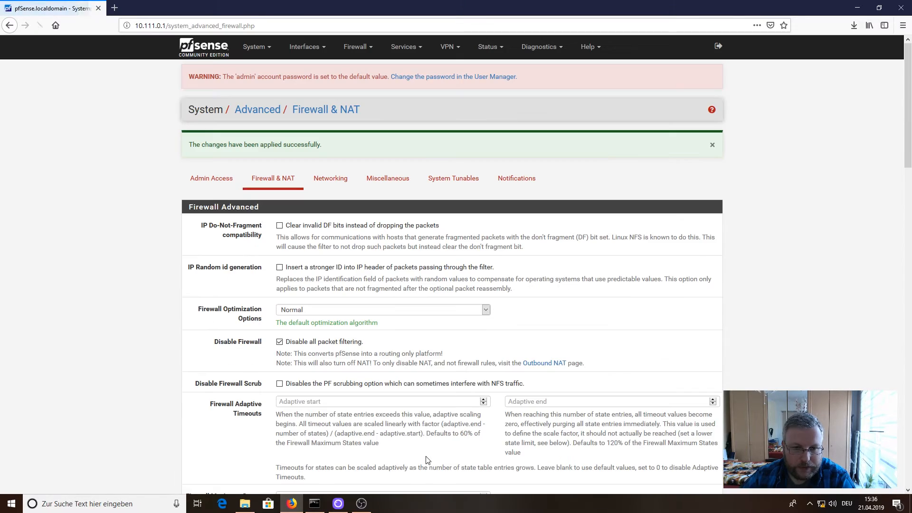
Step: Return to the dashboard and show the firewall's state table for all interfaces
{"action": "left_click", "coordinate": [203, 52]}
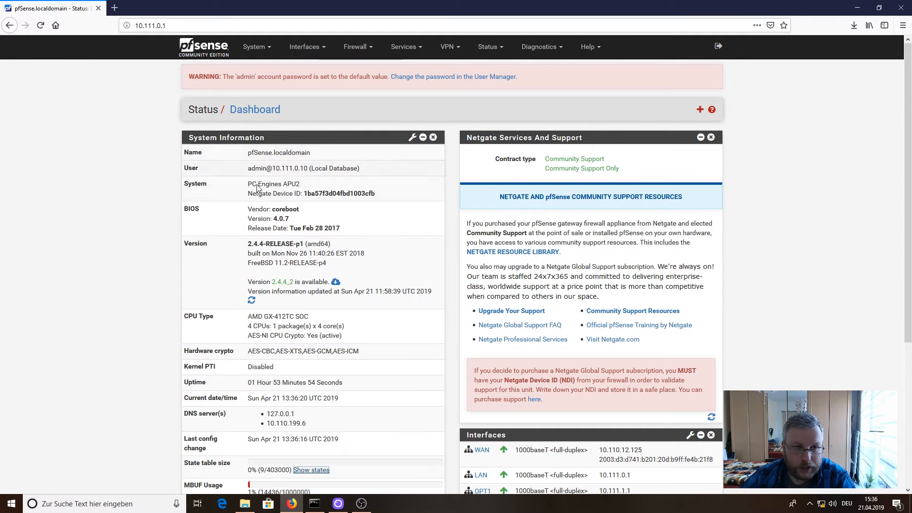
{"action": "left_click", "coordinate": [319, 470]}
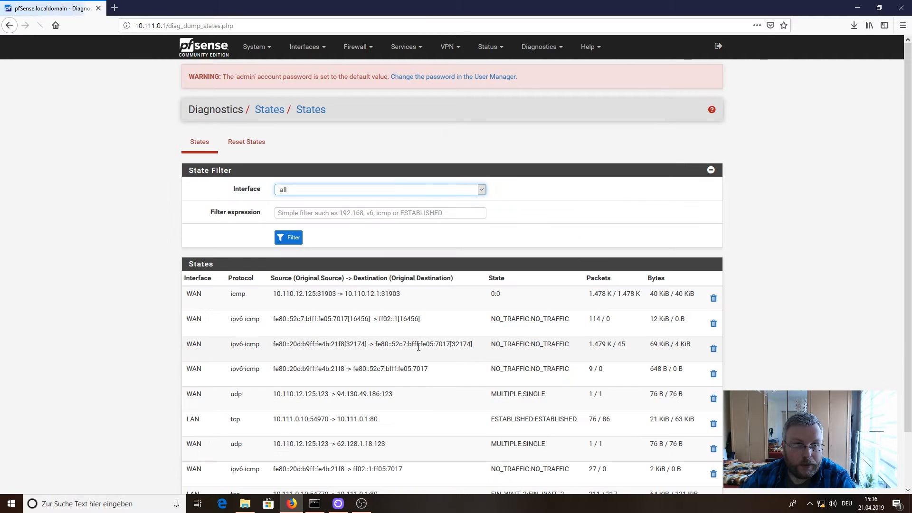
Step: Reset the firewall state table and confirm the reset of the selected states
{"action": "left_click", "coordinate": [247, 143]}
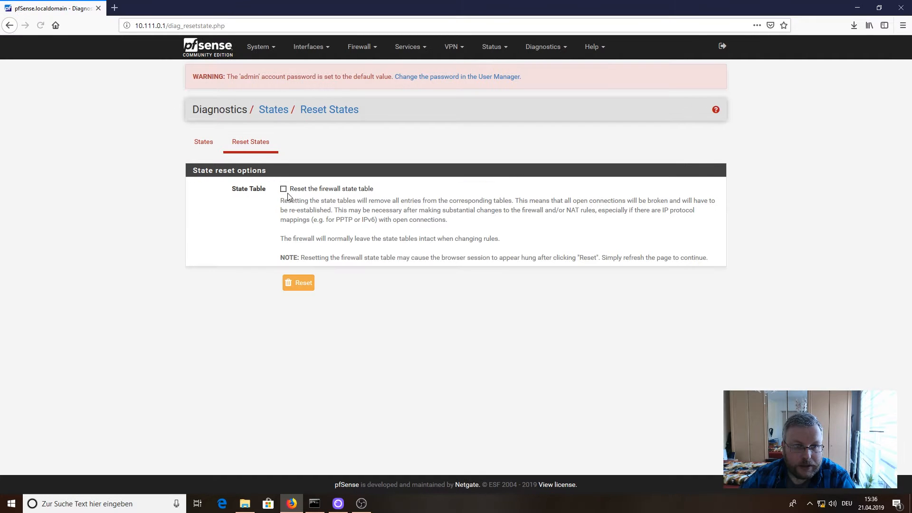
{"action": "left_click", "coordinate": [284, 189]}
{"action": "left_click", "coordinate": [302, 283]}
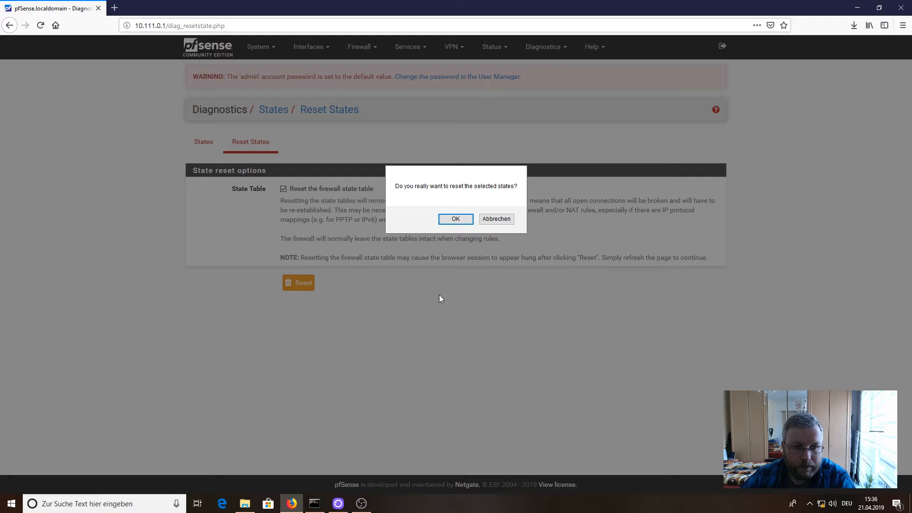
{"action": "left_click", "coordinate": [455, 219]}
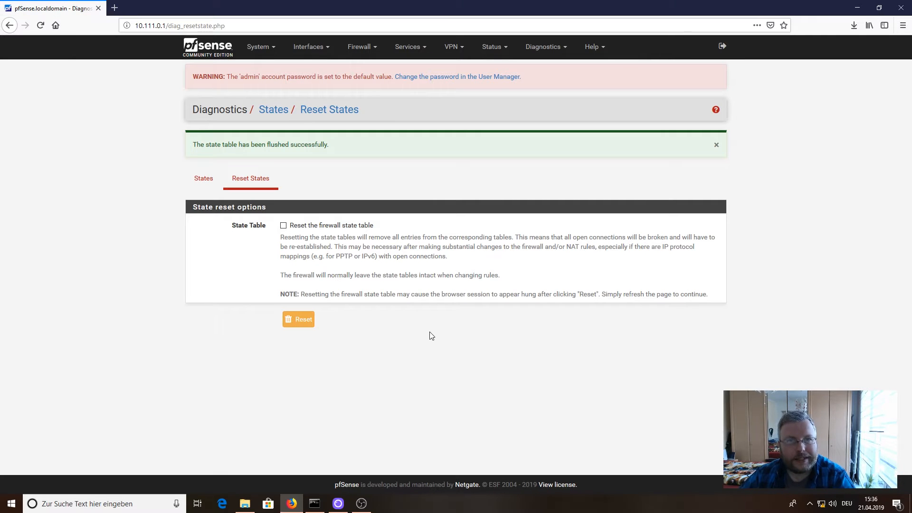
Step: Return to the dashboard's system information, switch to the Windows command prompt and run iperf3.exe -c 10.111.1.10 repeatedly
{"action": "left_click", "coordinate": [199, 55]}
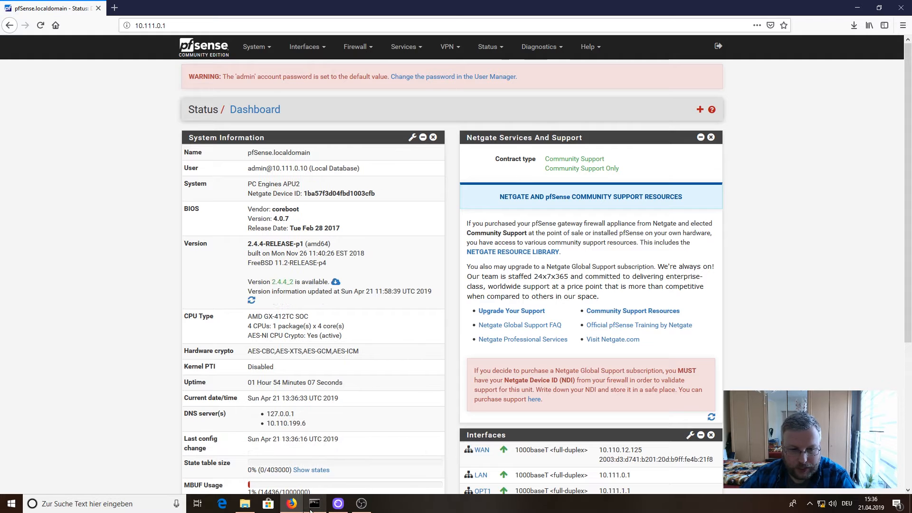
{"action": "scroll", "coordinate": [429, 449], "scroll_direction": "down", "scroll_amount": 2}
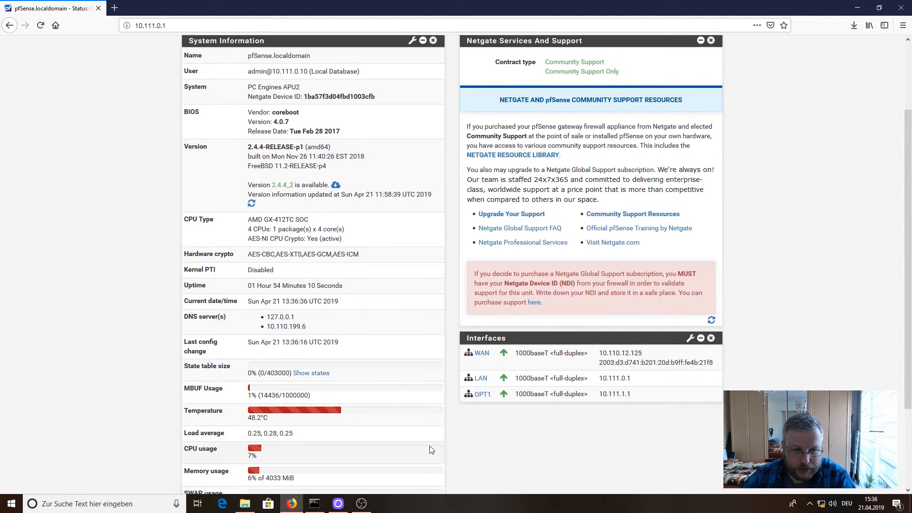
{"action": "left_click", "coordinate": [314, 503]}
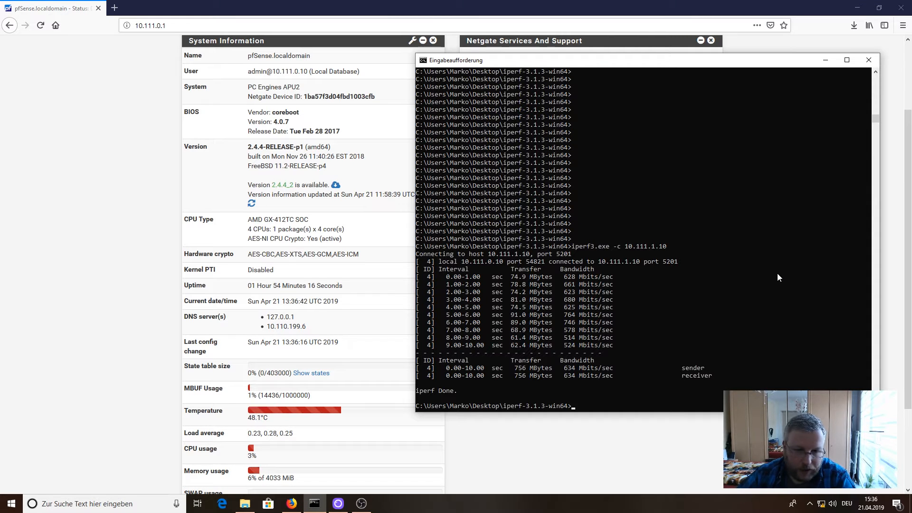
{"action": "key", "text": "Up"}
{"action": "key", "text": "Return"}
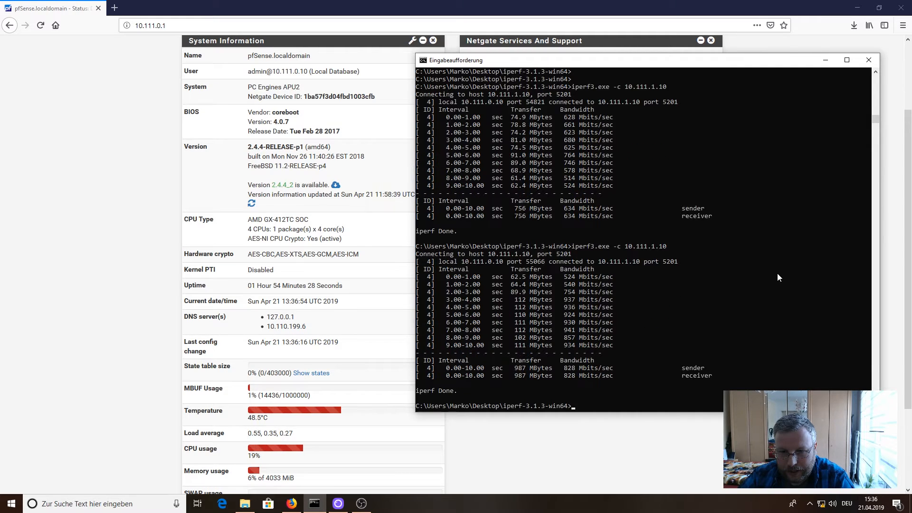
{"action": "key", "text": "Up"}
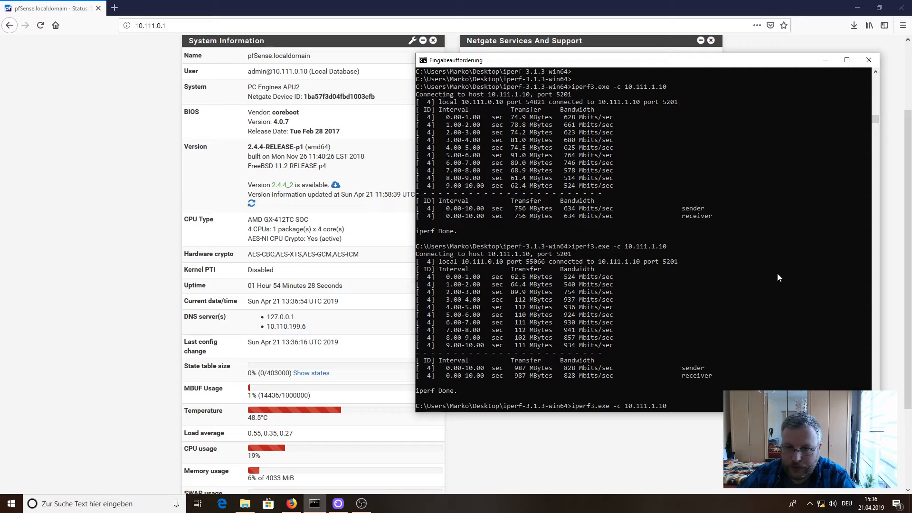
{"action": "key", "text": "Return"}
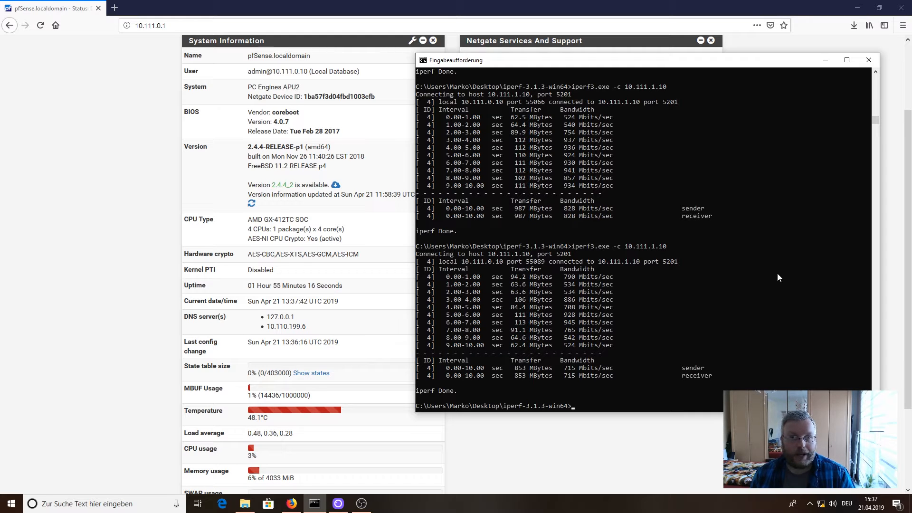
{"action": "key", "text": "Up"}
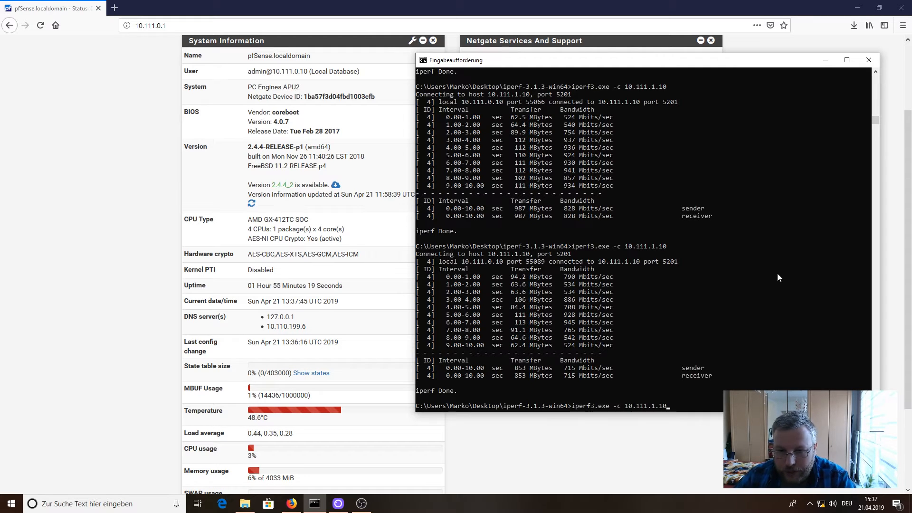
{"action": "key", "text": "Return"}
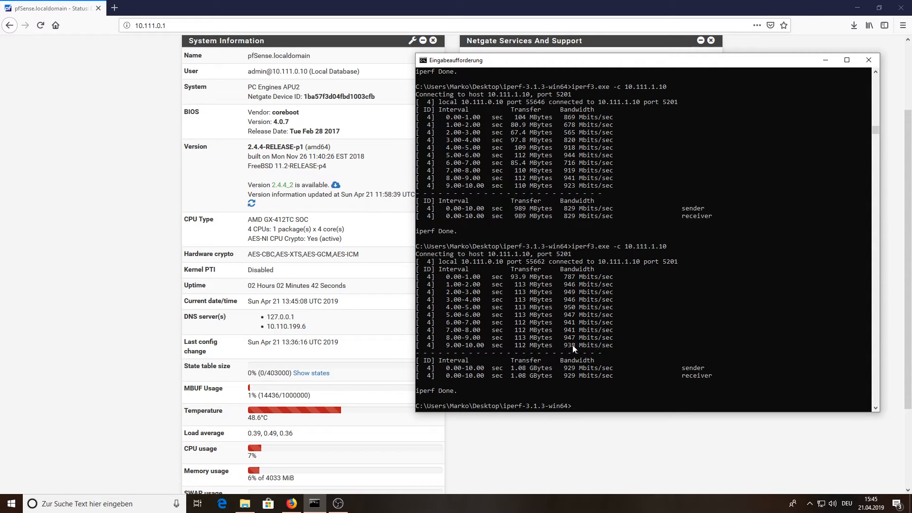
{"action": "key", "text": "Up"}
{"action": "key", "text": "Return"}
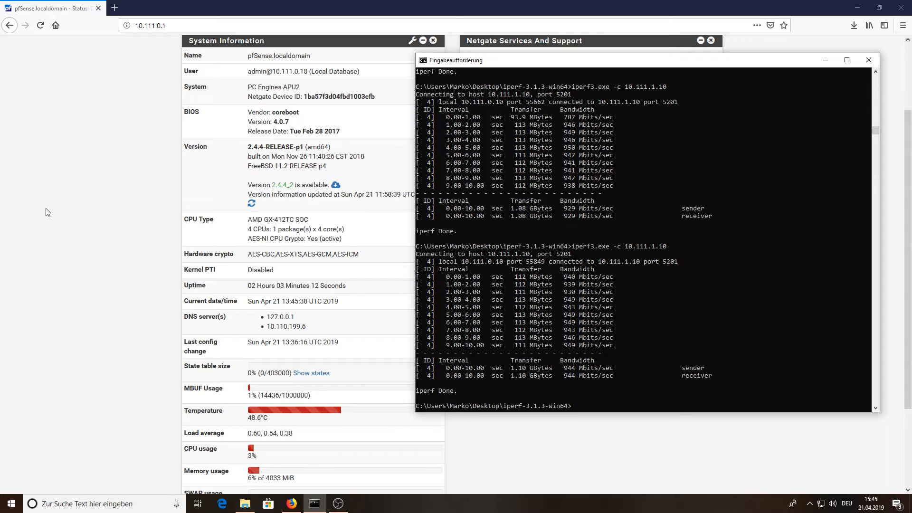
Step: Switch back to pfSense, re-enable packet filtering in the advanced Firewall & NAT settings and save the change
{"action": "left_click", "coordinate": [87, 234]}
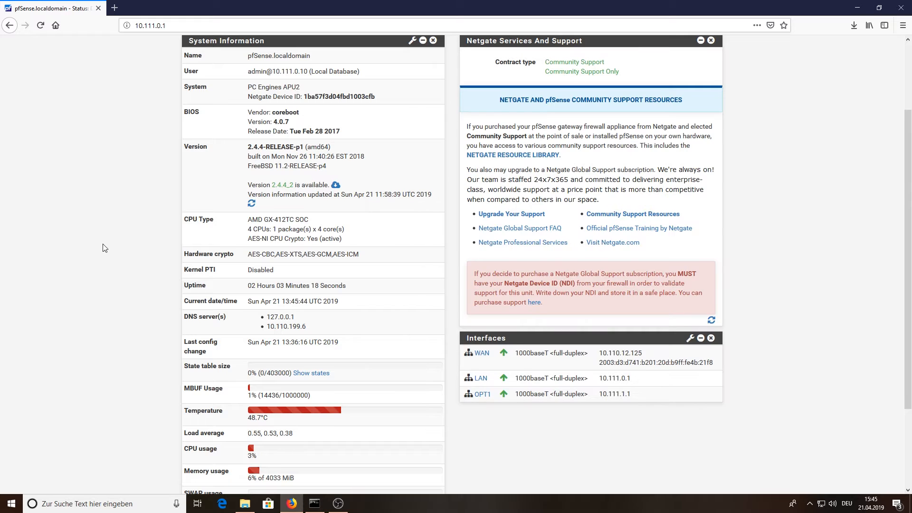
{"action": "scroll", "coordinate": [105, 249], "scroll_direction": "down", "scroll_amount": 2}
{"action": "scroll", "coordinate": [109, 251], "scroll_direction": "up", "scroll_amount": 4}
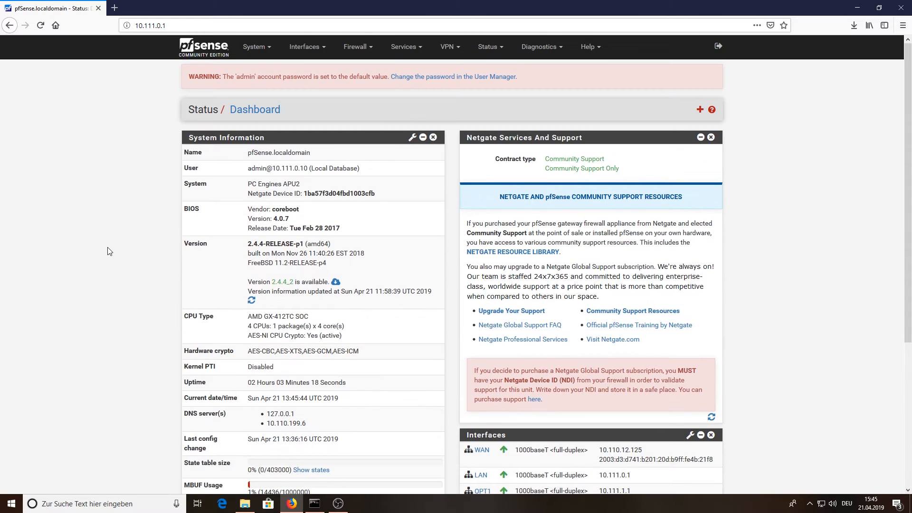
{"action": "left_click", "coordinate": [255, 47]}
{"action": "left_click", "coordinate": [264, 71]}
{"action": "left_click", "coordinate": [283, 142]}
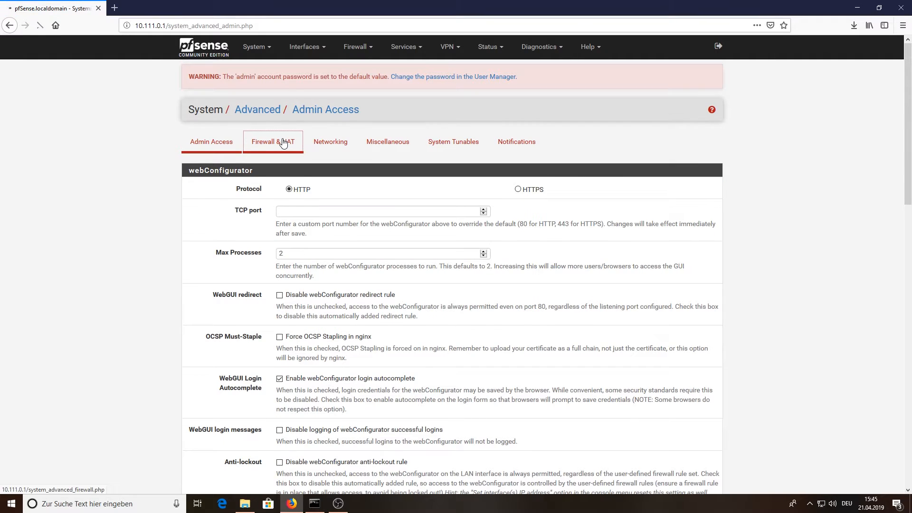
{"action": "left_click", "coordinate": [279, 307]}
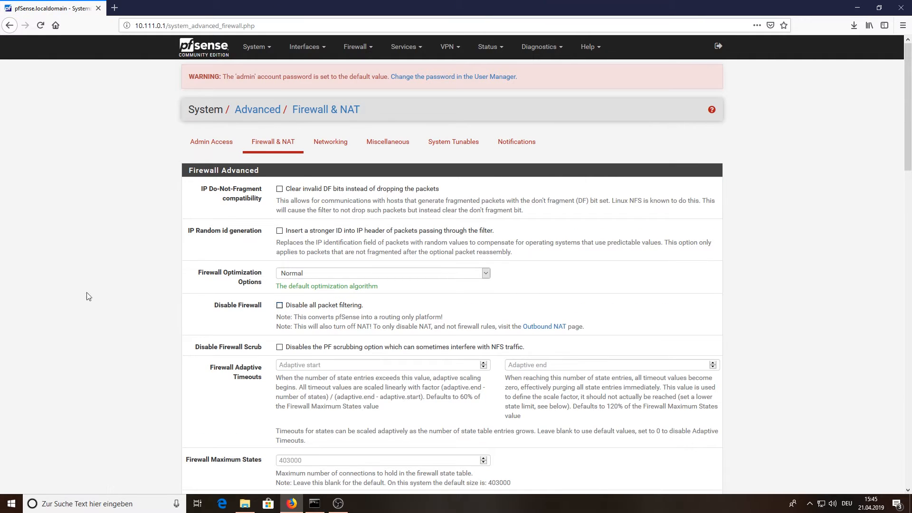
{"action": "scroll", "coordinate": [161, 293], "scroll_direction": "down", "scroll_amount": 15}
{"action": "scroll", "coordinate": [160, 293], "scroll_direction": "down", "scroll_amount": 10}
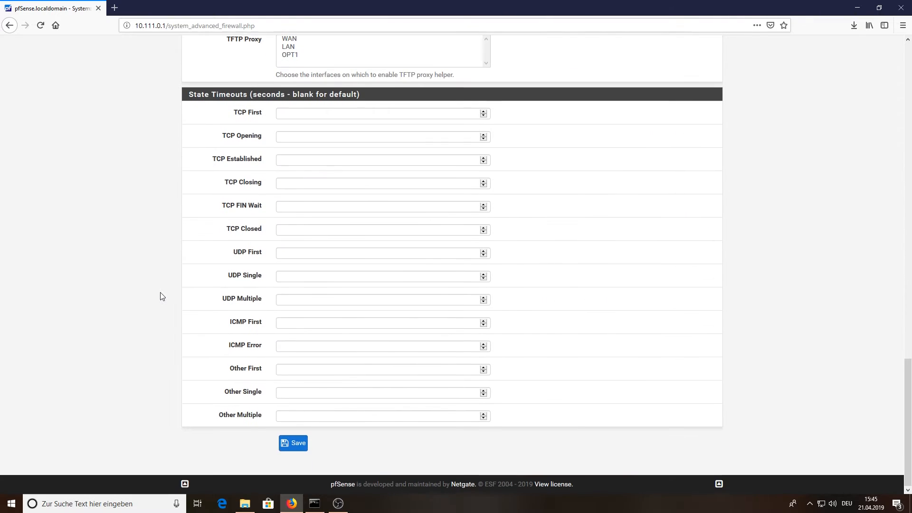
{"action": "left_click", "coordinate": [291, 443]}
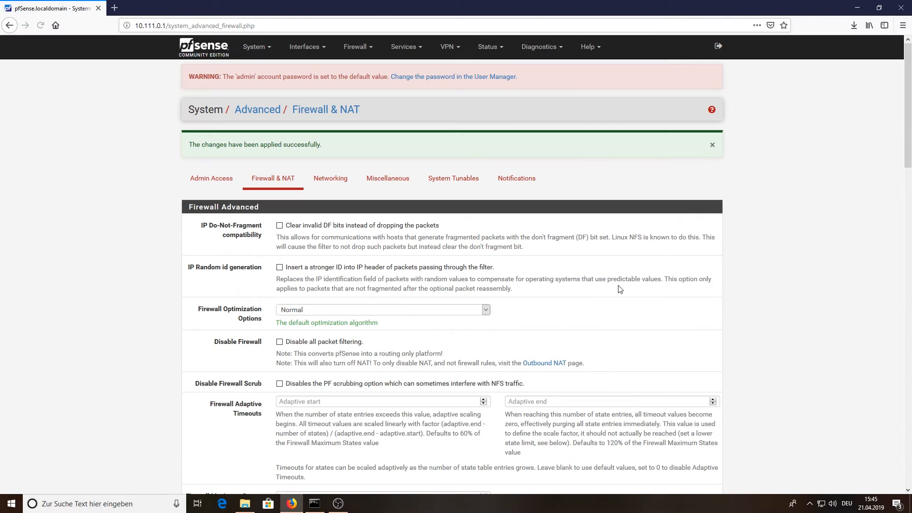
Step: Go back to the dashboard and open the firewall's state table from the system information
{"action": "left_click", "coordinate": [199, 53]}
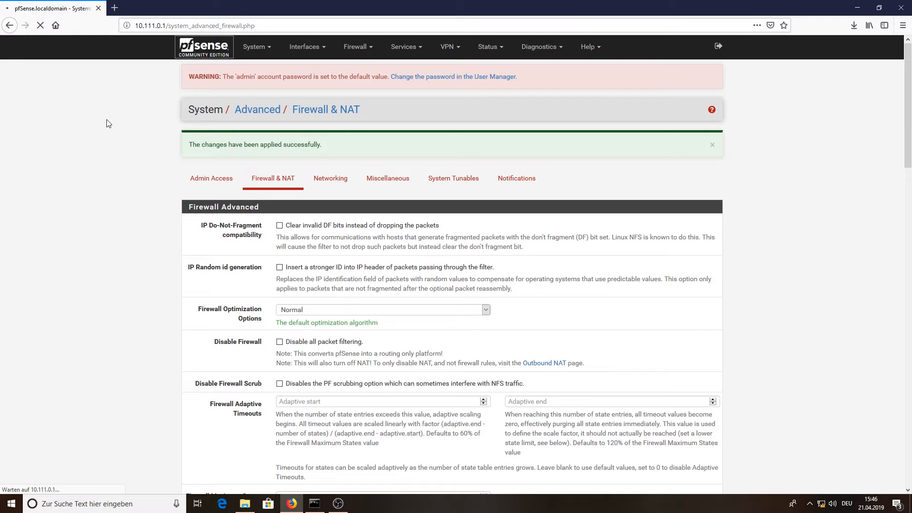
{"action": "left_click", "coordinate": [193, 52]}
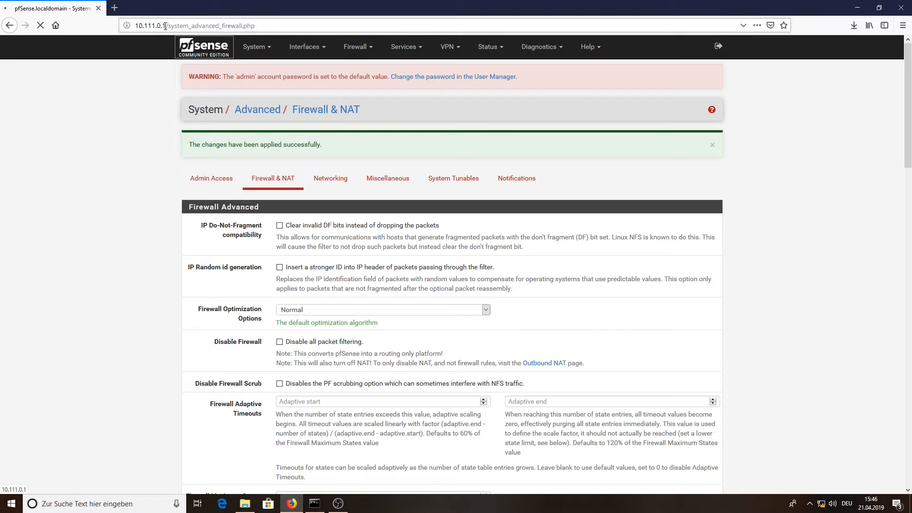
{"action": "scroll", "coordinate": [181, 329], "scroll_direction": "down", "scroll_amount": 1}
{"action": "scroll", "coordinate": [179, 329], "scroll_direction": "down", "scroll_amount": 3}
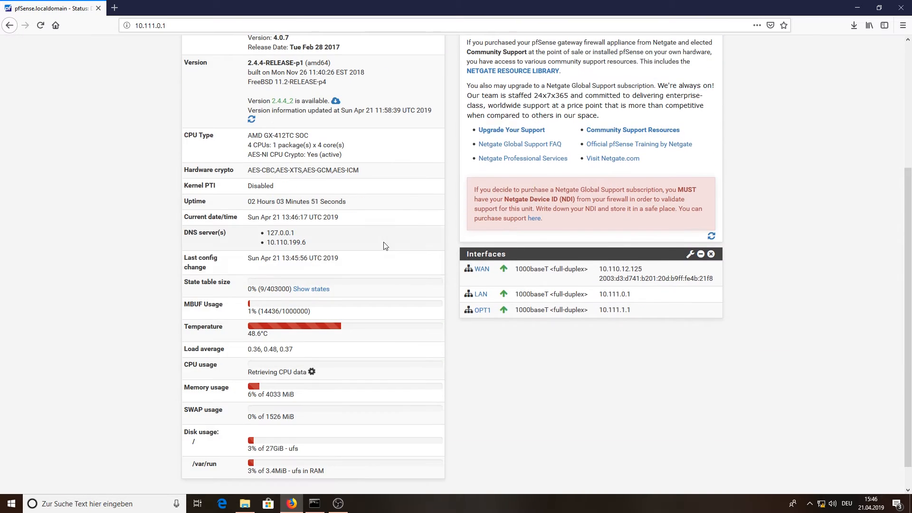
{"action": "left_click", "coordinate": [320, 286]}
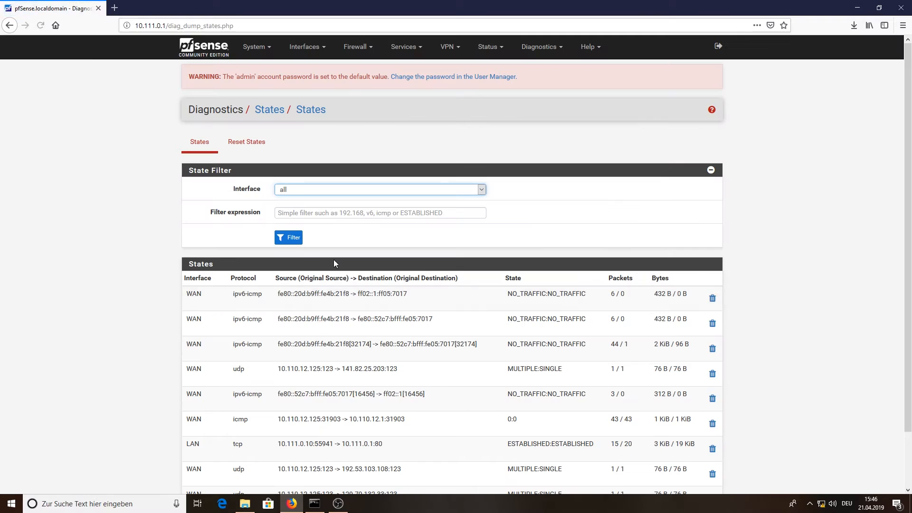
Step: Reset the firewall state table again and reload the dashboard at 10.111.0.1
{"action": "left_click", "coordinate": [256, 142]}
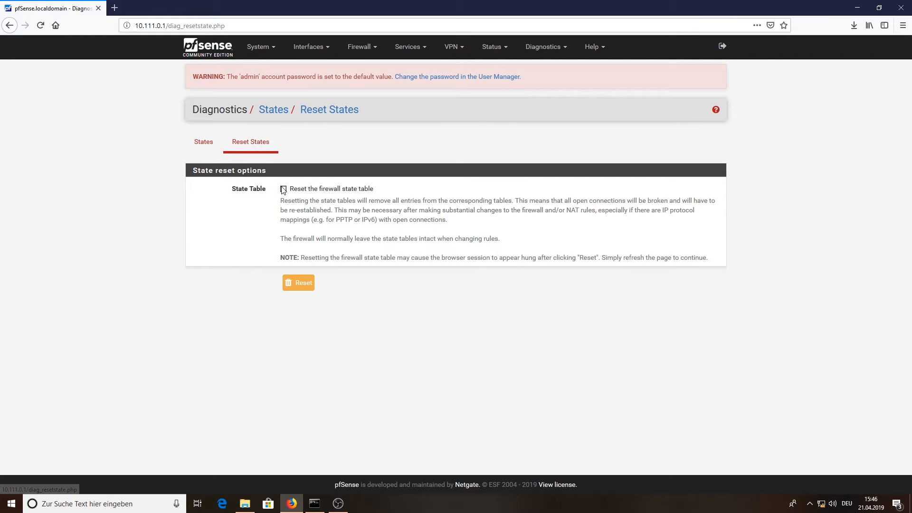
{"action": "left_click", "coordinate": [284, 189]}
{"action": "left_click", "coordinate": [301, 283]}
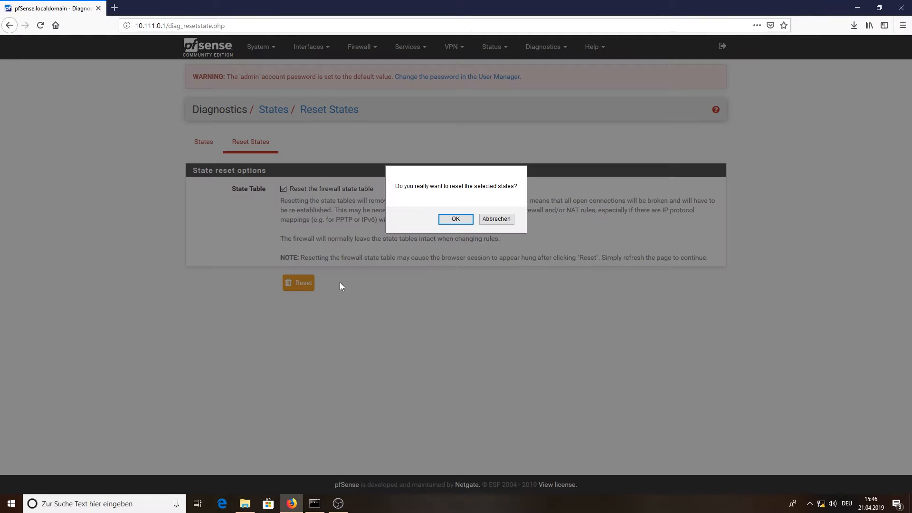
{"action": "left_click", "coordinate": [449, 220]}
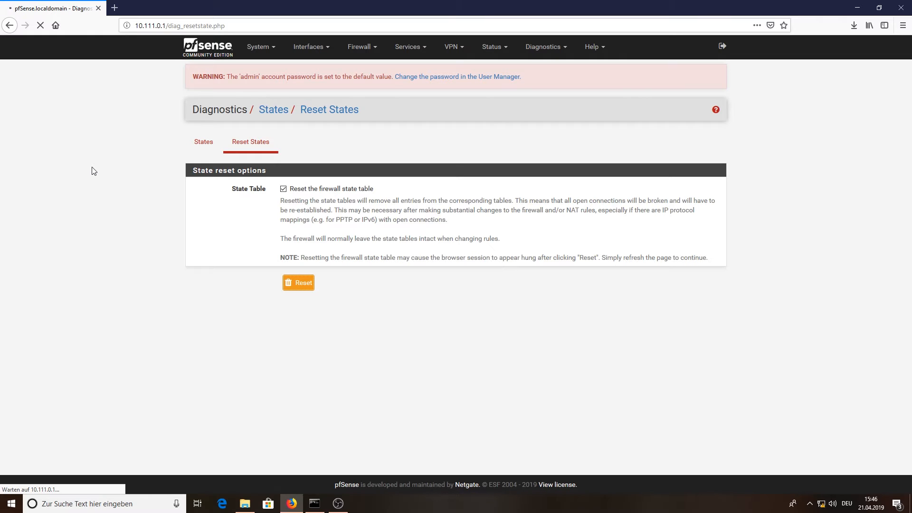
{"action": "left_click_drag", "start_coordinate": [166, 25], "coordinate": [246, 27]}
{"action": "key", "text": "BackSpace"}
{"action": "key", "text": "Return"}
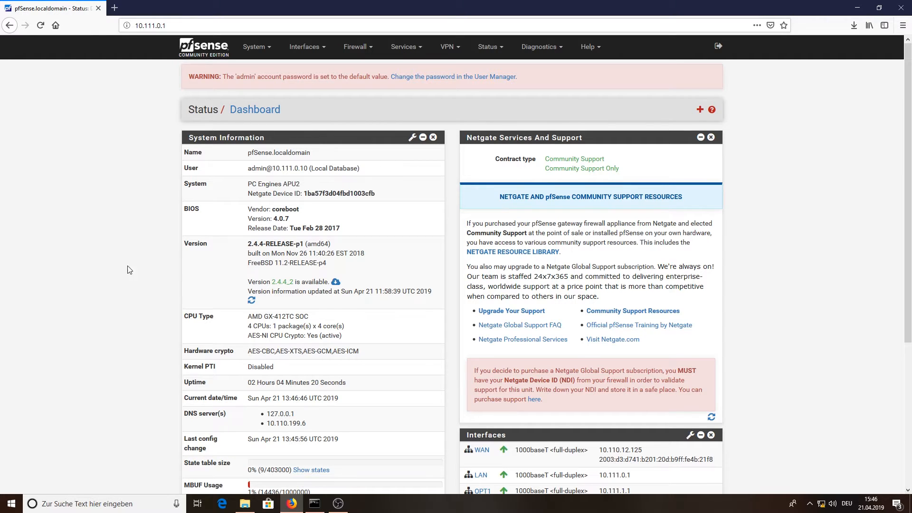
Step: Switch to the Windows command prompt and run iperf3.exe -c 10.111.1.10 three times with packet filtering enabled
{"action": "left_click", "coordinate": [312, 504]}
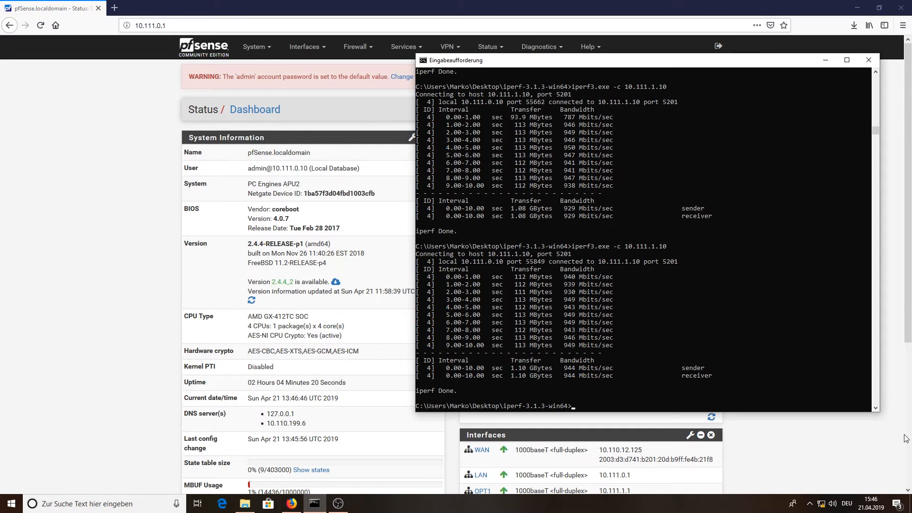
{"action": "key", "text": "Up"}
{"action": "key", "text": "Return"}
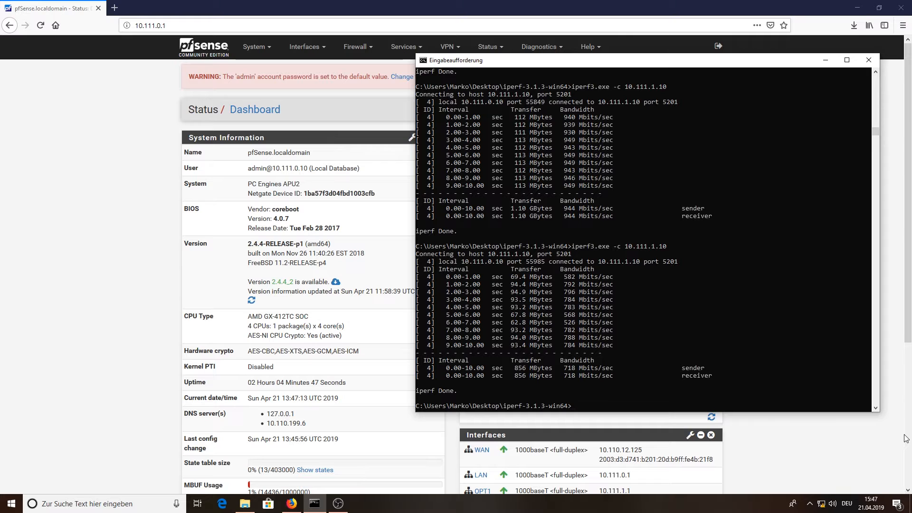
{"action": "key", "text": "Up"}
{"action": "key", "text": "Return"}
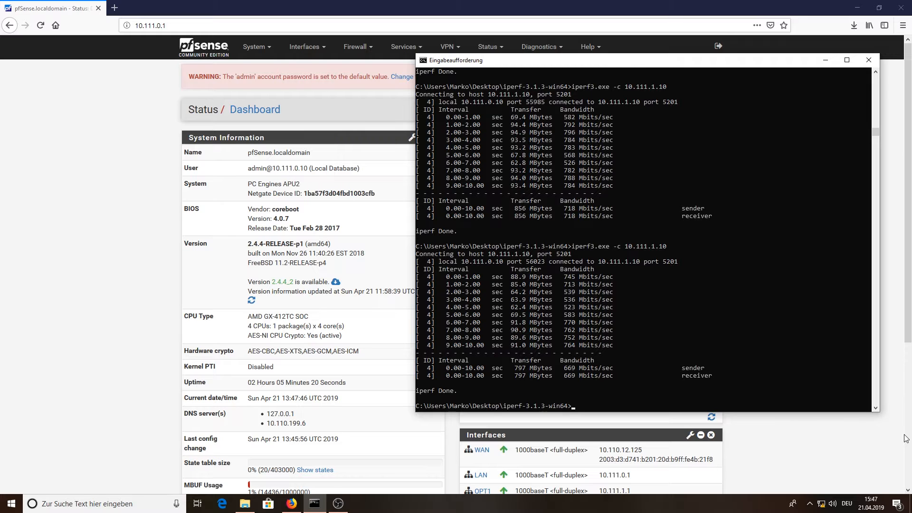
{"action": "key", "text": "Up"}
{"action": "key", "text": "Return"}
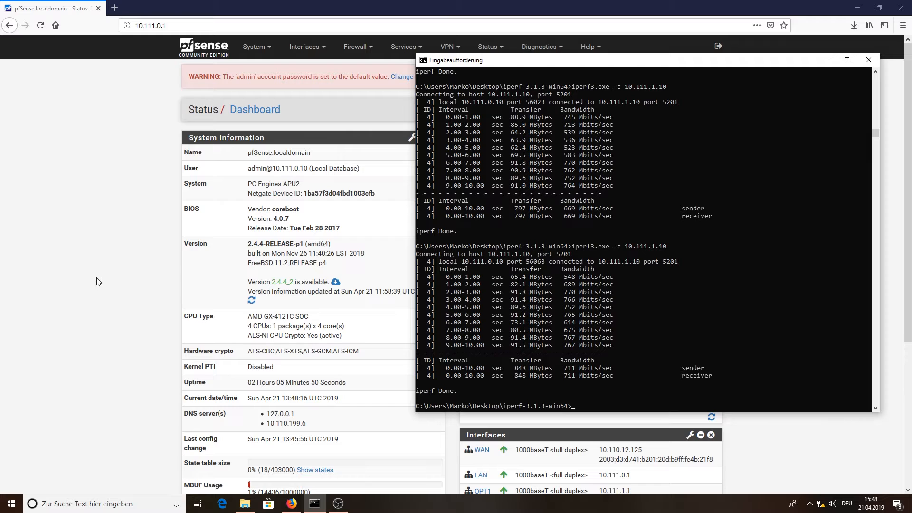
Step: Switch back to pfSense and open the Miscellaneous page of the advanced system settings
{"action": "left_click", "coordinate": [110, 283]}
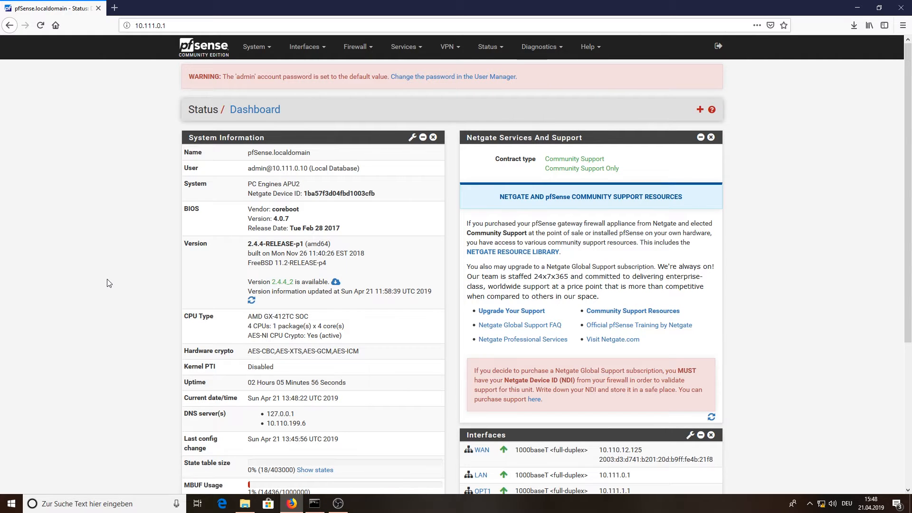
{"action": "scroll", "coordinate": [81, 296], "scroll_direction": "down", "scroll_amount": 2}
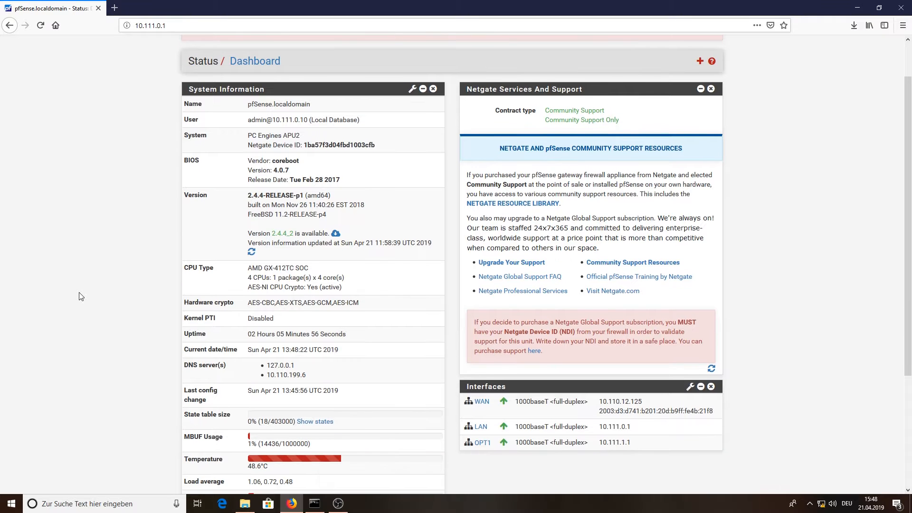
{"action": "scroll", "coordinate": [81, 295], "scroll_direction": "down", "scroll_amount": 1}
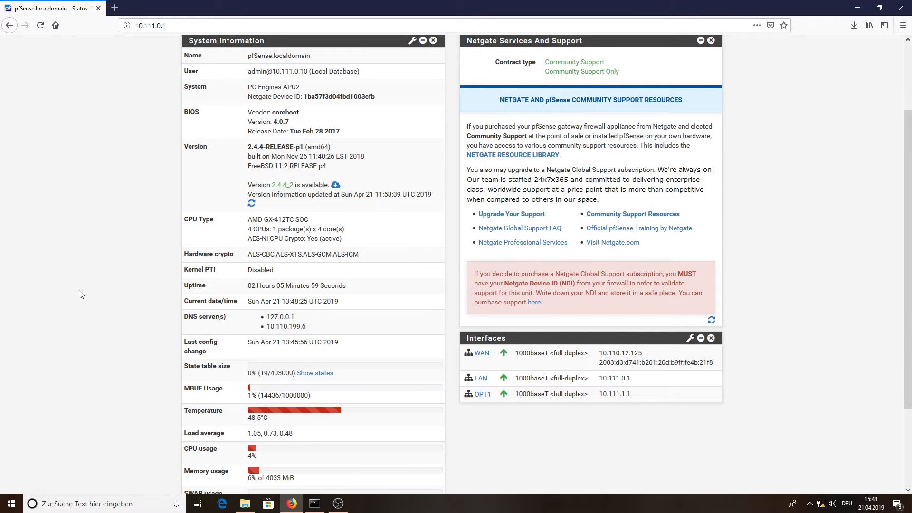
{"action": "scroll", "coordinate": [81, 295], "scroll_direction": "up", "scroll_amount": 3}
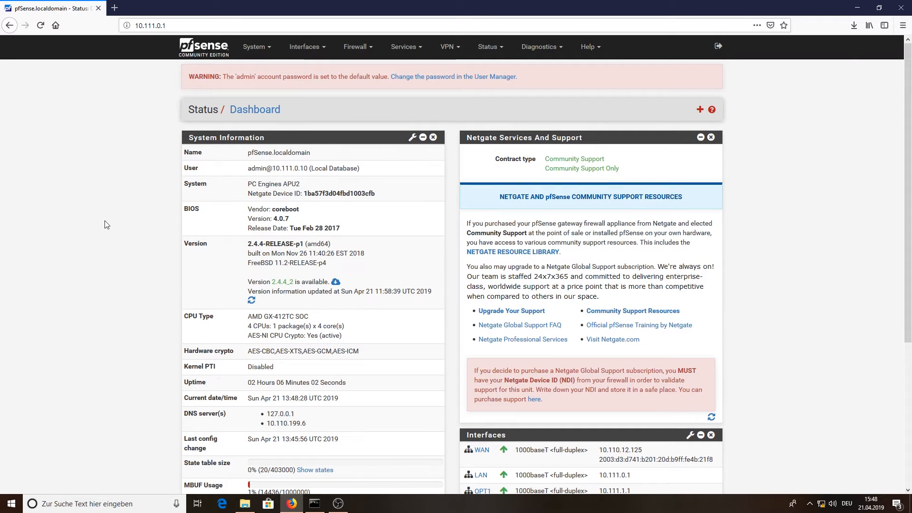
{"action": "left_click", "coordinate": [260, 49]}
{"action": "left_click", "coordinate": [259, 69]}
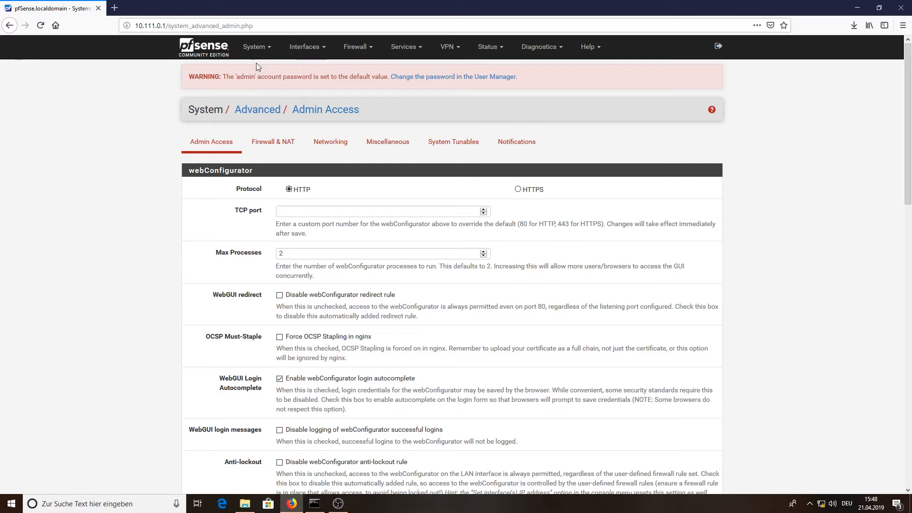
{"action": "left_click", "coordinate": [390, 145]}
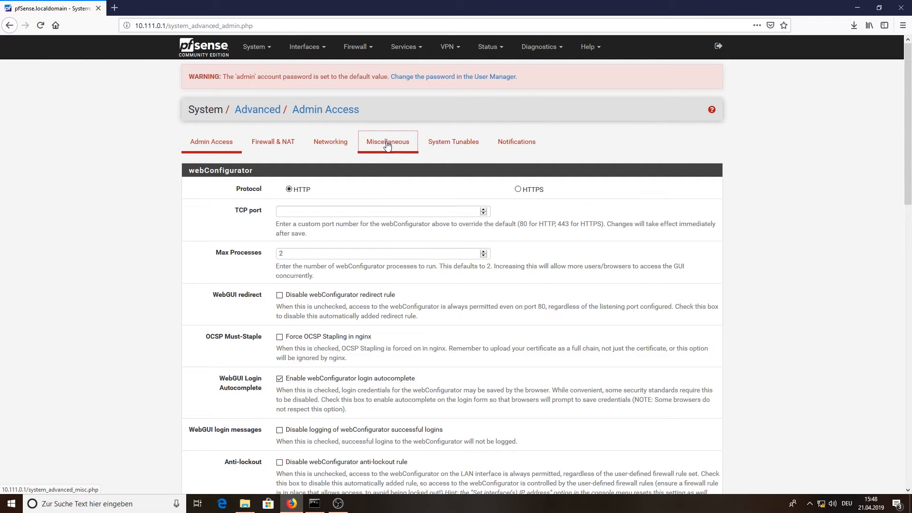
Step: Set the cryptographic hardware to AES-NI CPU-based Acceleration and save the Miscellaneous settings
{"action": "scroll", "coordinate": [142, 261], "scroll_direction": "down", "scroll_amount": 1}
{"action": "scroll", "coordinate": [142, 262], "scroll_direction": "down", "scroll_amount": 8}
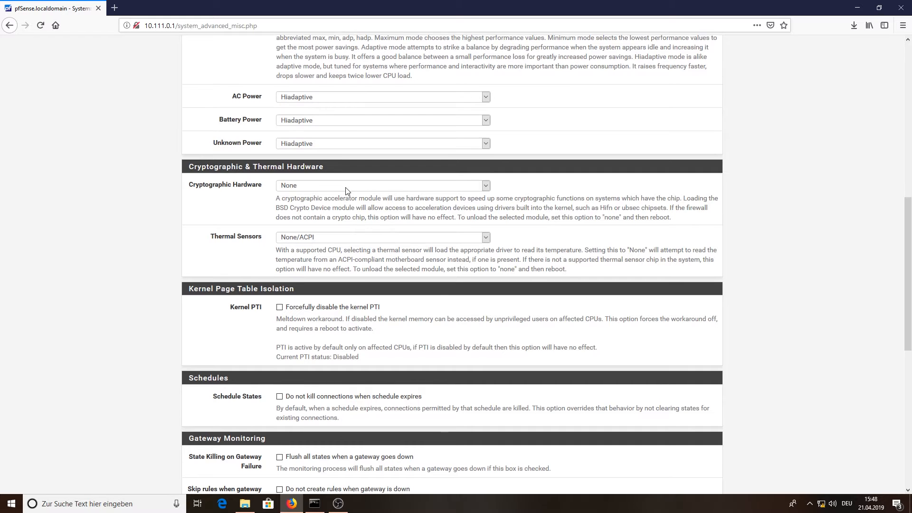
{"action": "scroll", "coordinate": [345, 190], "scroll_direction": "down", "scroll_amount": 2}
{"action": "left_click", "coordinate": [344, 139]}
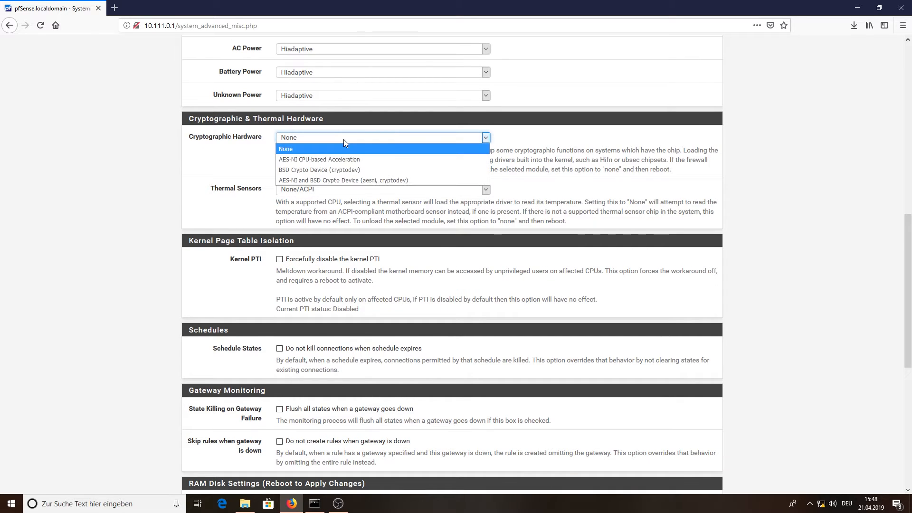
{"action": "left_click", "coordinate": [328, 160]}
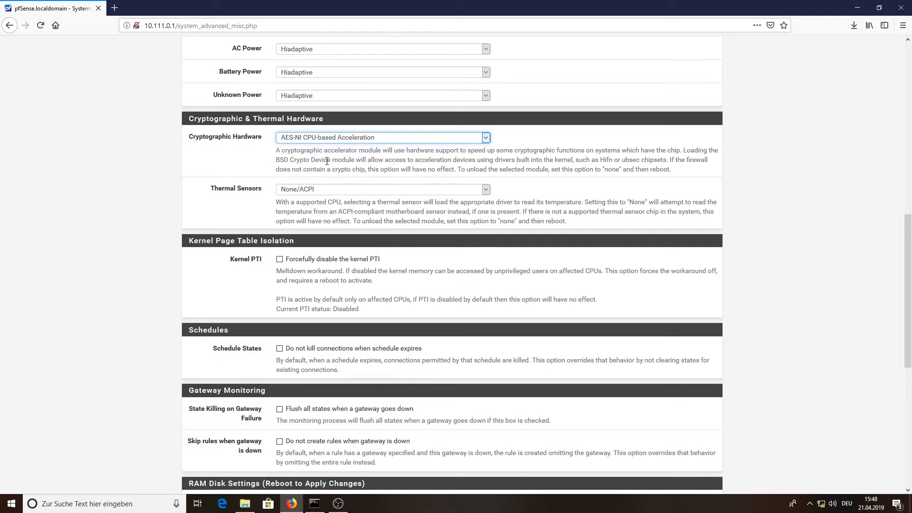
{"action": "left_click", "coordinate": [169, 234]}
{"action": "scroll", "coordinate": [169, 234], "scroll_direction": "down", "scroll_amount": 7}
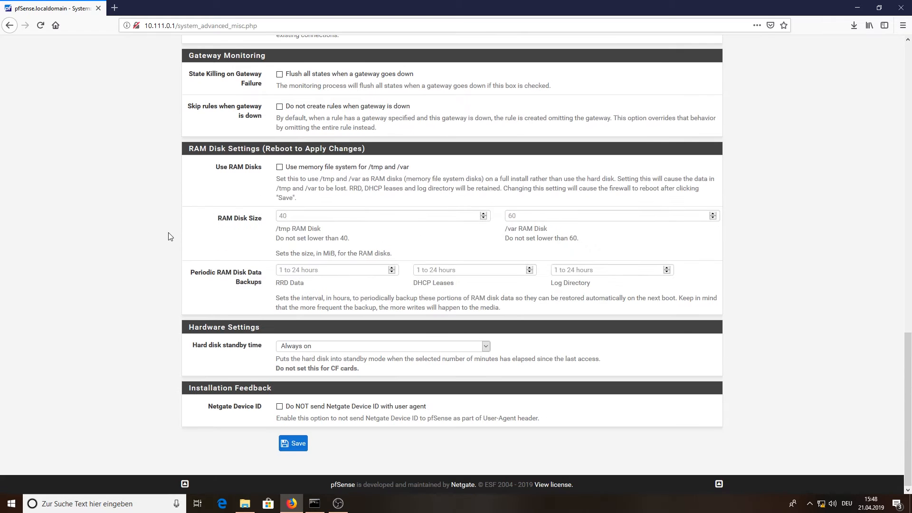
{"action": "left_click", "coordinate": [298, 443]}
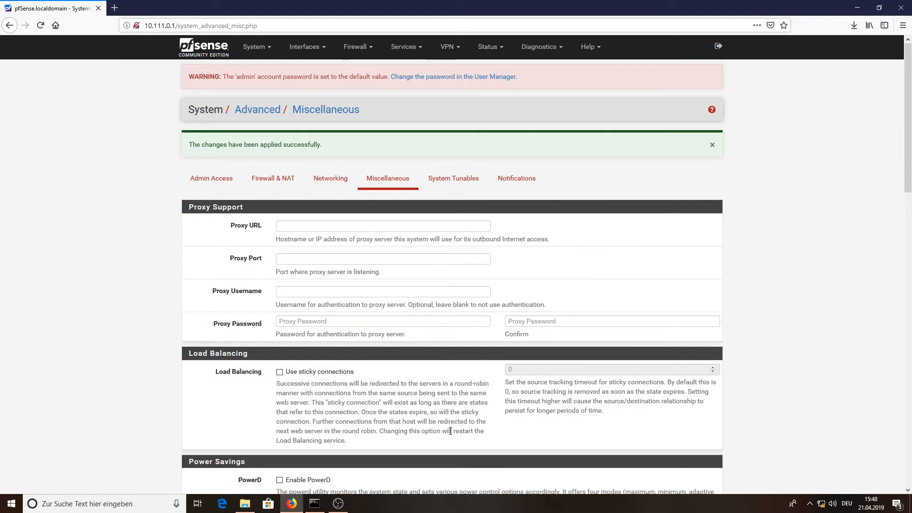
Step: Return to the dashboard and start the setup wizard for an OpenVPN remote access server
{"action": "left_click", "coordinate": [204, 47]}
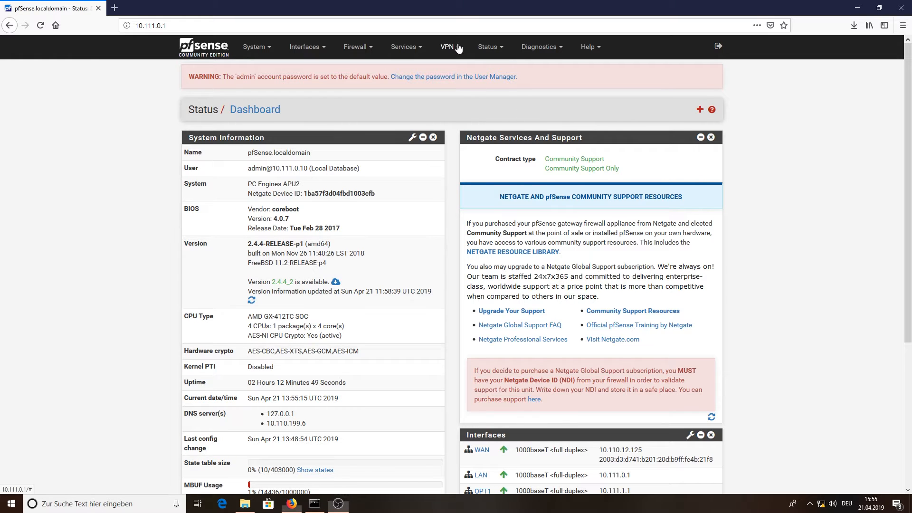
{"action": "left_click", "coordinate": [457, 47]}
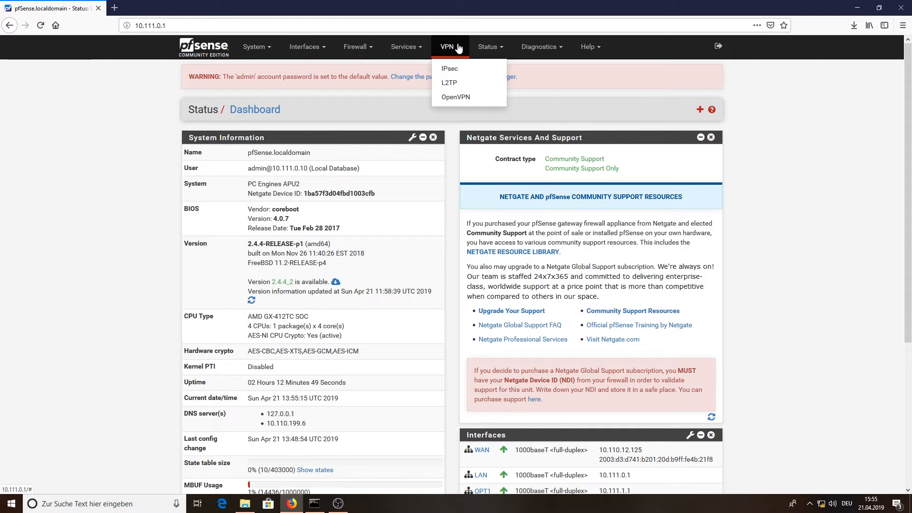
{"action": "left_click", "coordinate": [471, 96]}
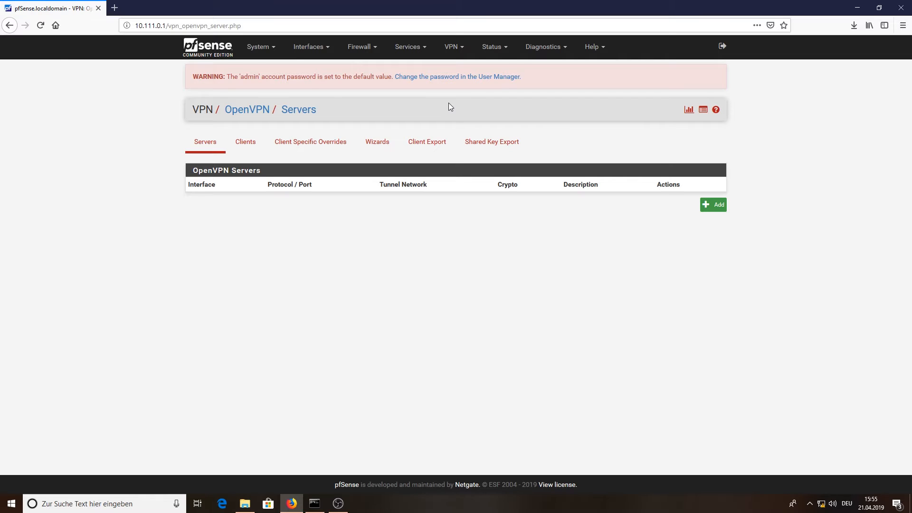
{"action": "left_click", "coordinate": [377, 144]}
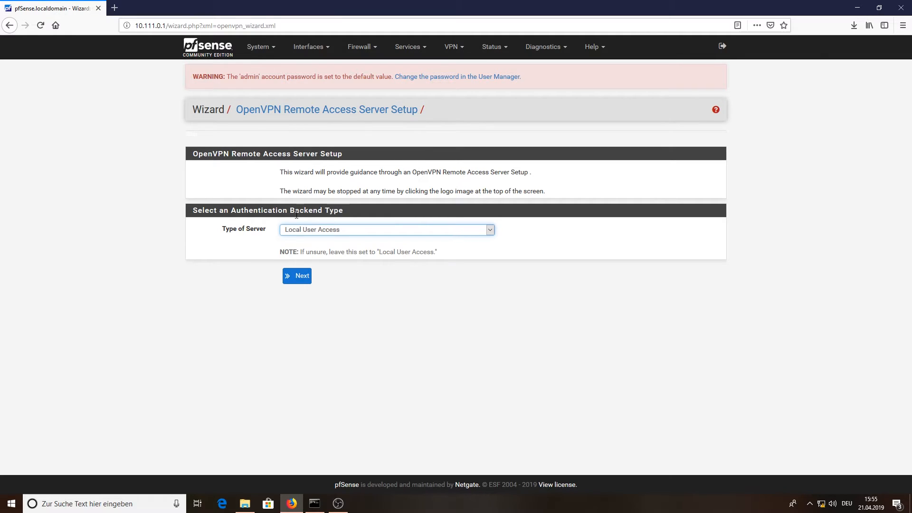
Step: Choose Local User Access as the type of server and continue to the certificate authority form
{"action": "left_click", "coordinate": [371, 232]}
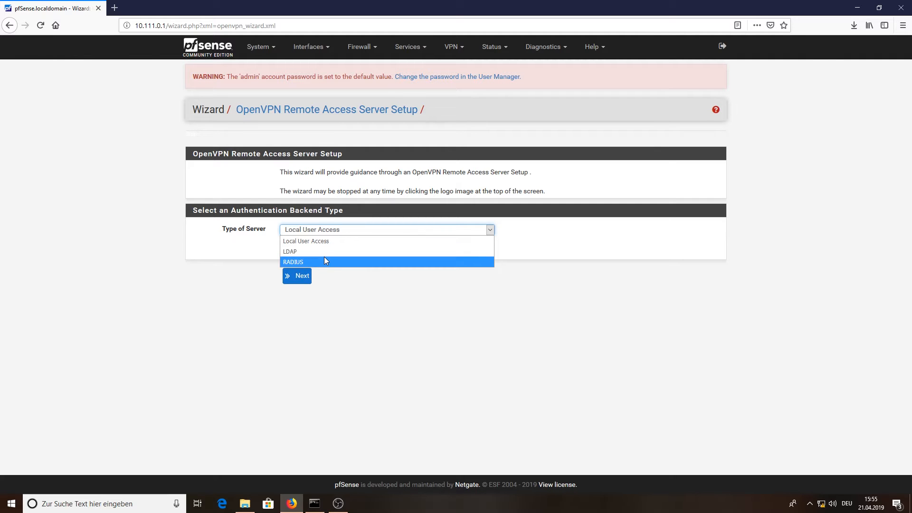
{"action": "left_click", "coordinate": [346, 244]}
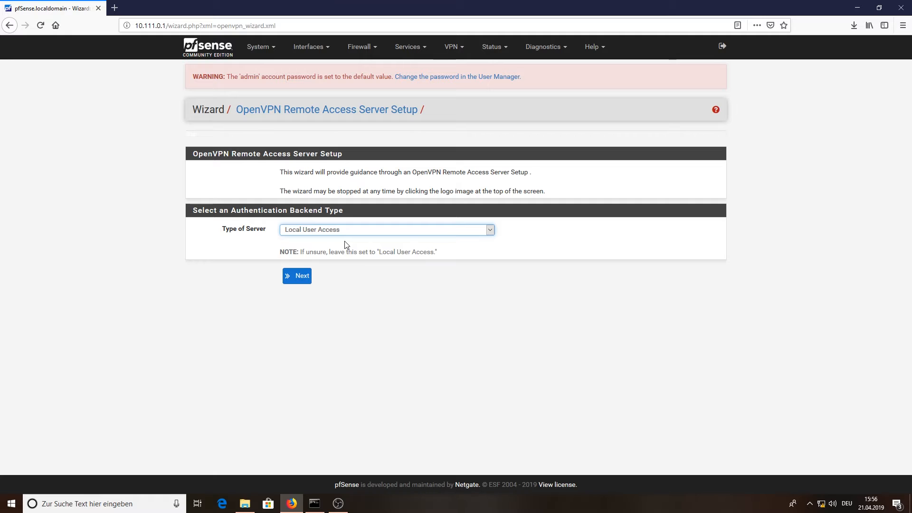
{"action": "left_click", "coordinate": [301, 278]}
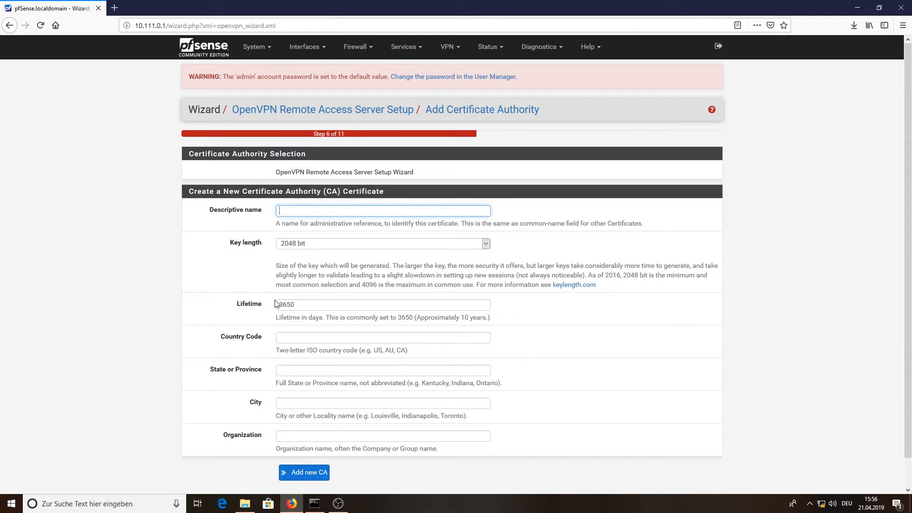
Step: Name the new certificate authority Test CA and set its country code to DE
{"action": "scroll", "coordinate": [181, 289], "scroll_direction": "down", "scroll_amount": 1}
{"action": "left_click", "coordinate": [285, 183]}
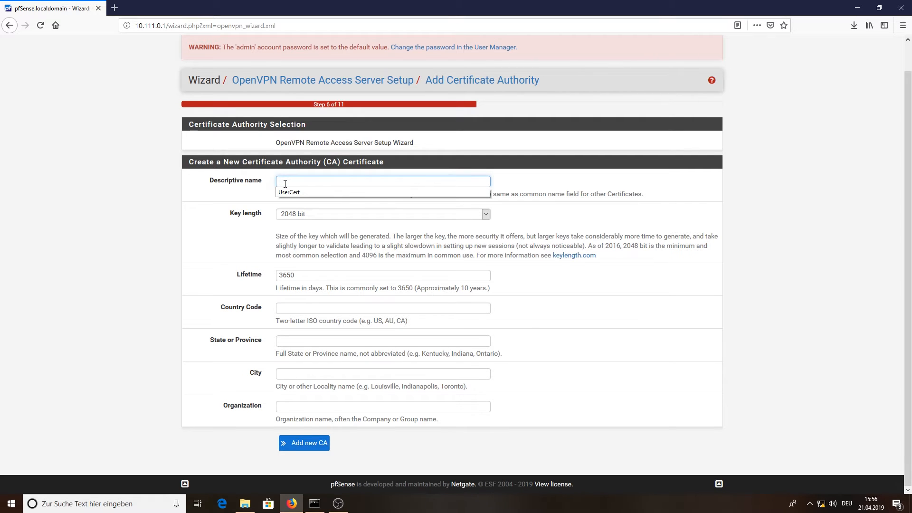
{"action": "left_click", "coordinate": [190, 192]}
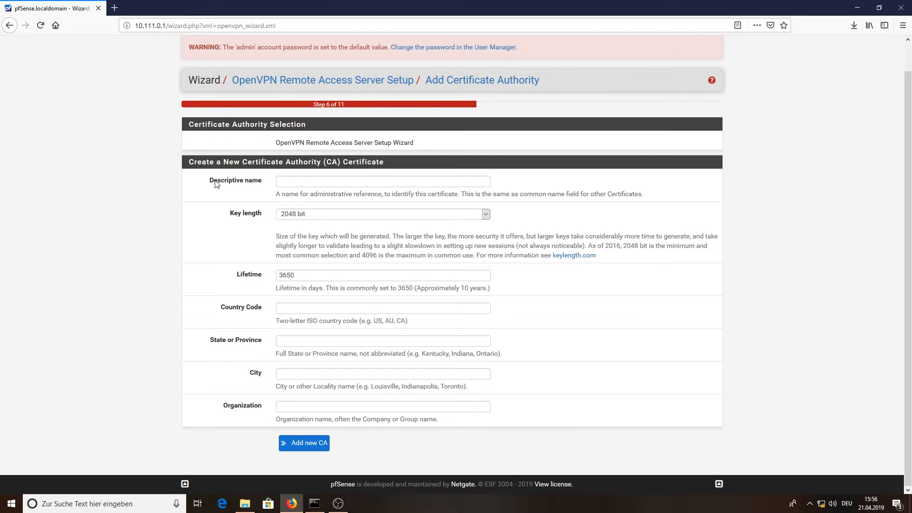
{"action": "left_click", "coordinate": [314, 180]}
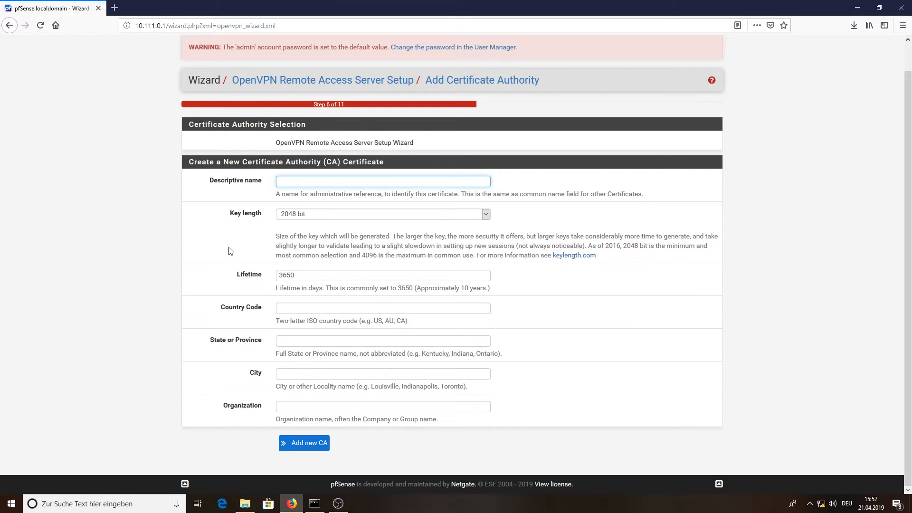
{"action": "type", "text": "Test CA"}
{"action": "scroll", "coordinate": [333, 285], "scroll_direction": "up", "scroll_amount": 1}
{"action": "scroll", "coordinate": [309, 304], "scroll_direction": "down", "scroll_amount": 1}
{"action": "left_click", "coordinate": [306, 306]}
{"action": "type", "text": "DE"}
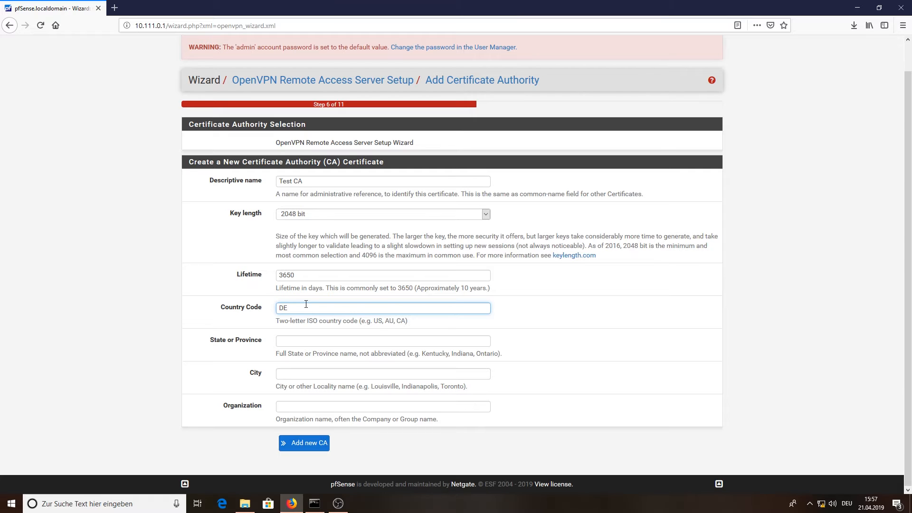
Step: Enter state SA, city Markoville and organization MHAP for the certificate authority, then add the new CA
{"action": "left_click", "coordinate": [305, 341]}
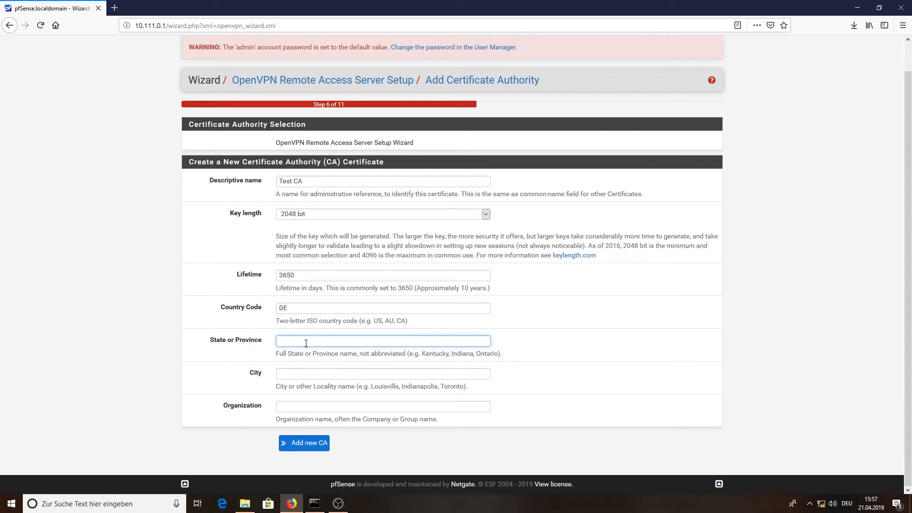
{"action": "type", "text": "SA"}
{"action": "left_click", "coordinate": [309, 375]}
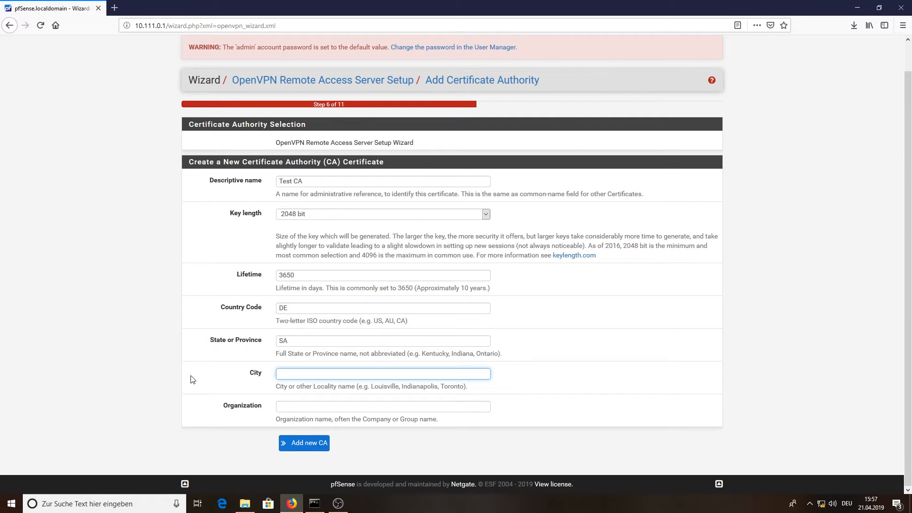
{"action": "type", "text": "Marvoville"}
{"action": "left_click", "coordinate": [294, 373]}
{"action": "key", "text": "Delete"}
{"action": "type", "text": "k"}
{"action": "left_click", "coordinate": [326, 407]}
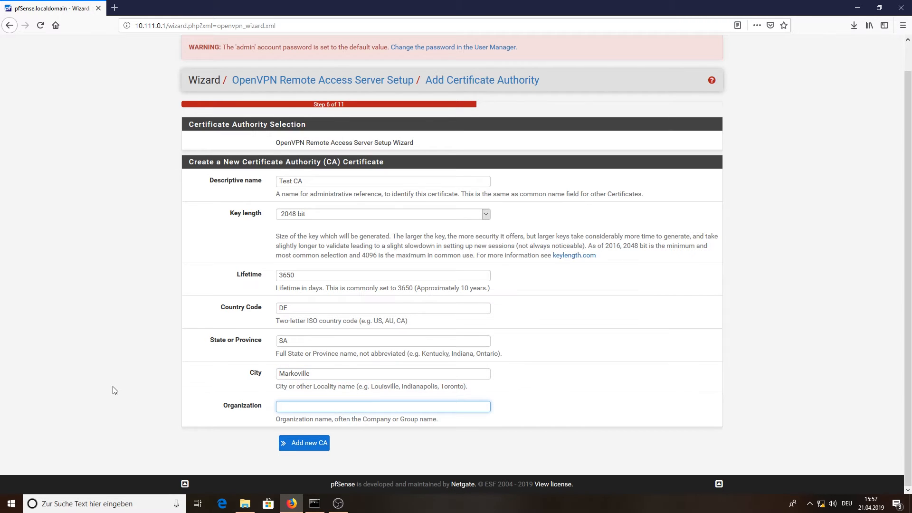
{"action": "type", "text": "MHAP"}
{"action": "left_click", "coordinate": [314, 443]}
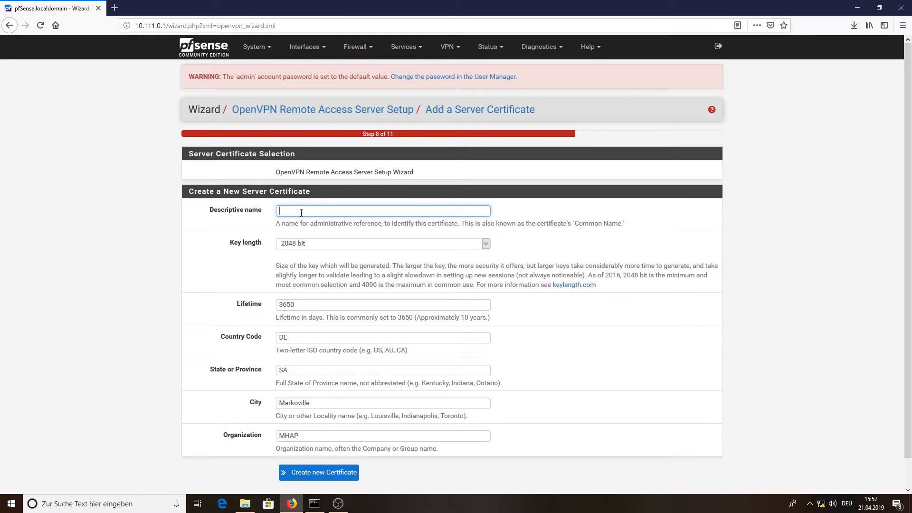
Step: Create a new server certificate named VPN with a 4096 bit key length
{"action": "left_click", "coordinate": [301, 211]}
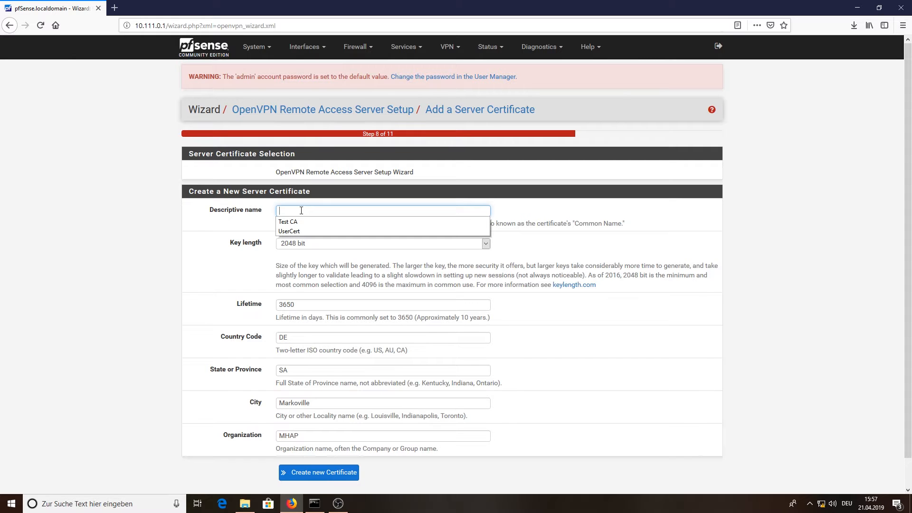
{"action": "left_click", "coordinate": [301, 210]}
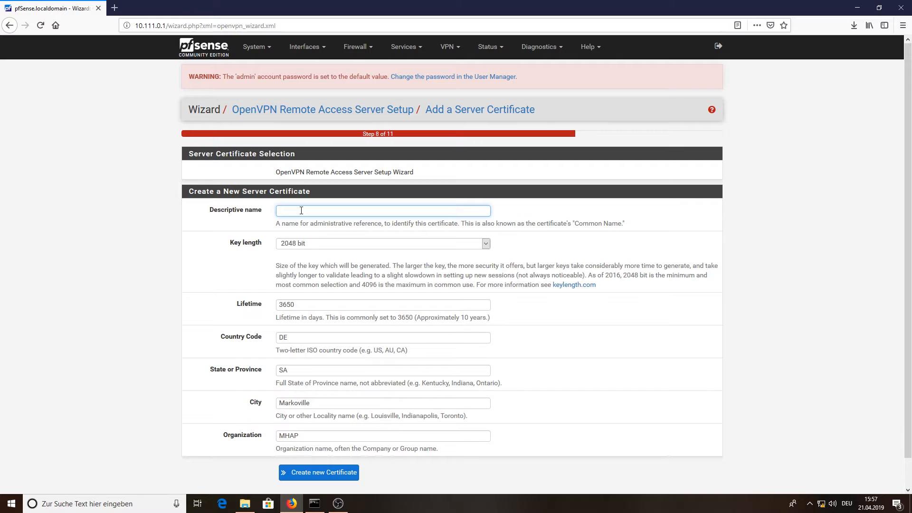
{"action": "type", "text": "VPN"}
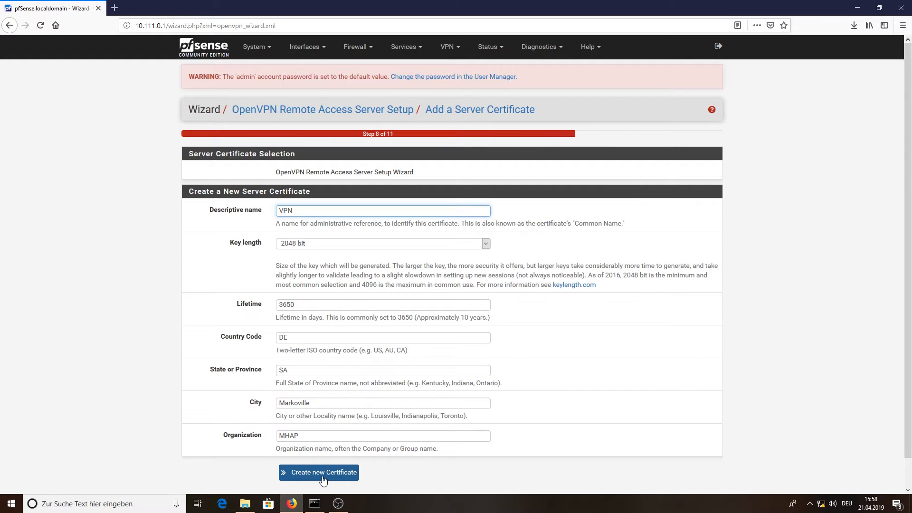
{"action": "left_click", "coordinate": [372, 244]}
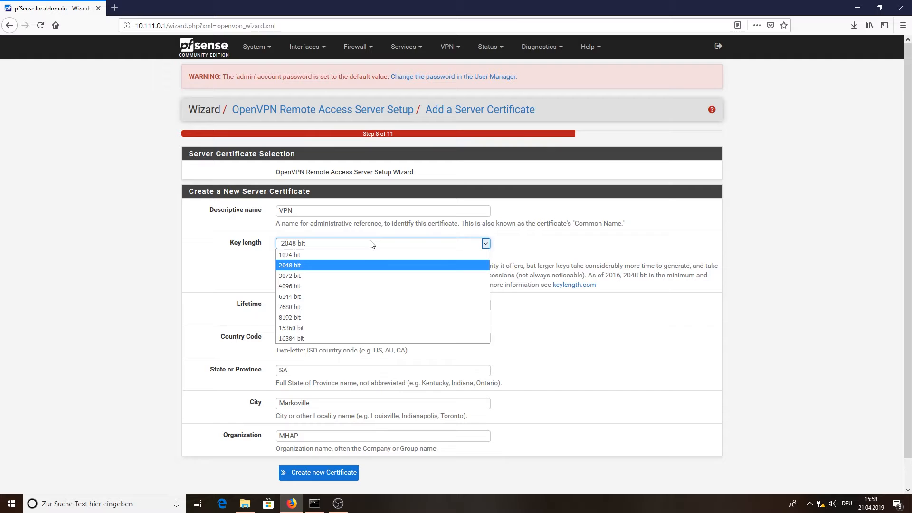
{"action": "left_click", "coordinate": [294, 286]}
{"action": "left_click", "coordinate": [227, 278]}
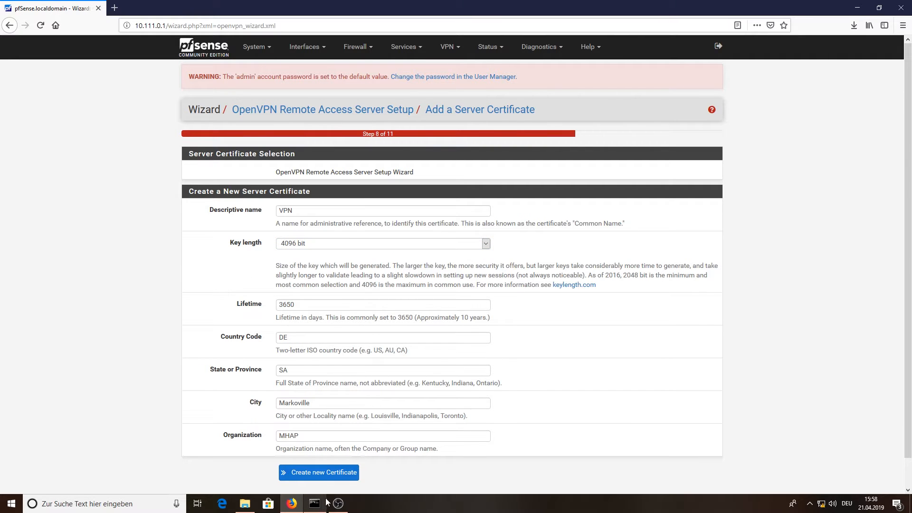
{"action": "left_click", "coordinate": [319, 475]}
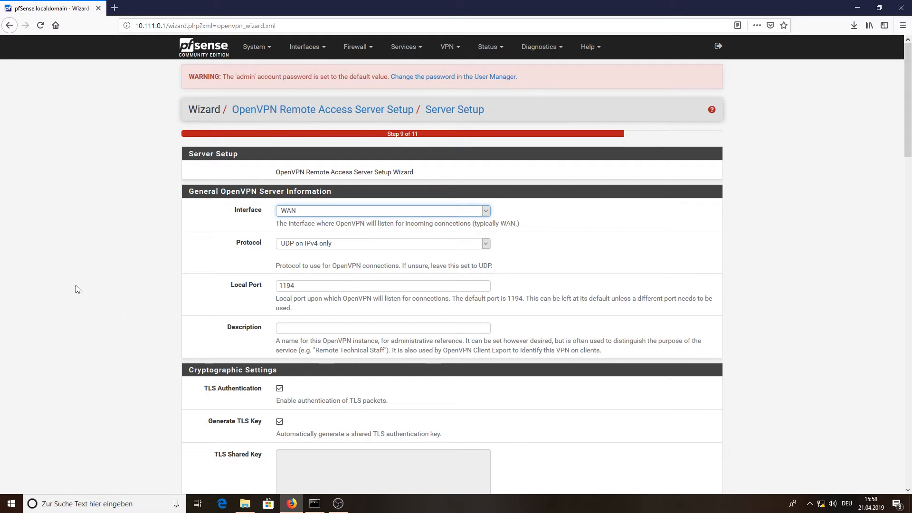
Step: Set the interface on which the OpenVPN server listens for incoming connections to OPT1
{"action": "scroll", "coordinate": [131, 317], "scroll_direction": "down", "scroll_amount": 1}
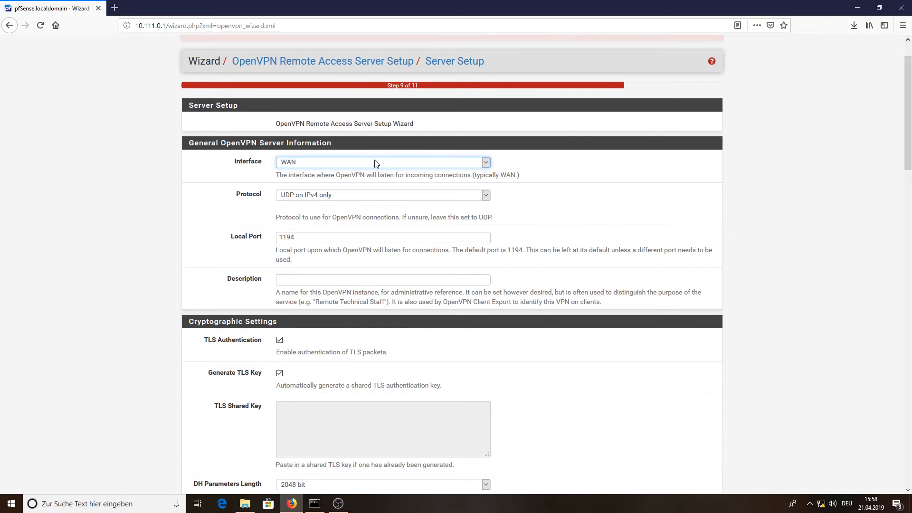
{"action": "left_click", "coordinate": [360, 165]}
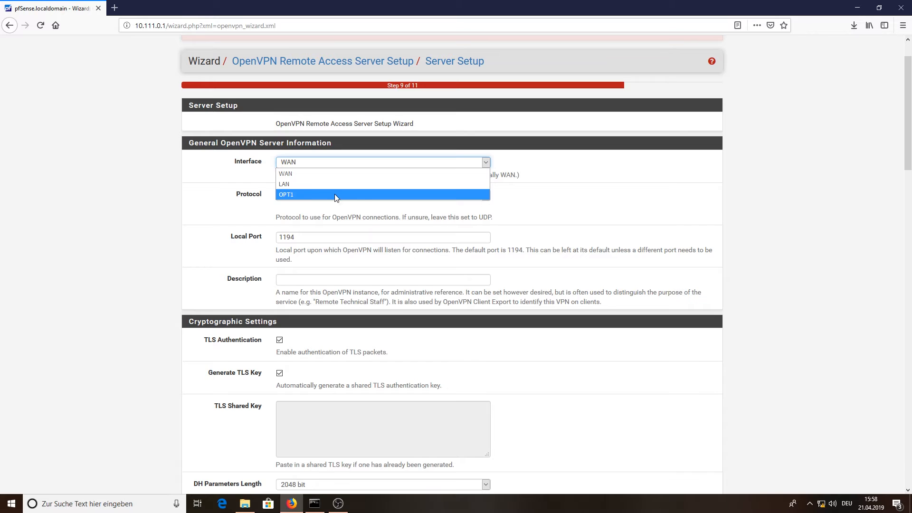
{"action": "left_click", "coordinate": [362, 194]}
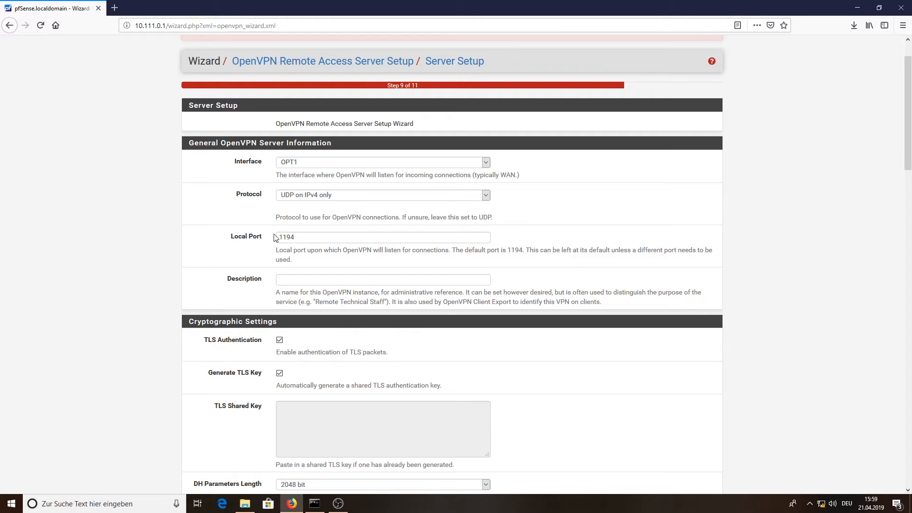
Step: Enter MHAP Access as the description of the OpenVPN server instance
{"action": "scroll", "coordinate": [115, 257], "scroll_direction": "down", "scroll_amount": 2}
{"action": "scroll", "coordinate": [115, 257], "scroll_direction": "down", "scroll_amount": 2}
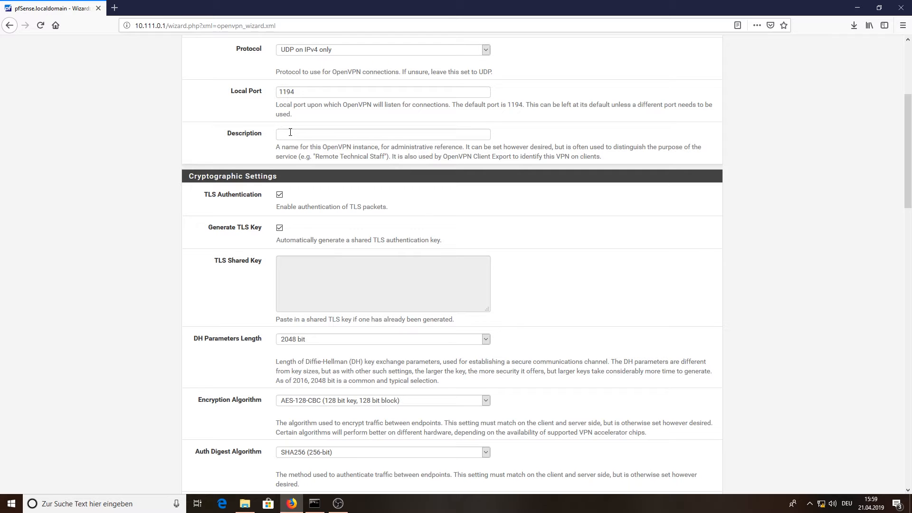
{"action": "left_click", "coordinate": [291, 133]}
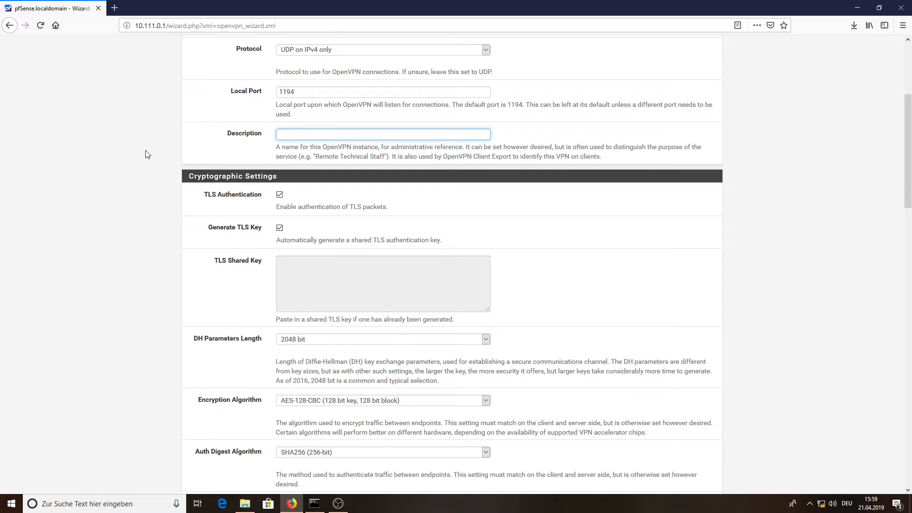
{"action": "type", "text": "MHAP Access"}
{"action": "left_click", "coordinate": [214, 290]}
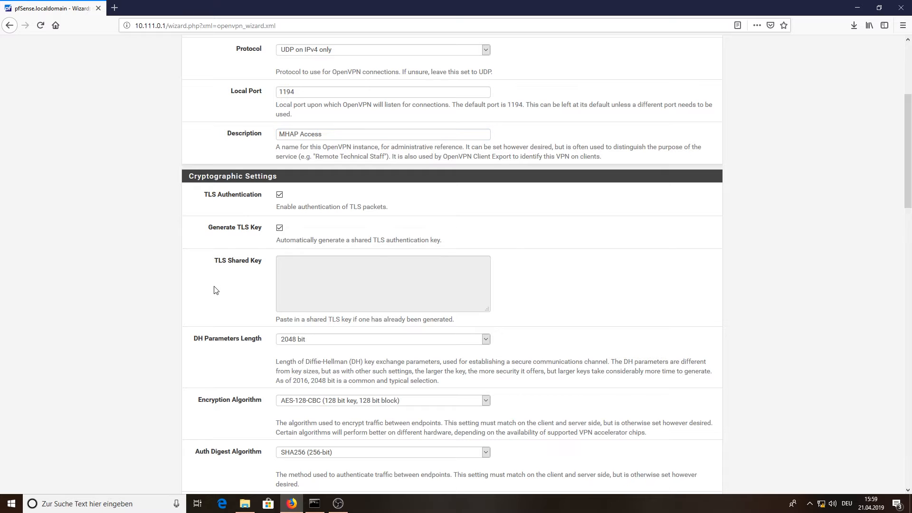
Step: Review the general server information and the cryptographic settings, including TLS authentication and DH parameters length
{"action": "scroll", "coordinate": [211, 291], "scroll_direction": "down", "scroll_amount": 2}
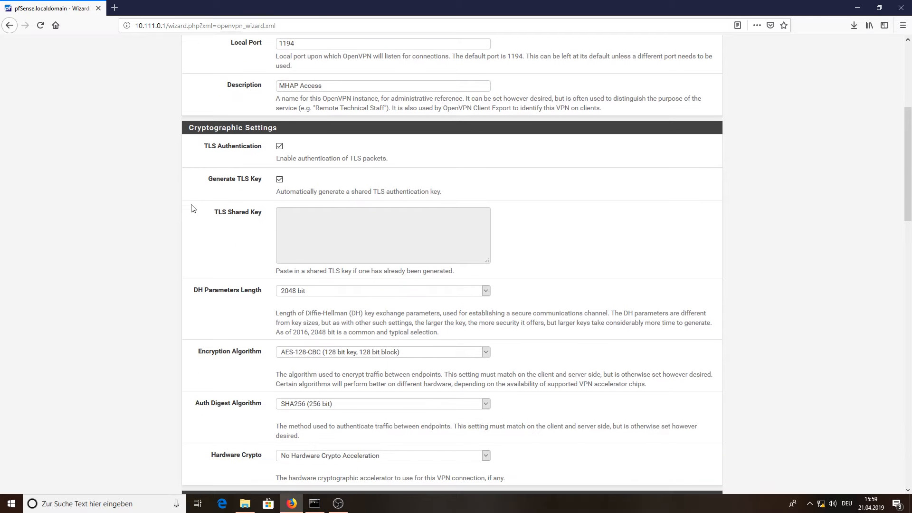
{"action": "scroll", "coordinate": [125, 287], "scroll_direction": "down", "scroll_amount": 2}
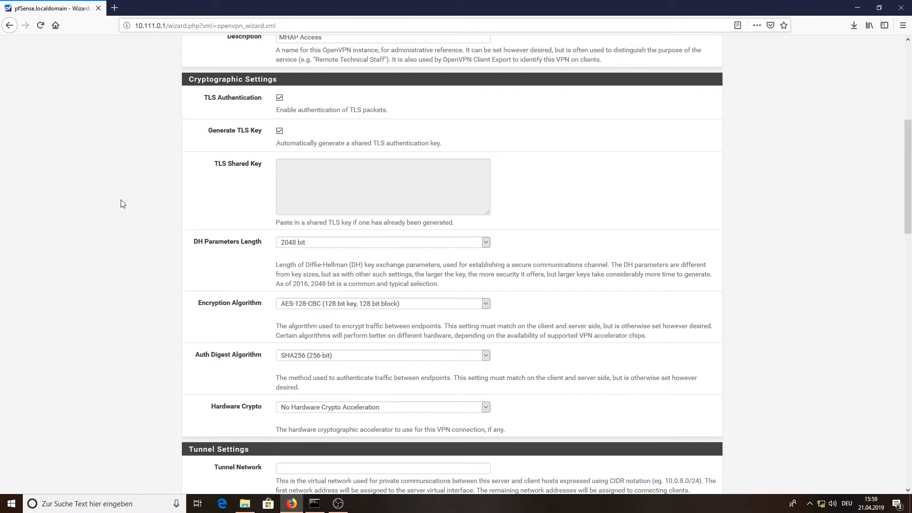
{"action": "scroll", "coordinate": [120, 200], "scroll_direction": "down", "scroll_amount": 2}
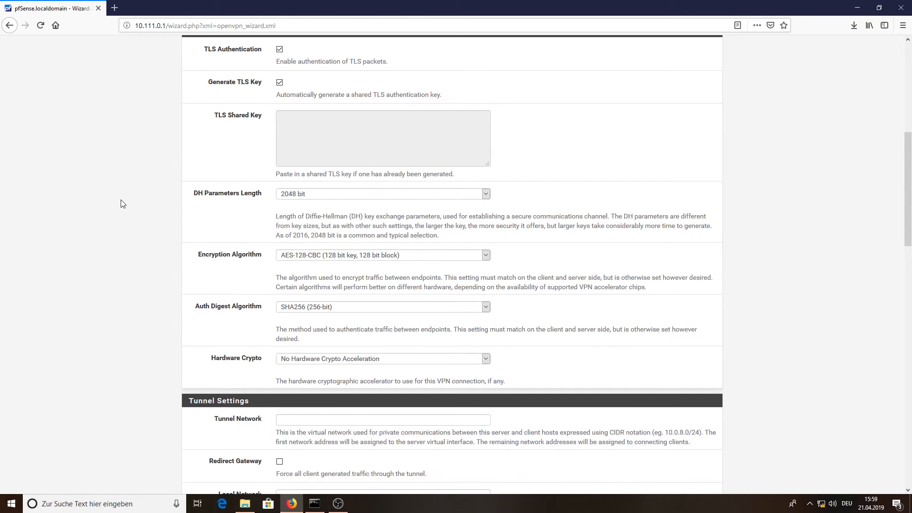
{"action": "scroll", "coordinate": [122, 203], "scroll_direction": "down", "scroll_amount": 2}
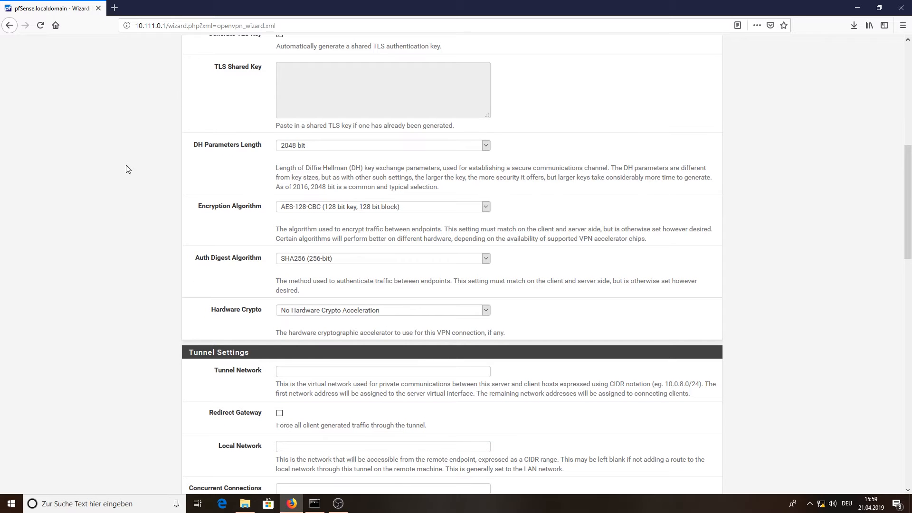
{"action": "scroll", "coordinate": [127, 168], "scroll_direction": "down", "scroll_amount": 2}
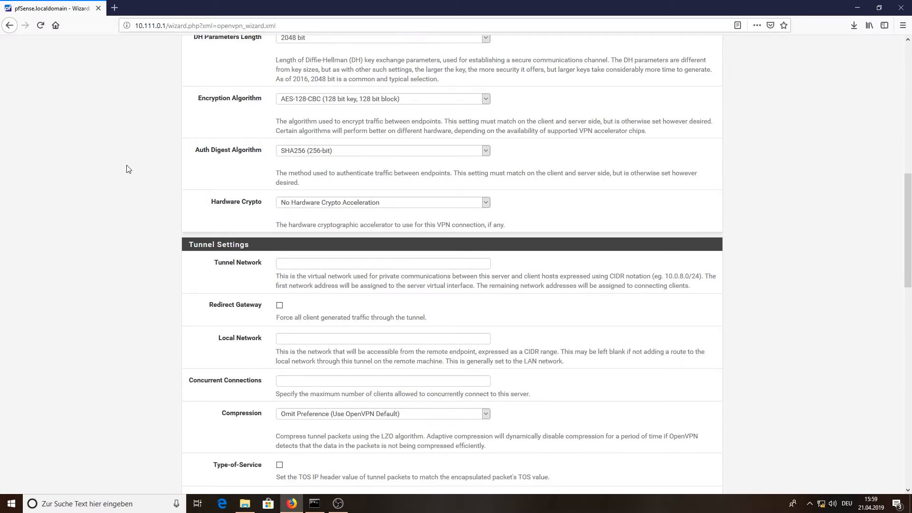
{"action": "scroll", "coordinate": [127, 169], "scroll_direction": "up", "scroll_amount": 4}
{"action": "scroll", "coordinate": [127, 169], "scroll_direction": "up", "scroll_amount": 6}
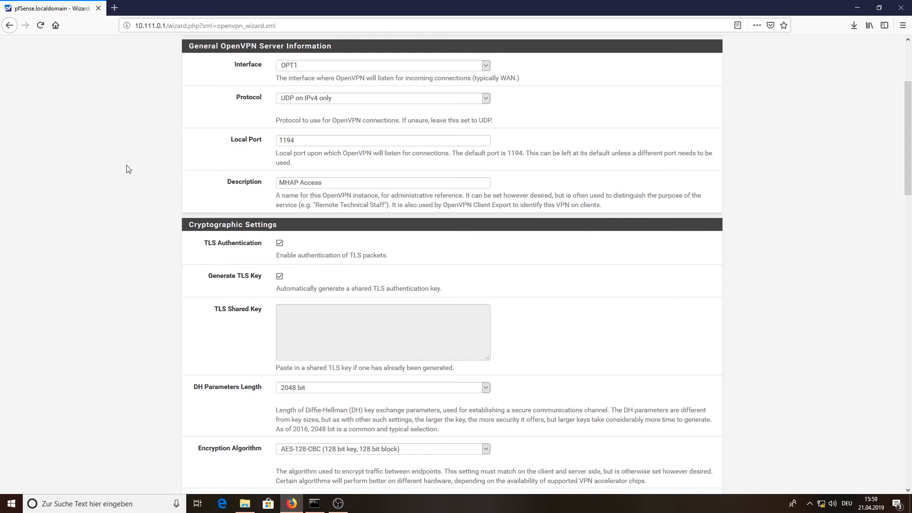
{"action": "scroll", "coordinate": [128, 168], "scroll_direction": "down", "scroll_amount": 10}
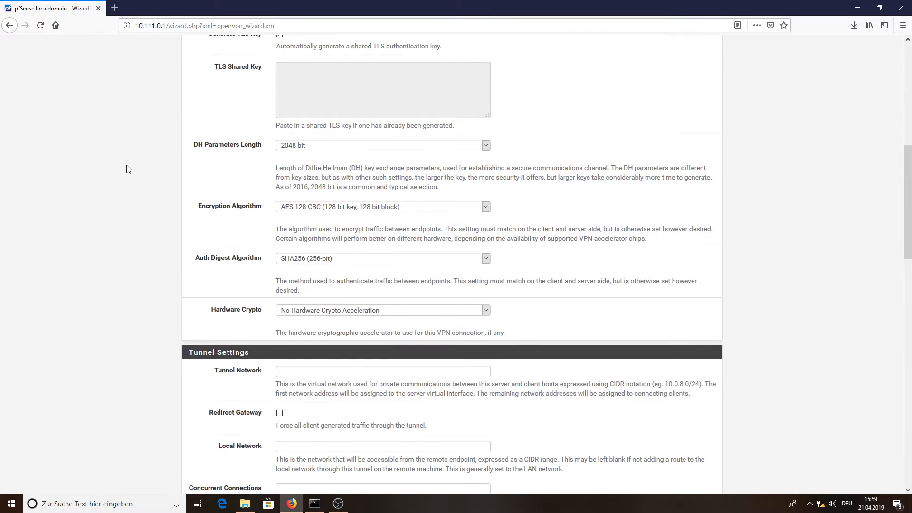
Step: Set the OpenVPN server's encryption algorithm to AES-256-GCM (256 bit key, 128 bit block)
{"action": "scroll", "coordinate": [128, 168], "scroll_direction": "down", "scroll_amount": 2}
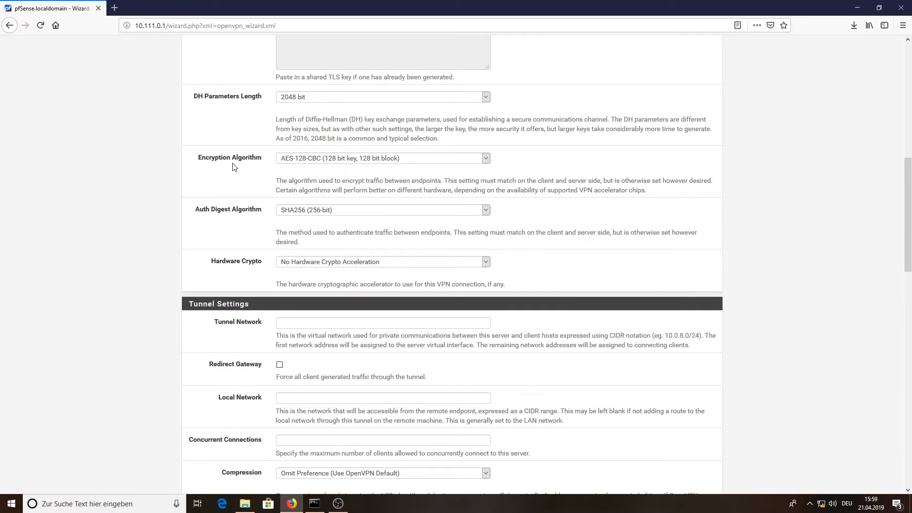
{"action": "scroll", "coordinate": [207, 175], "scroll_direction": "down", "scroll_amount": 2}
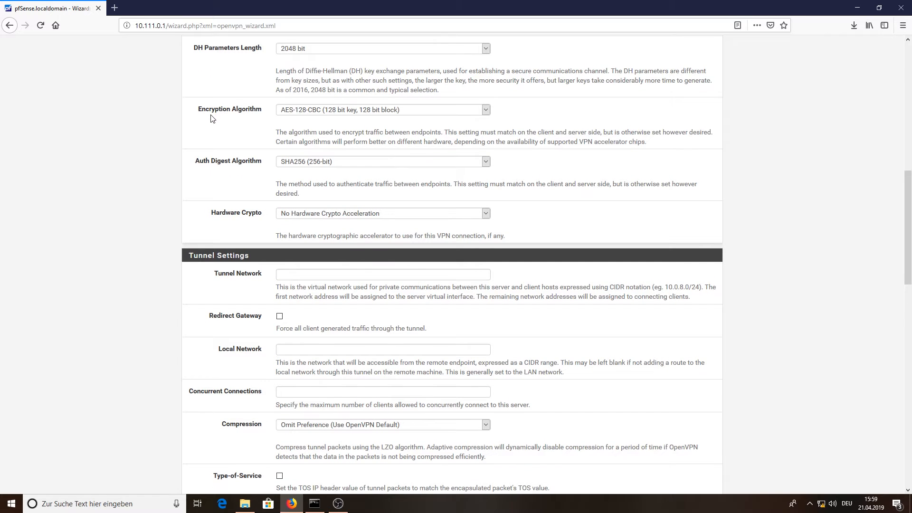
{"action": "left_click", "coordinate": [386, 112]}
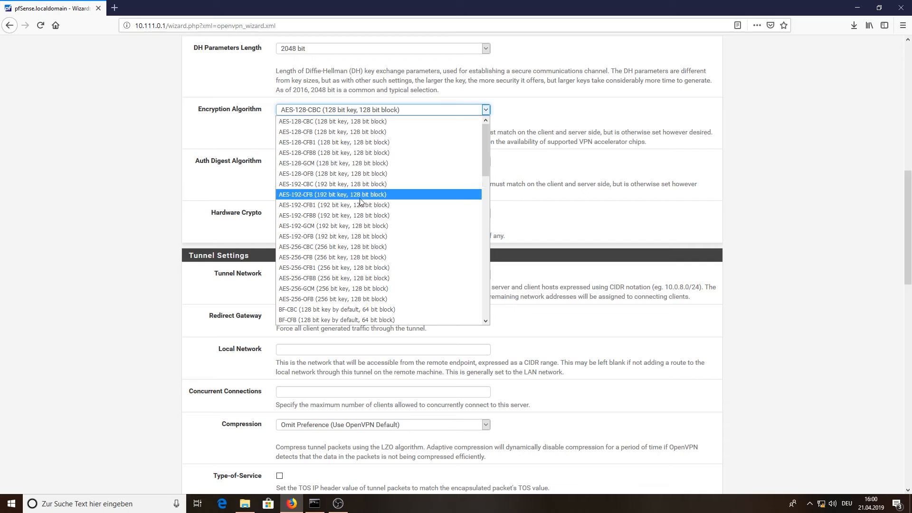
{"action": "left_click", "coordinate": [315, 289]}
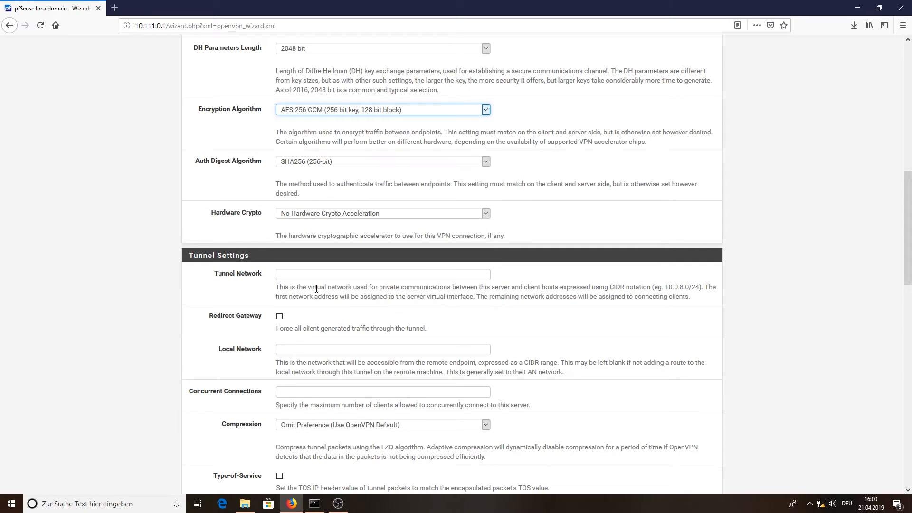
{"action": "left_click", "coordinate": [212, 137]}
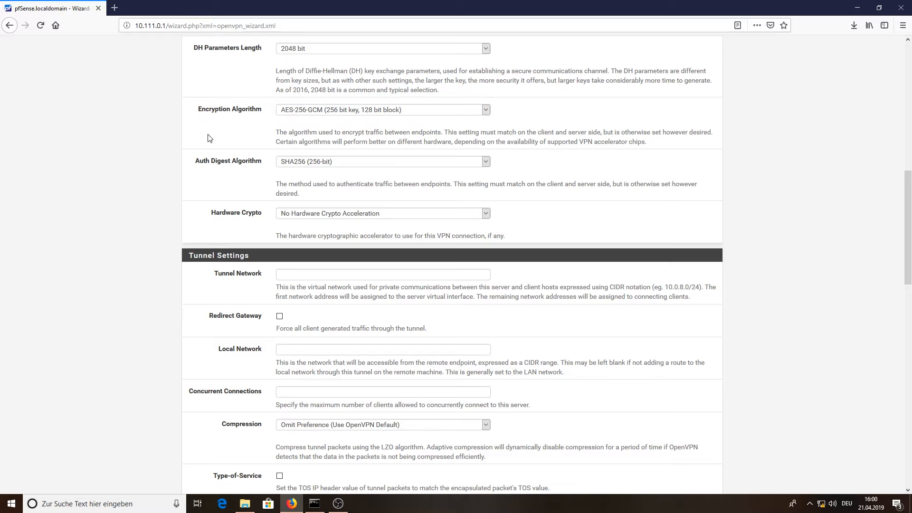
Step: Examine the available options for the auth digest algorithm and hardware crypto acceleration without changing them
{"action": "left_click", "coordinate": [366, 164]}
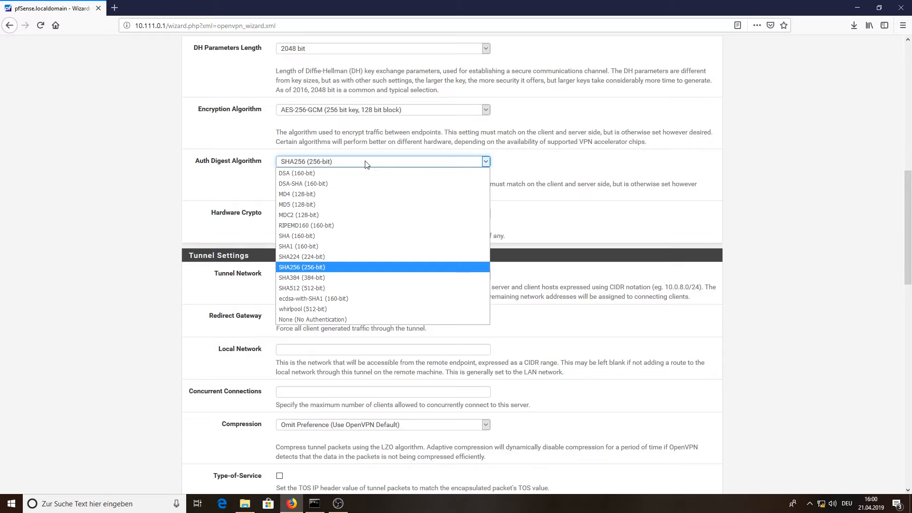
{"action": "left_click", "coordinate": [542, 177]}
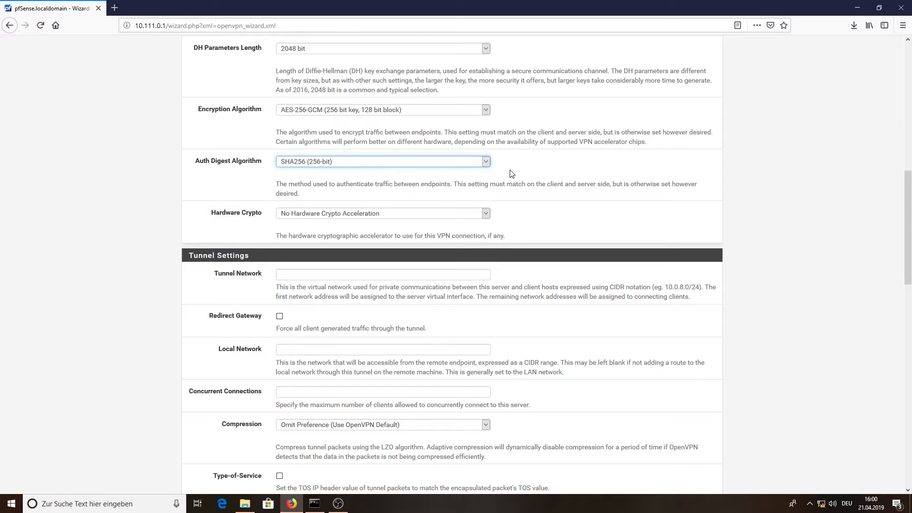
{"action": "scroll", "coordinate": [148, 202], "scroll_direction": "down", "scroll_amount": 2}
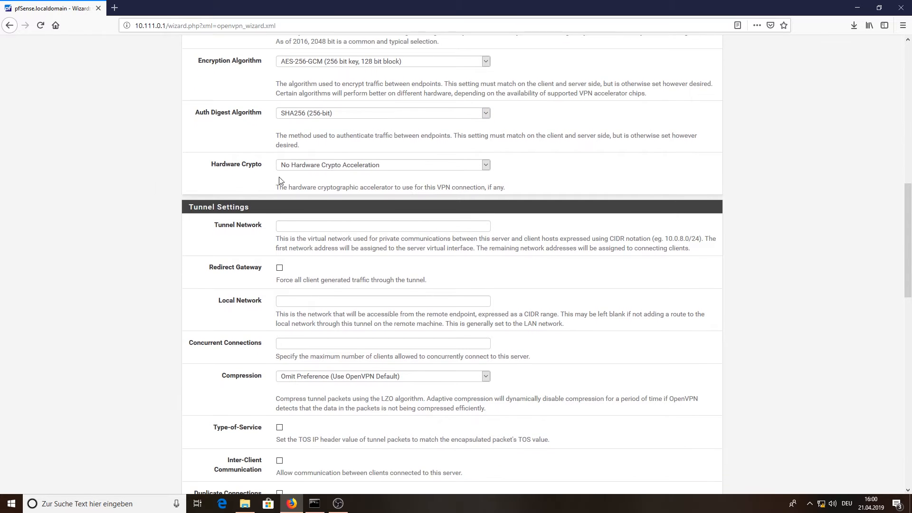
{"action": "left_click", "coordinate": [318, 165]}
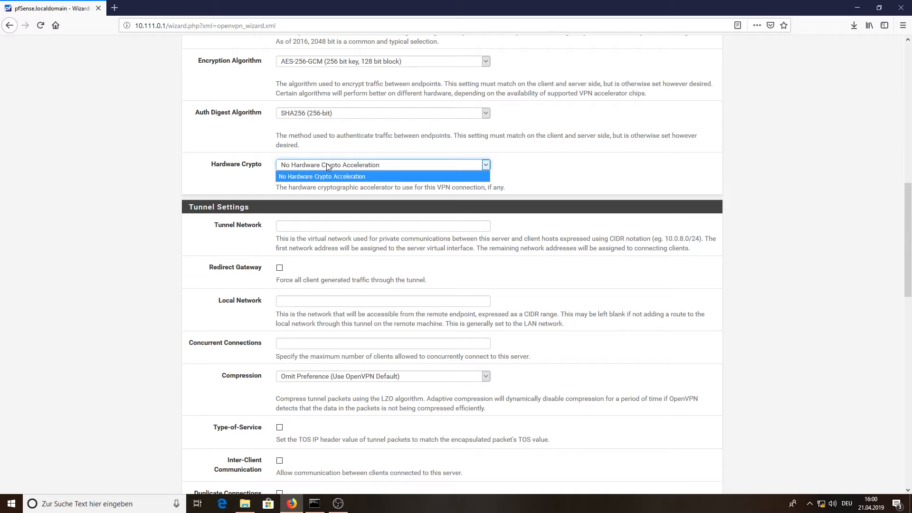
{"action": "left_click", "coordinate": [231, 175]}
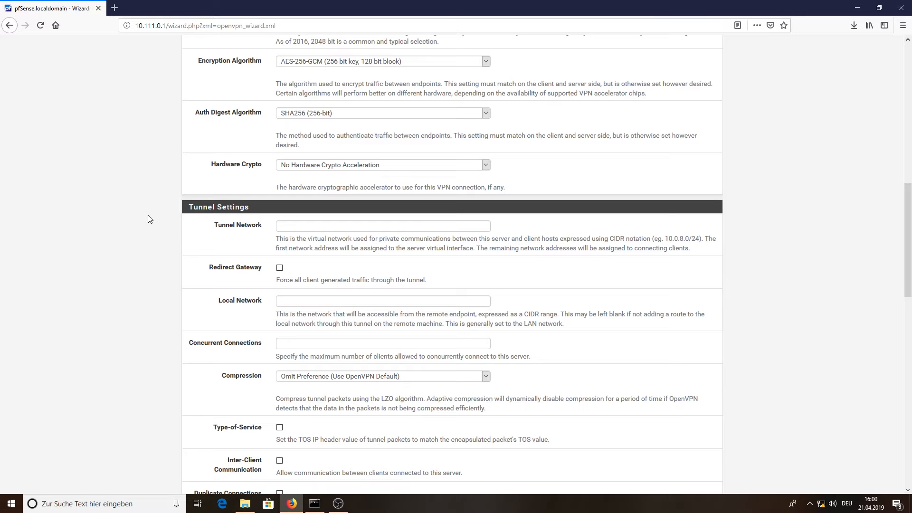
Step: Set the tunnel network to 10.112.0.1/24 and force all client generated traffic through the tunnel
{"action": "scroll", "coordinate": [143, 219], "scroll_direction": "down", "scroll_amount": 2}
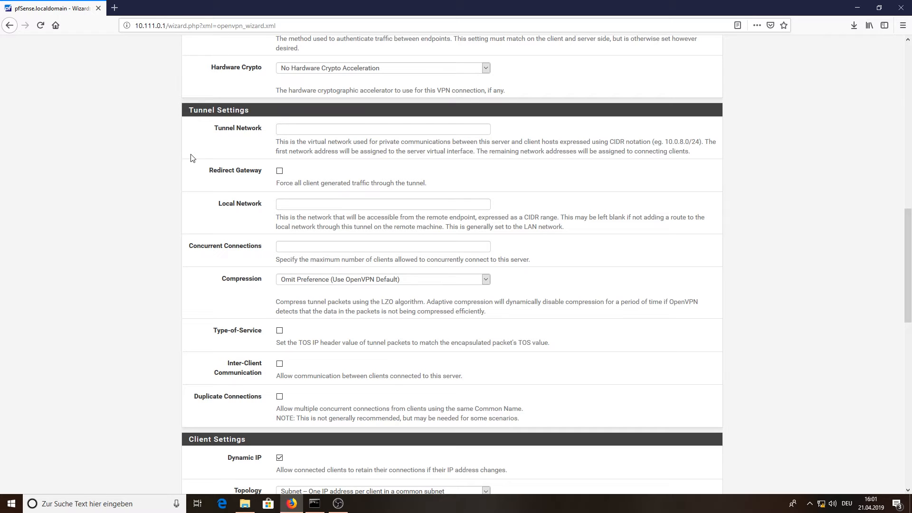
{"action": "left_click", "coordinate": [294, 129]}
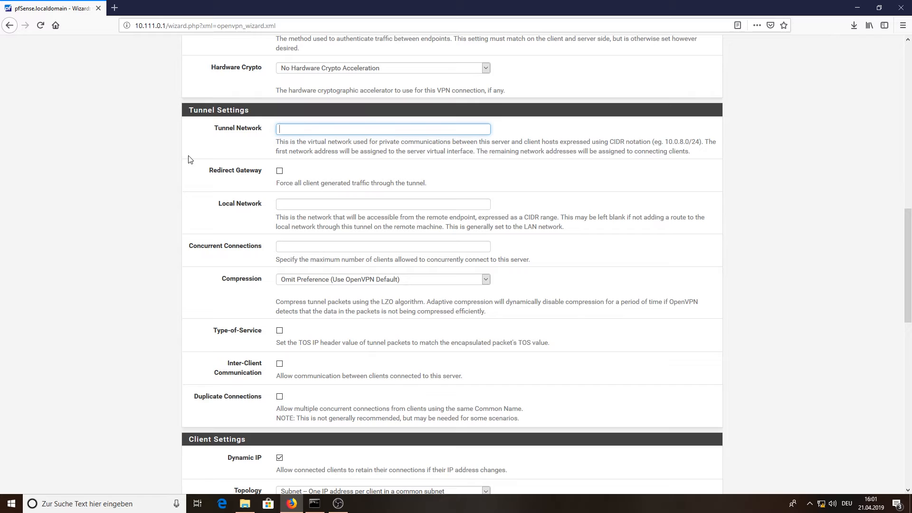
{"action": "type", "text": "10.112.0.1/24"}
{"action": "left_click", "coordinate": [280, 172]}
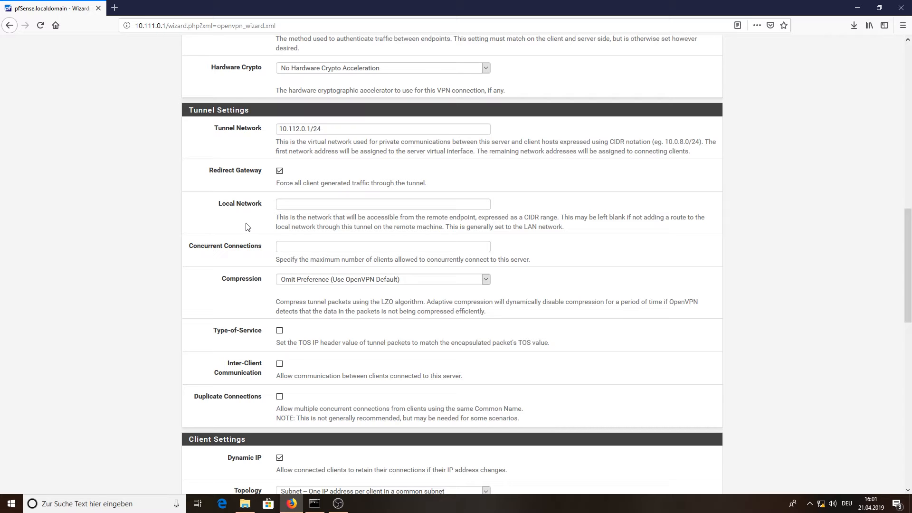
Step: Set the local network to 10.111.0.0/16 and limit the server to 10 concurrent connections
{"action": "left_click", "coordinate": [288, 204]}
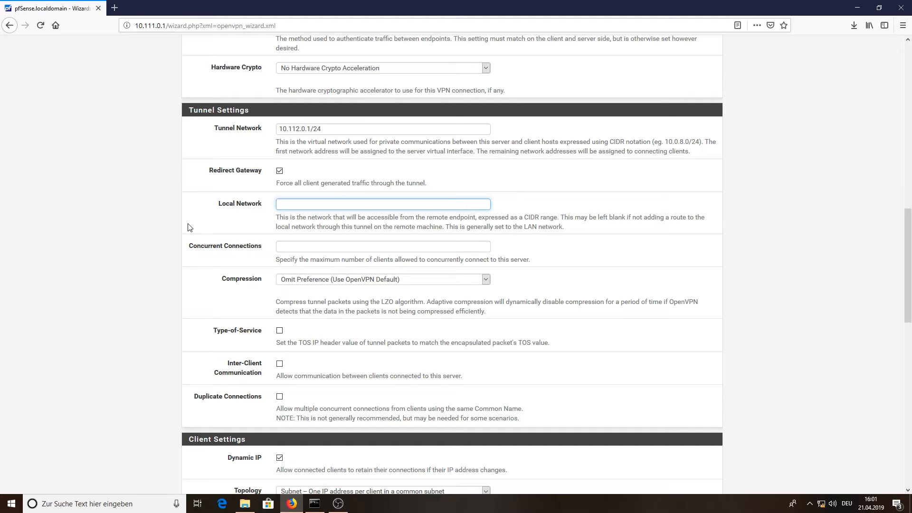
{"action": "type", "text": "10.111.0.0/16"}
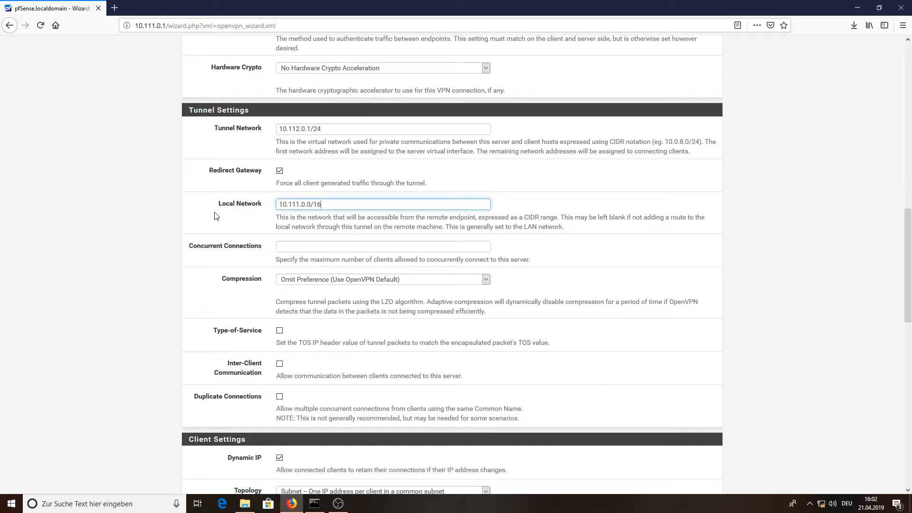
{"action": "left_click", "coordinate": [304, 247]}
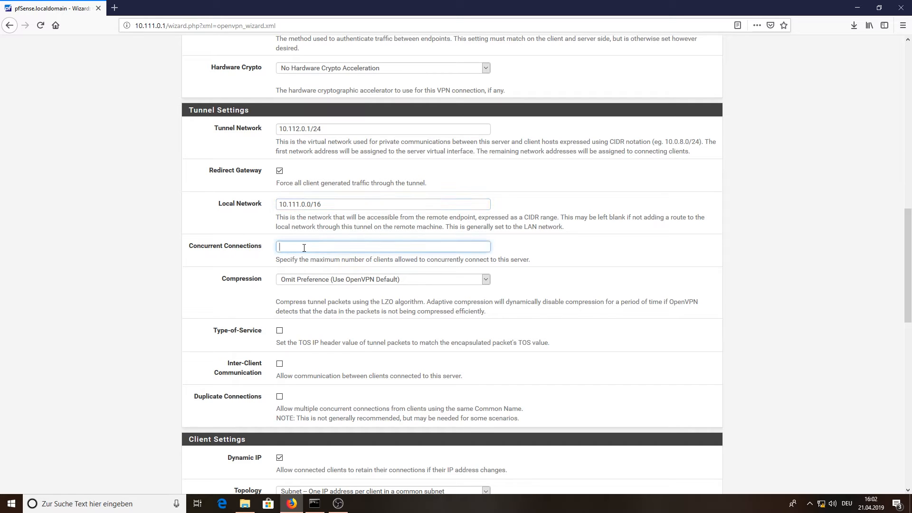
{"action": "type", "text": "10"}
{"action": "left_click", "coordinate": [221, 306]}
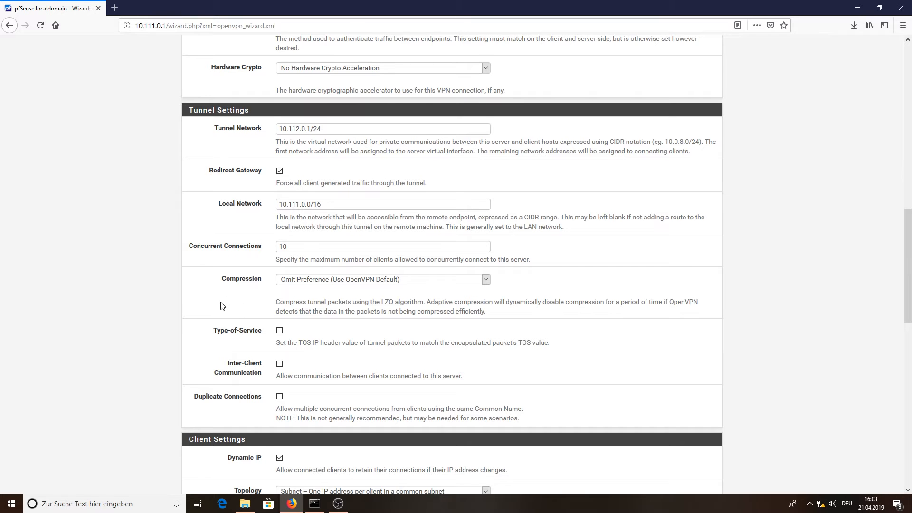
Step: Review the remaining tunnel settings and the client settings, from compression through DNS, NTP, NetBIOS and advanced options
{"action": "scroll", "coordinate": [220, 305], "scroll_direction": "down", "scroll_amount": 2}
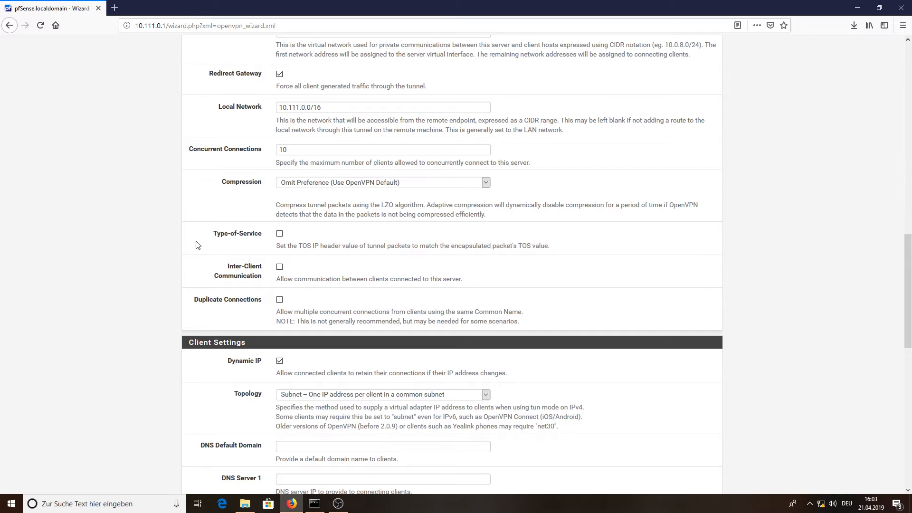
{"action": "scroll", "coordinate": [206, 257], "scroll_direction": "down", "scroll_amount": 2}
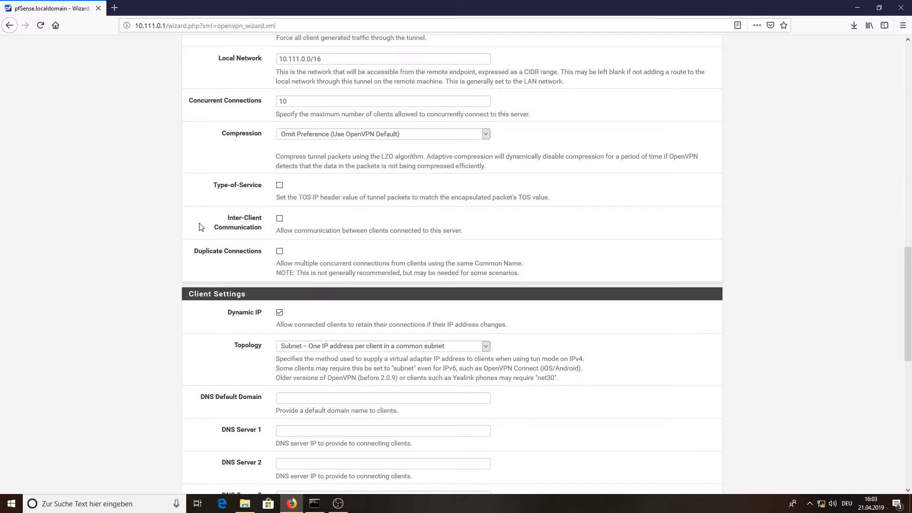
{"action": "scroll", "coordinate": [201, 227], "scroll_direction": "down", "scroll_amount": 1}
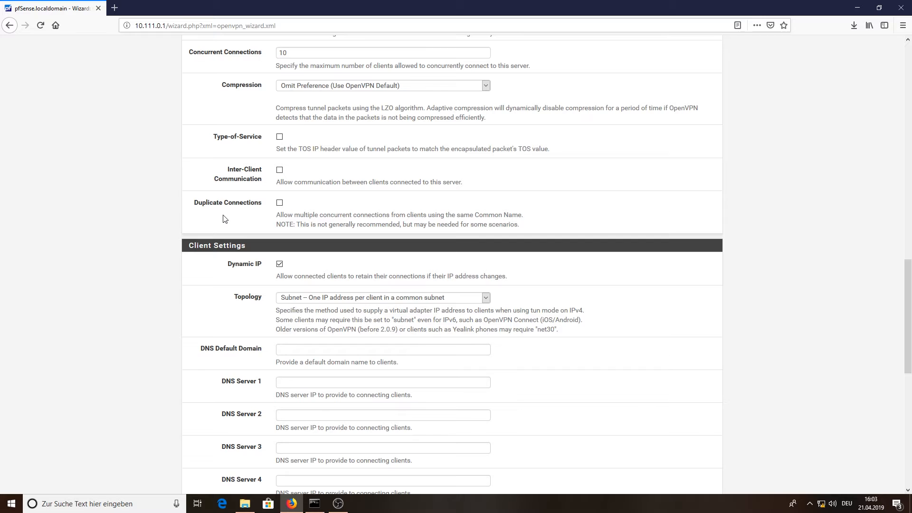
{"action": "scroll", "coordinate": [225, 218], "scroll_direction": "down", "scroll_amount": 2}
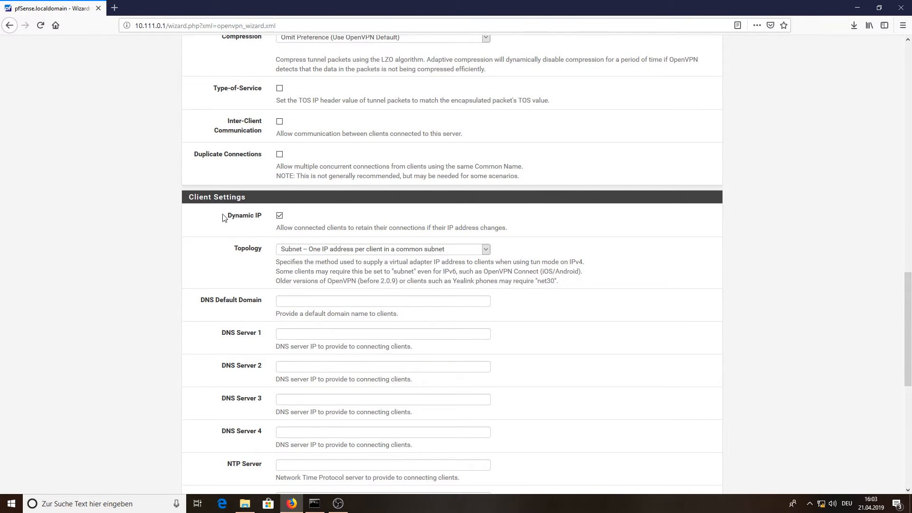
{"action": "scroll", "coordinate": [223, 216], "scroll_direction": "down", "scroll_amount": 2}
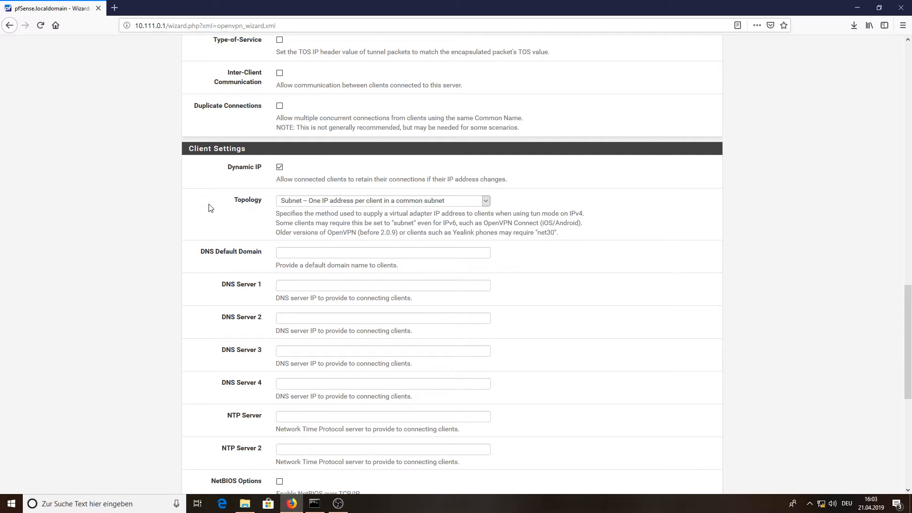
{"action": "scroll", "coordinate": [211, 211], "scroll_direction": "down", "scroll_amount": 2}
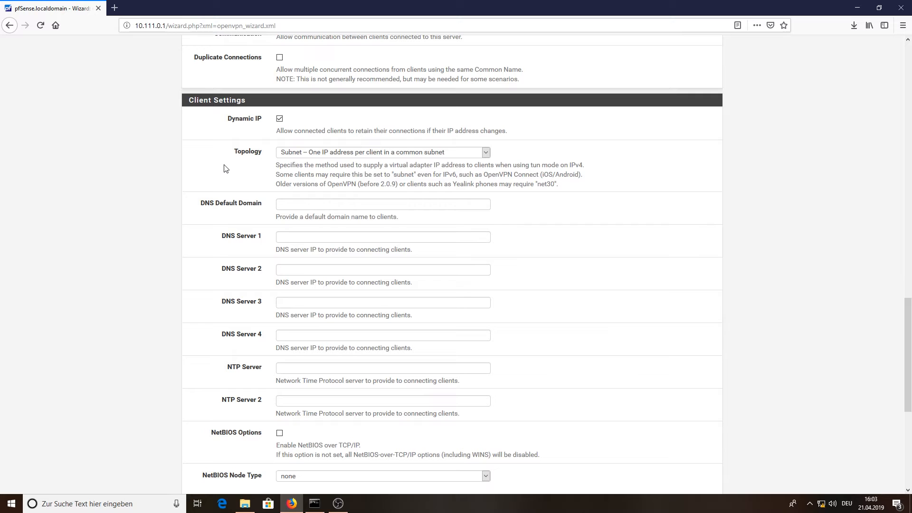
{"action": "scroll", "coordinate": [225, 169], "scroll_direction": "down", "scroll_amount": 2}
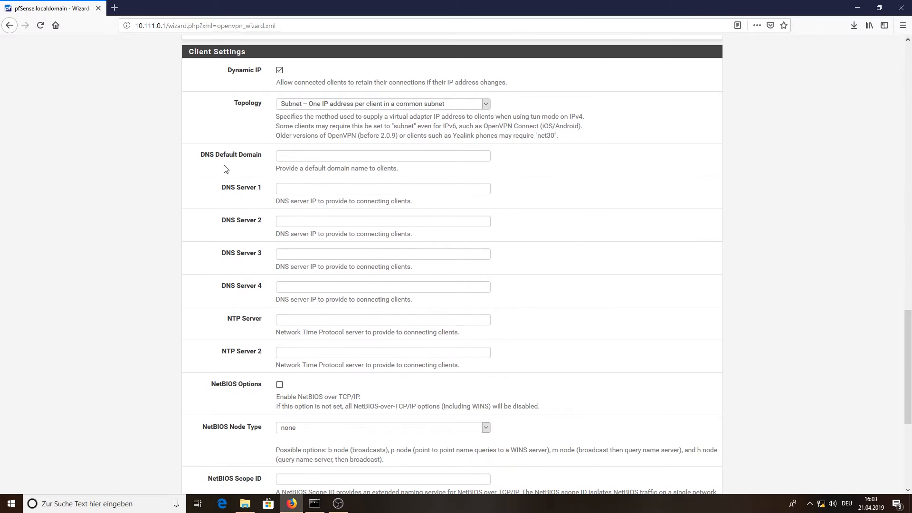
{"action": "scroll", "coordinate": [226, 162], "scroll_direction": "down", "scroll_amount": 5}
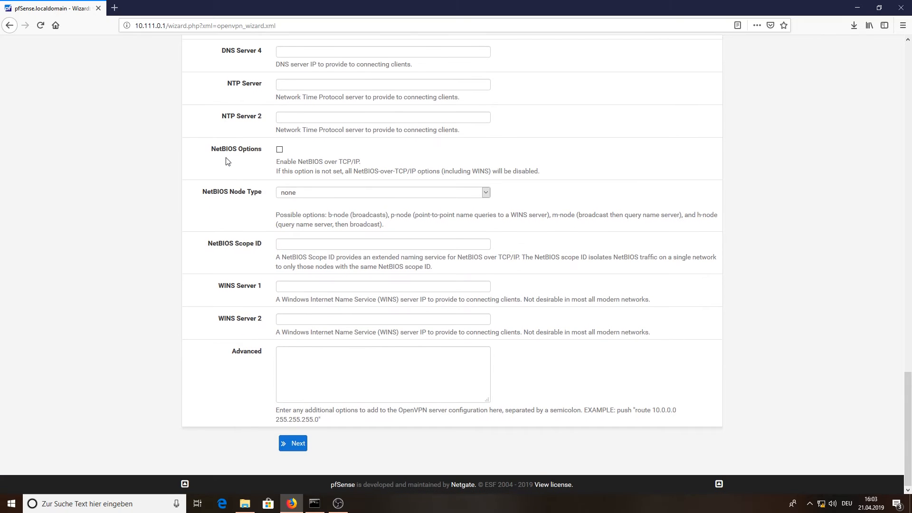
Step: Accept the server settings, add both the firewall rule and the OpenVPN rule, and finish the remote access setup wizard
{"action": "left_click", "coordinate": [298, 448]}
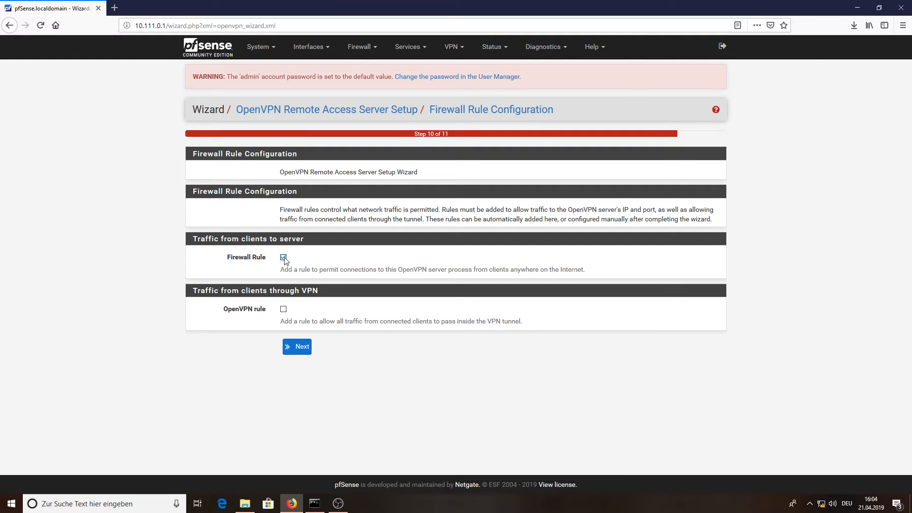
{"action": "left_click", "coordinate": [283, 310]}
{"action": "left_click", "coordinate": [299, 347]}
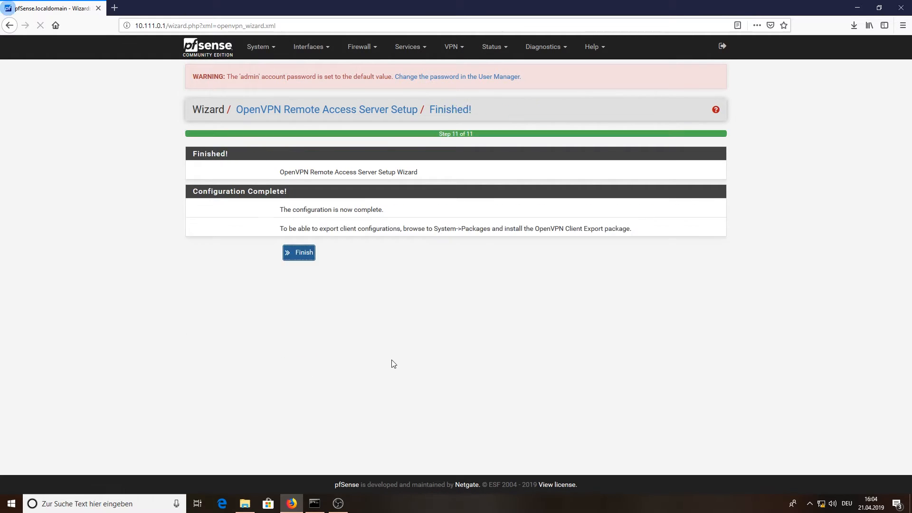
{"action": "left_click", "coordinate": [300, 254]}
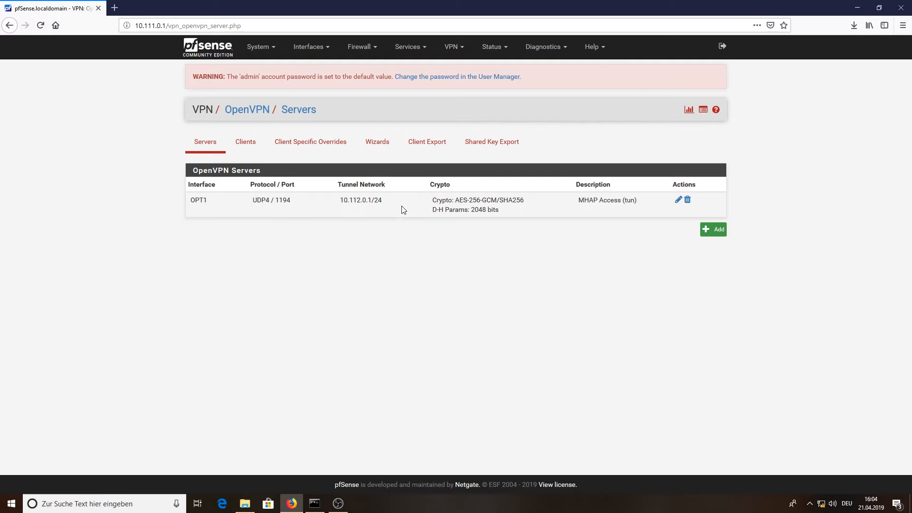
Step: Check the OpenVPN status and try to start the MHAP Access server service
{"action": "left_click", "coordinate": [414, 48]}
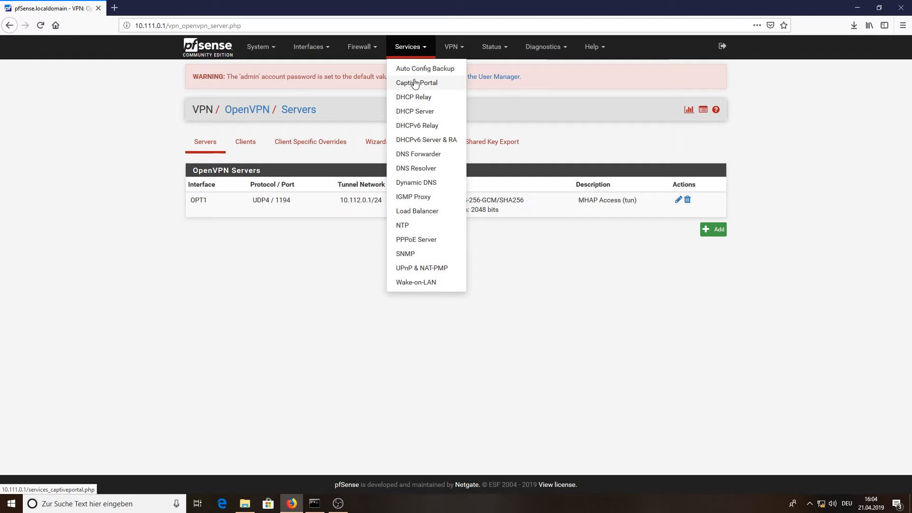
{"action": "left_click", "coordinate": [496, 46]}
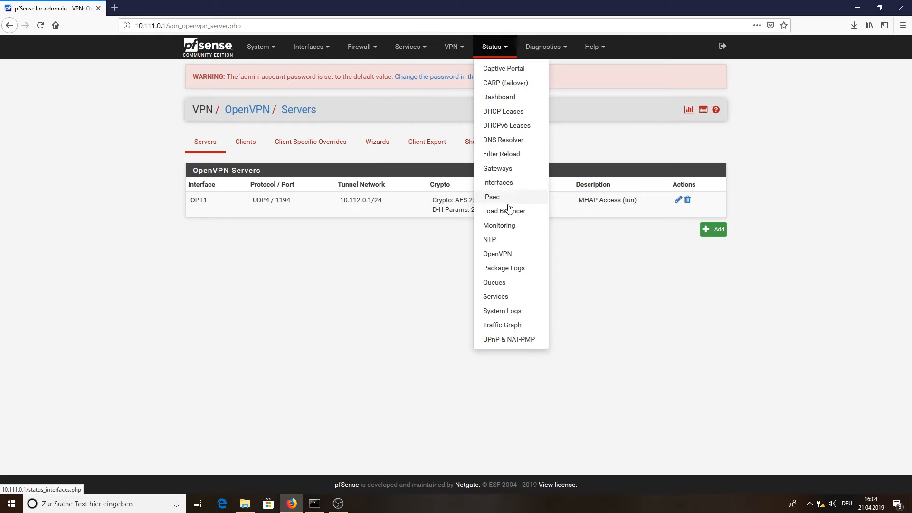
{"action": "left_click", "coordinate": [497, 254]}
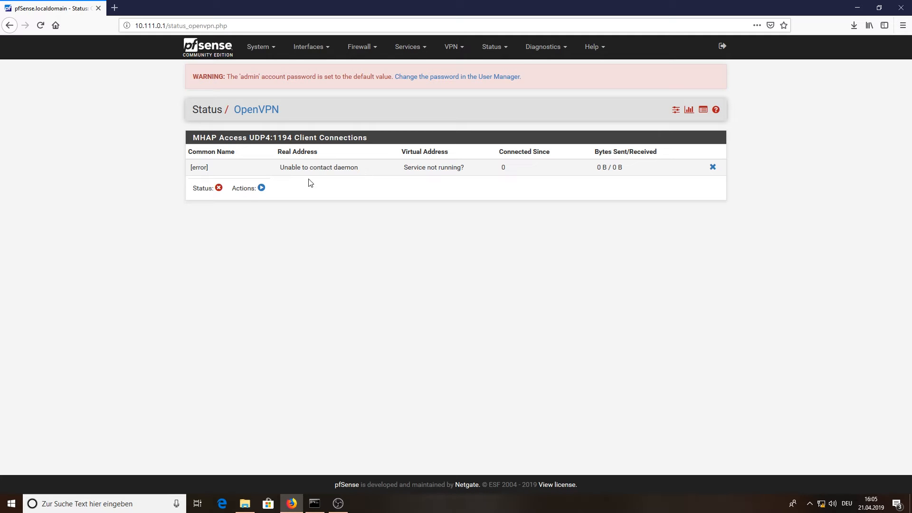
{"action": "left_click", "coordinate": [262, 188]}
Step: Review the firewall rules for the WAN, OPT1 and OpenVPN interfaces, including the wizard's UDP 1194 rule
{"action": "left_click", "coordinate": [351, 47]}
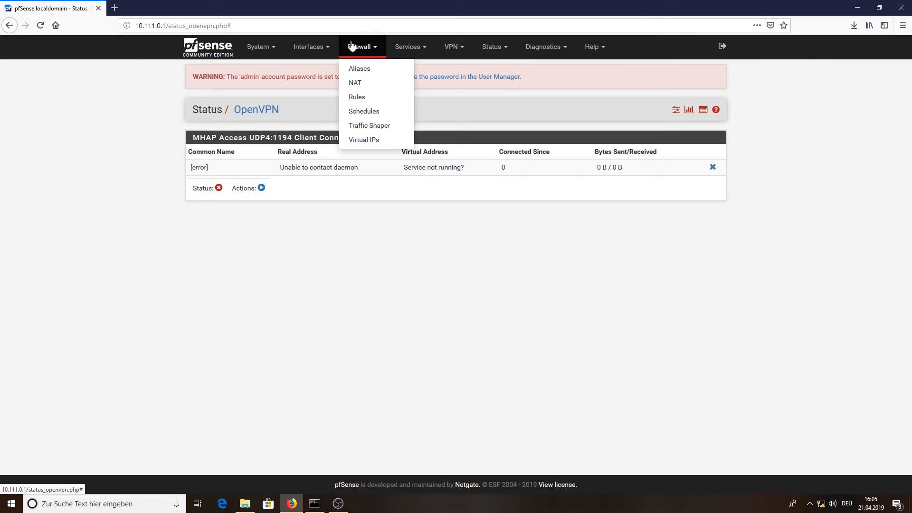
{"action": "left_click", "coordinate": [353, 97]}
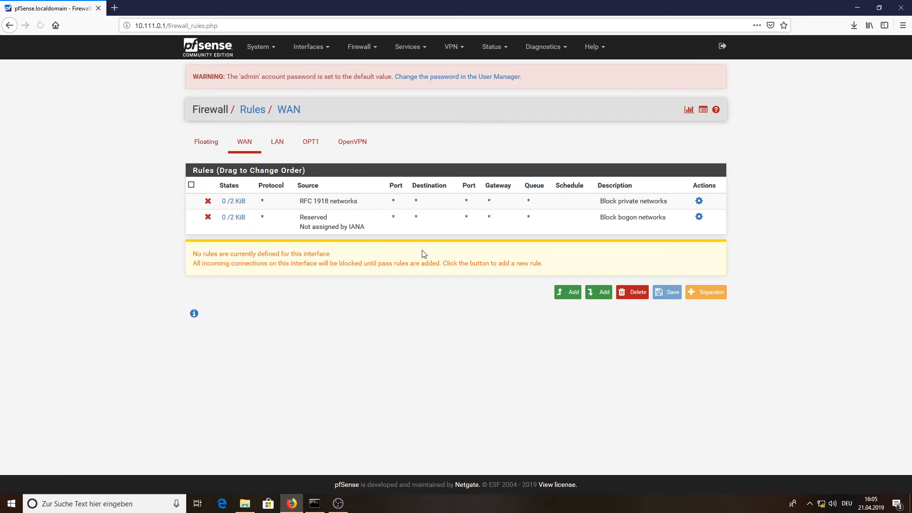
{"action": "left_click", "coordinate": [312, 148]}
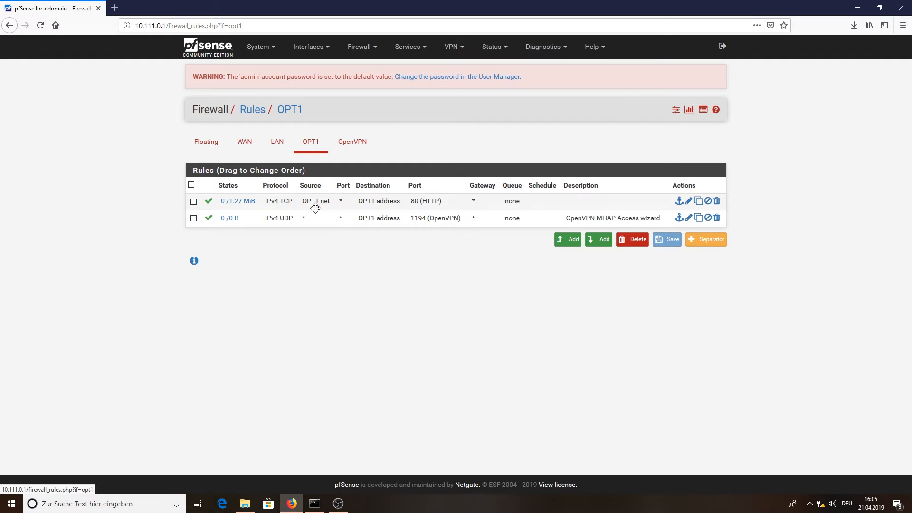
{"action": "mouse_move", "coordinate": [229, 219]}
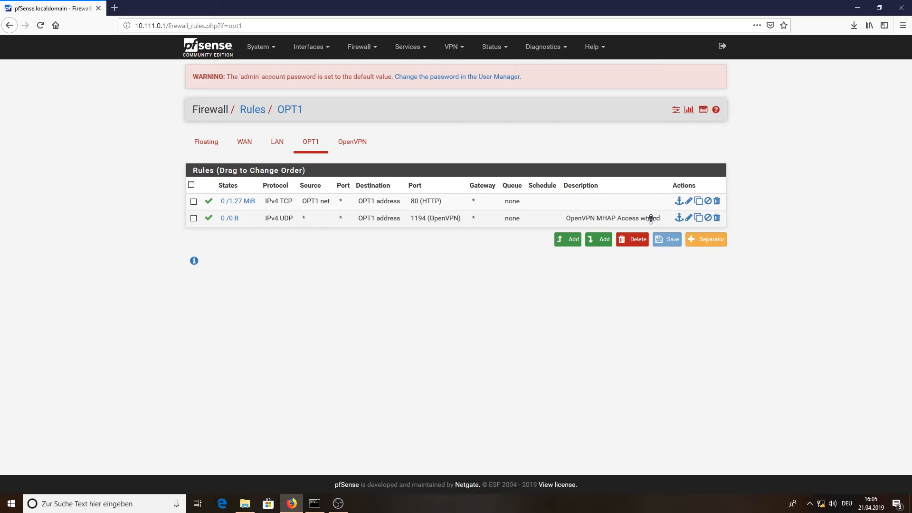
{"action": "left_click", "coordinate": [357, 144]}
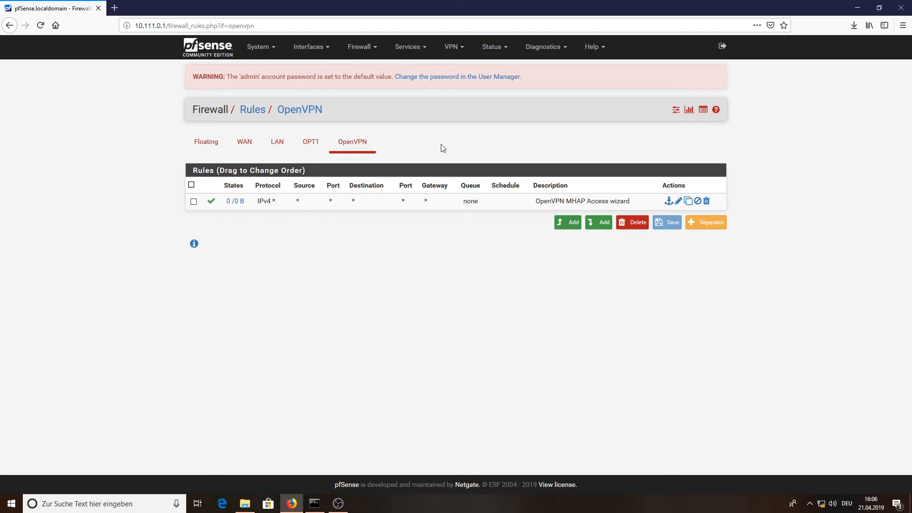
Step: Recheck the OpenVPN client connection status of the MHAP Access server
{"action": "left_click", "coordinate": [491, 49]}
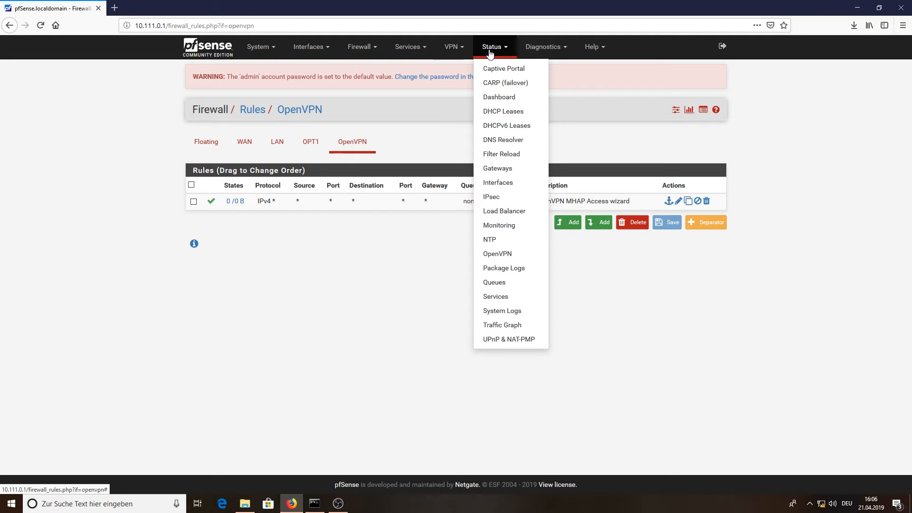
{"action": "left_click", "coordinate": [509, 255]}
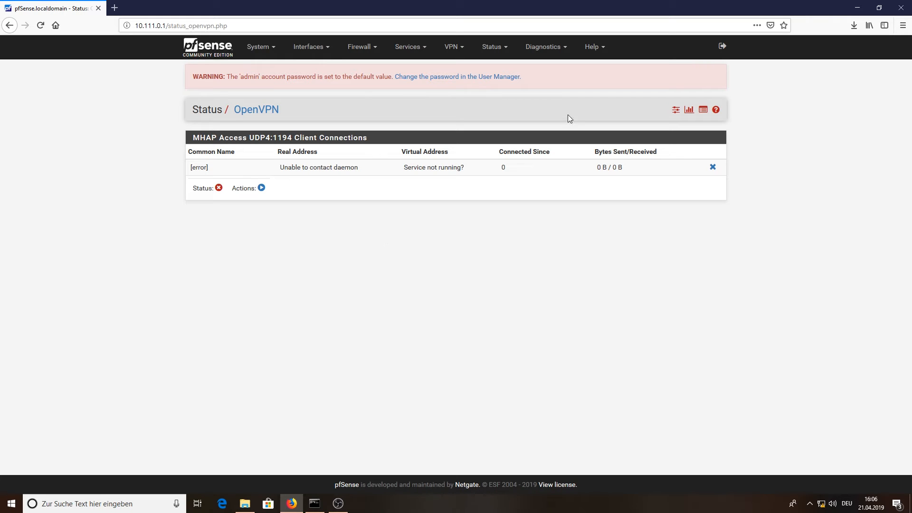
{"action": "left_click", "coordinate": [549, 47]}
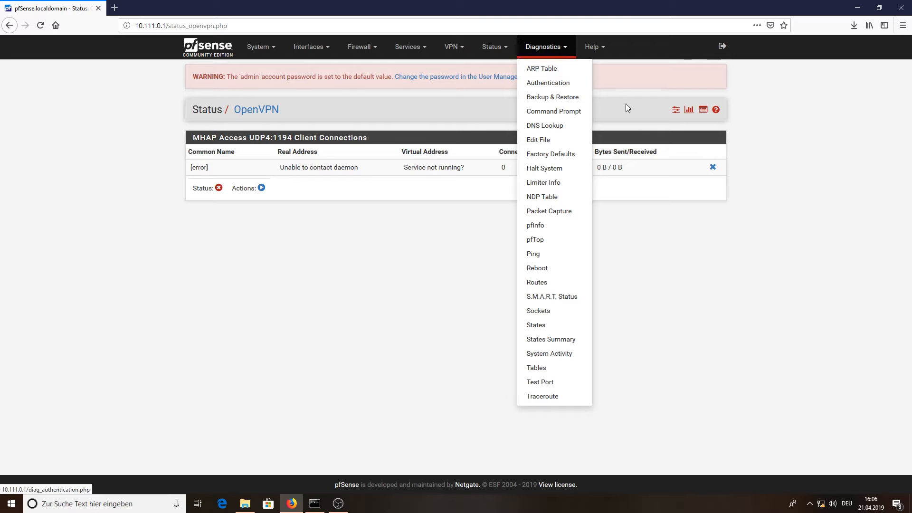
{"action": "left_click", "coordinate": [674, 88]}
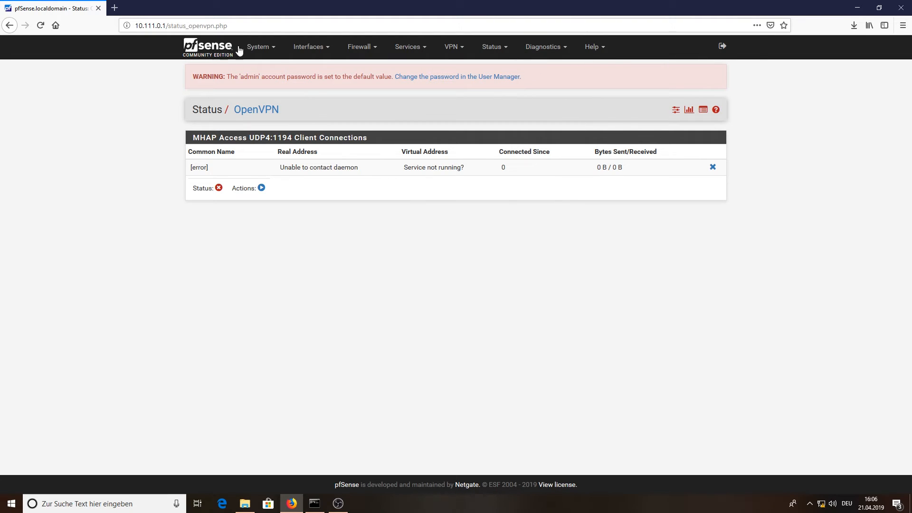
Step: Look through the available packages for OpenVPN entries and examine the list of installed packages
{"action": "left_click", "coordinate": [259, 47]}
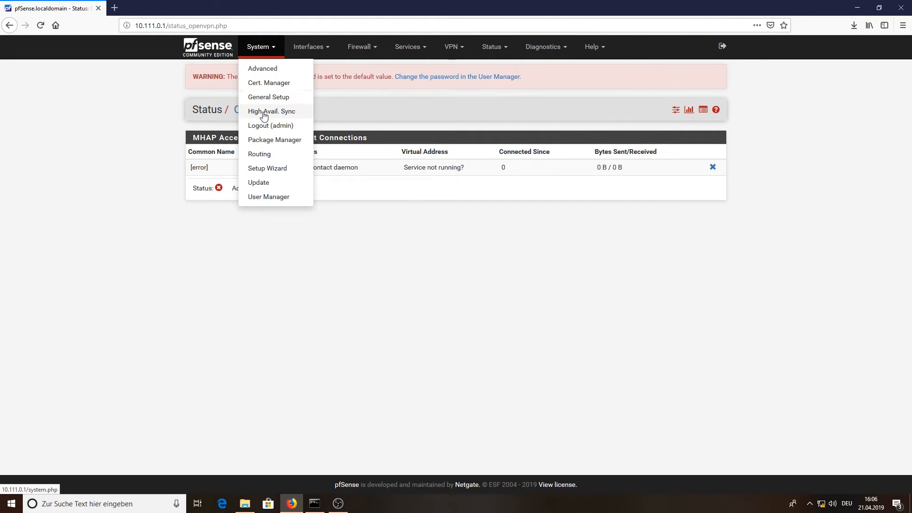
{"action": "left_click", "coordinate": [270, 139]}
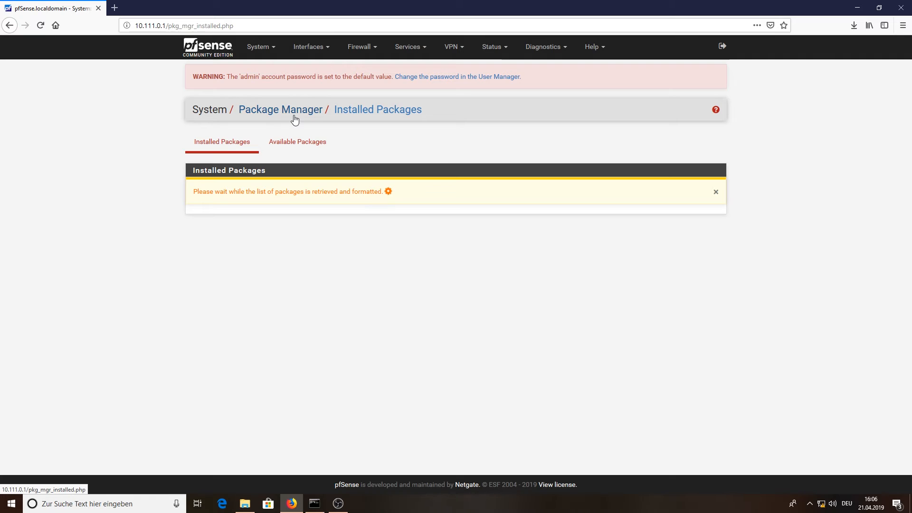
{"action": "left_click", "coordinate": [304, 144]}
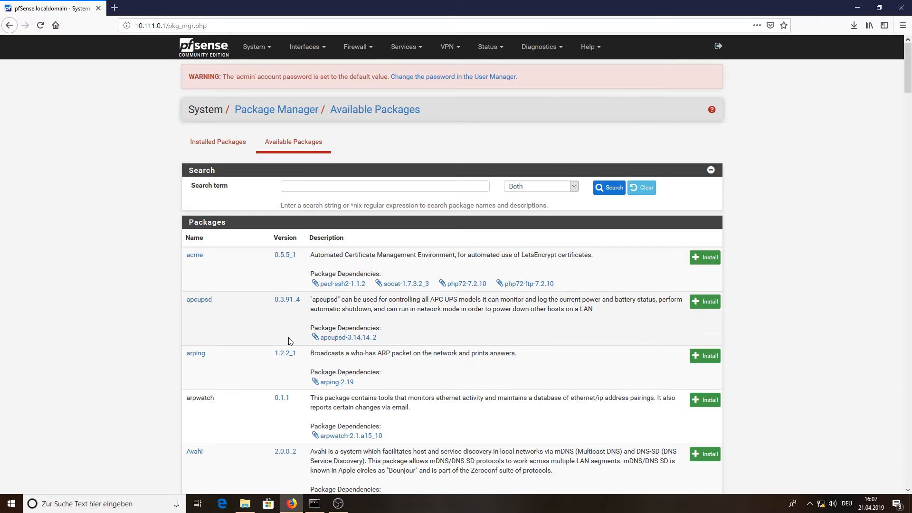
{"action": "scroll", "coordinate": [253, 412], "scroll_direction": "down", "scroll_amount": 20}
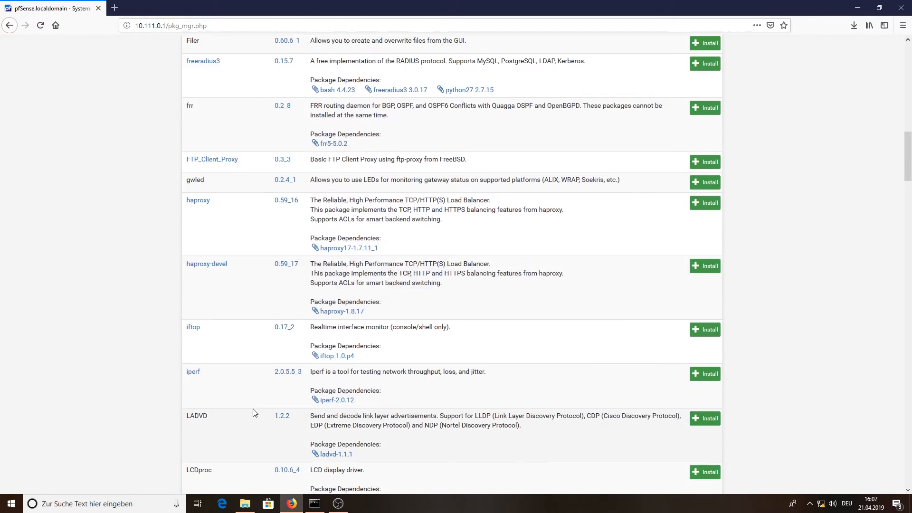
{"action": "scroll", "coordinate": [253, 412], "scroll_direction": "down", "scroll_amount": 20}
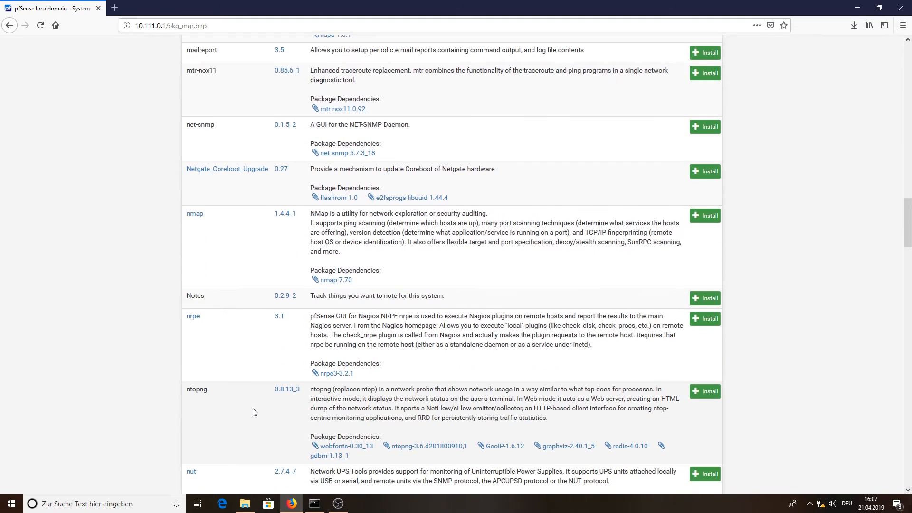
{"action": "scroll", "coordinate": [252, 412], "scroll_direction": "down", "scroll_amount": 6}
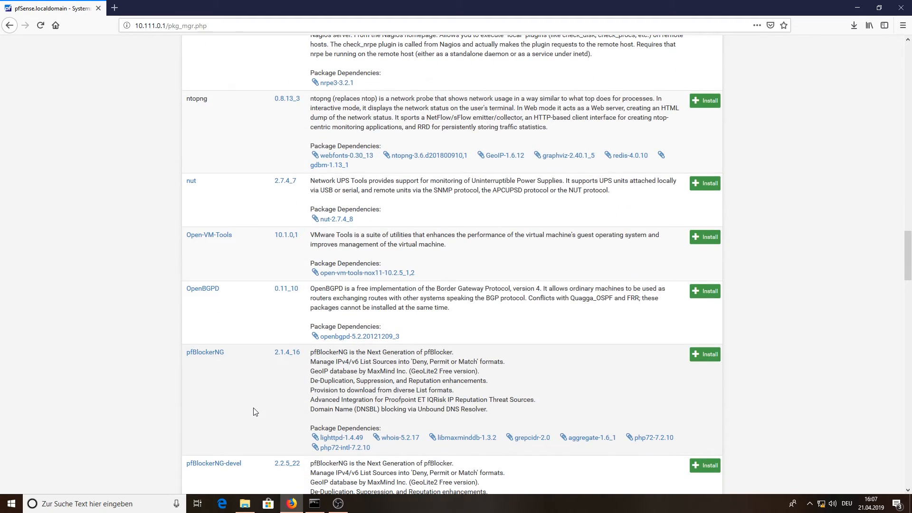
{"action": "scroll", "coordinate": [255, 411], "scroll_direction": "down", "scroll_amount": 4}
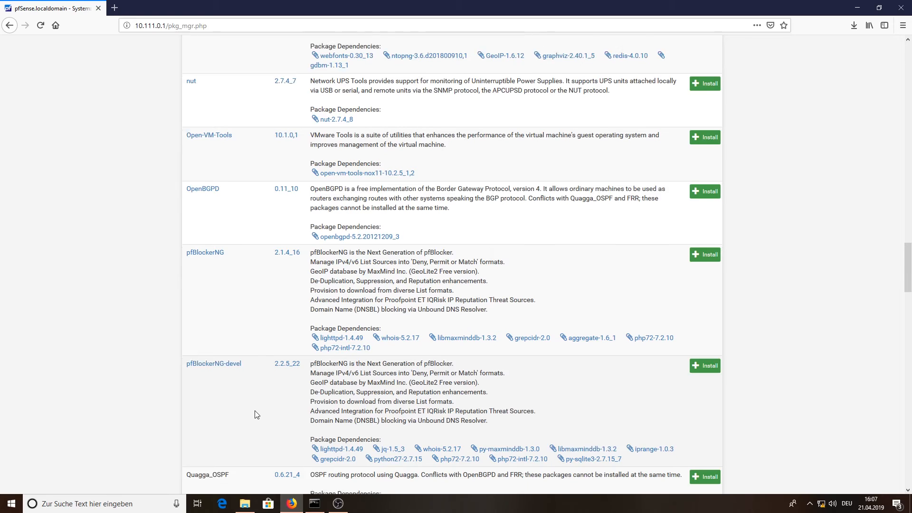
{"action": "scroll", "coordinate": [257, 415], "scroll_direction": "up", "scroll_amount": 3}
{"action": "scroll", "coordinate": [256, 414], "scroll_direction": "up", "scroll_amount": 20}
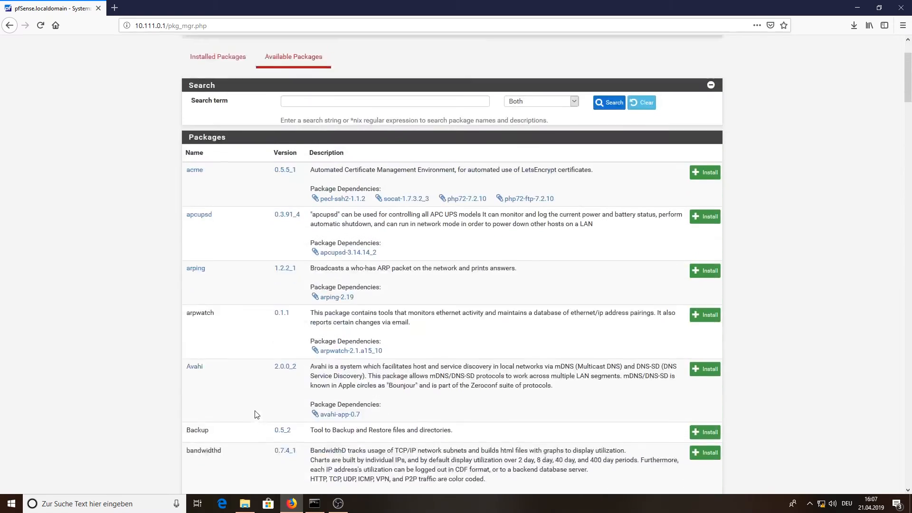
{"action": "left_click", "coordinate": [215, 144]}
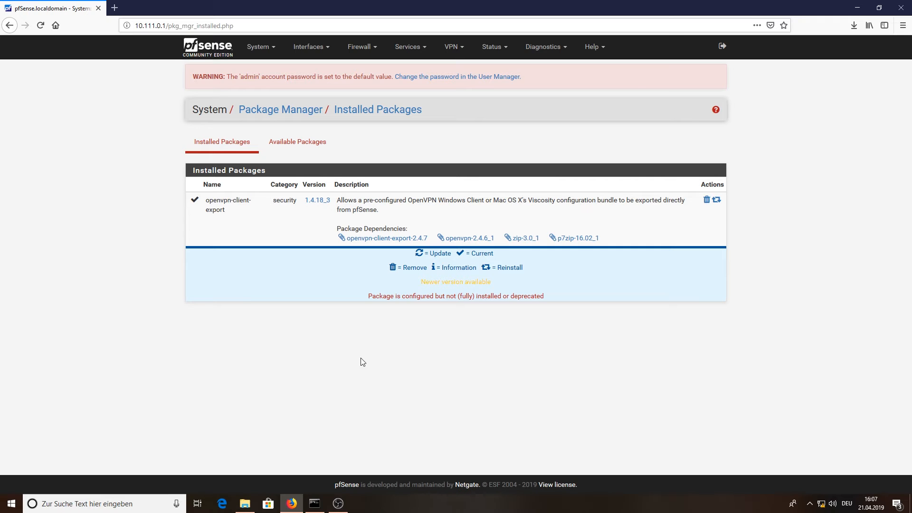
Step: Inspect the Test CA certificate authority and the list of issued certificates in the Certificate Manager
{"action": "left_click", "coordinate": [358, 51]}
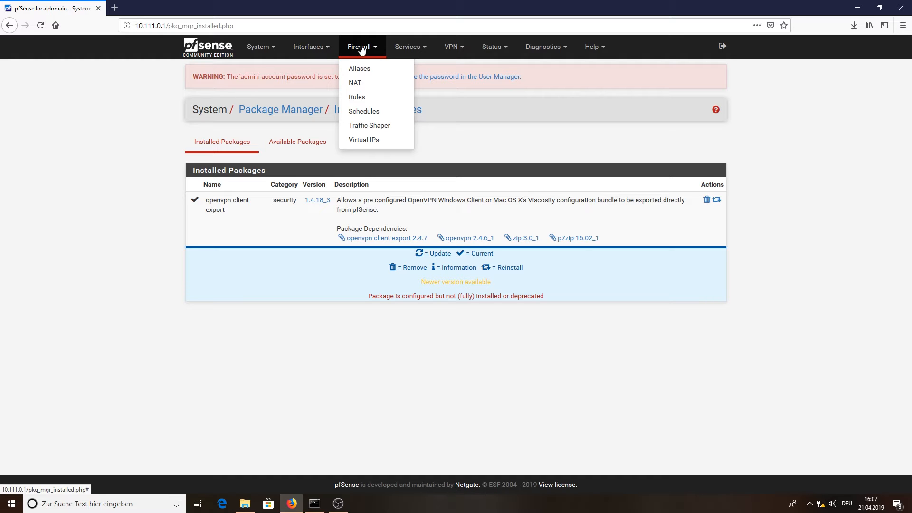
{"action": "left_click", "coordinate": [261, 50]}
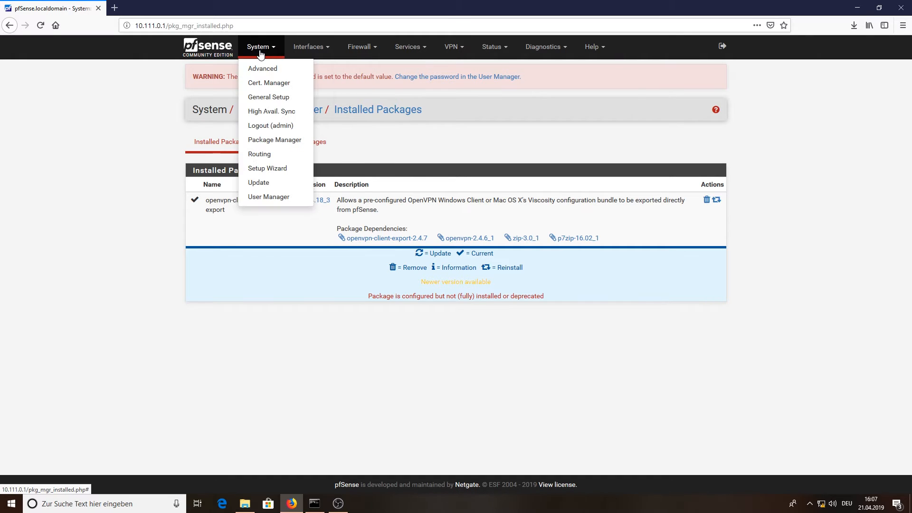
{"action": "left_click", "coordinate": [282, 83]}
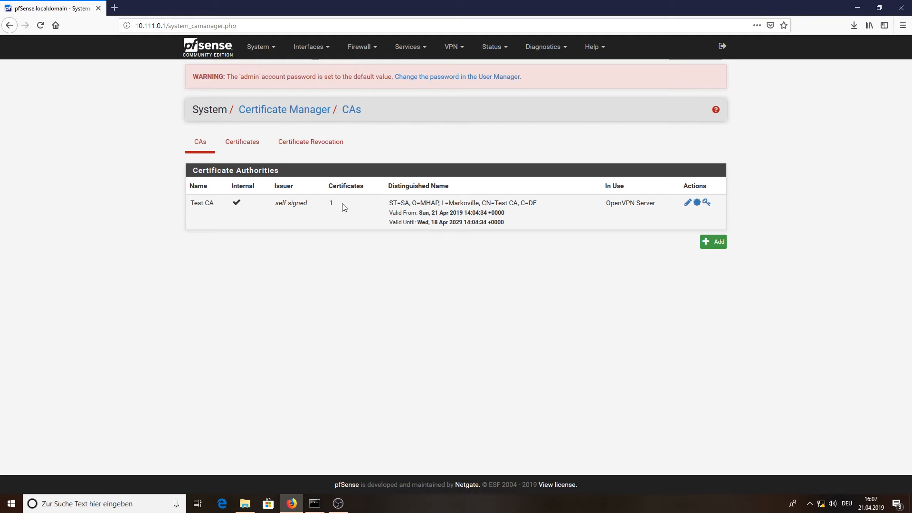
{"action": "double_click", "coordinate": [381, 211]}
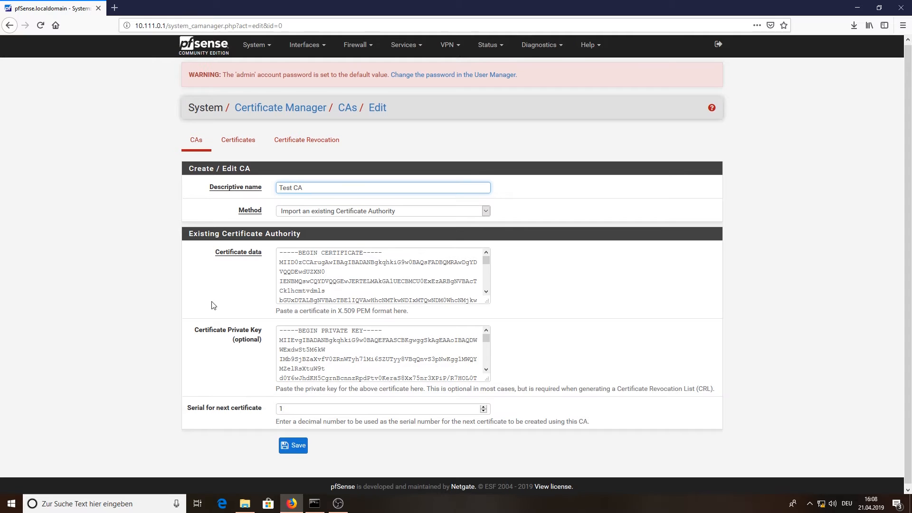
{"action": "left_click", "coordinate": [244, 146]}
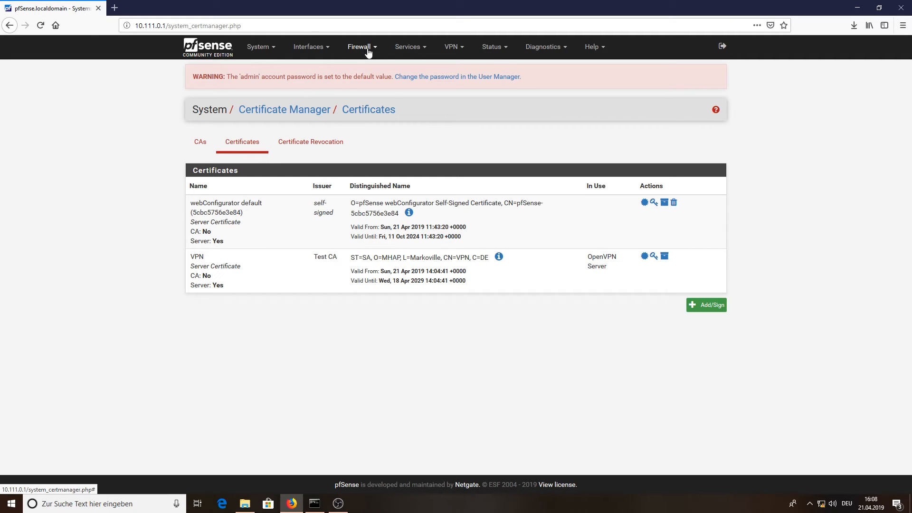
Step: Return to the OpenVPN status and try once more to start the MHAP Access service
{"action": "left_click", "coordinate": [413, 48]}
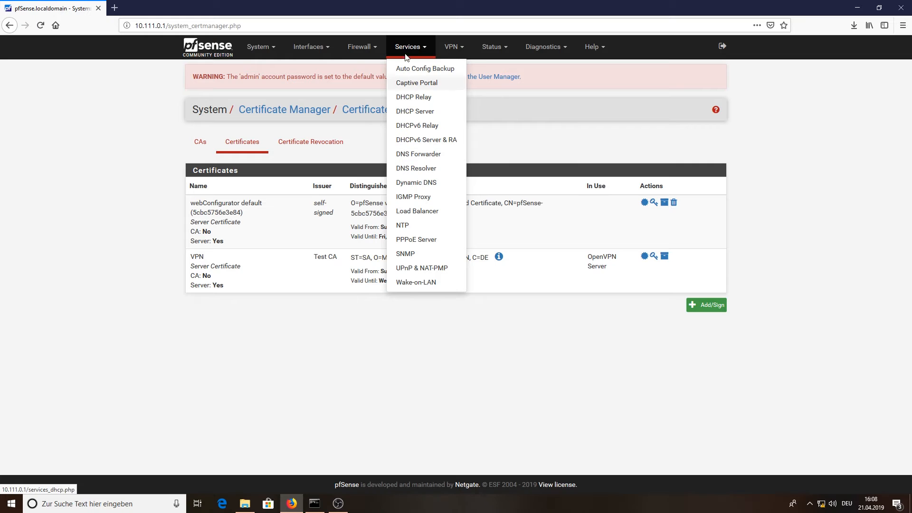
{"action": "left_click", "coordinate": [493, 48]}
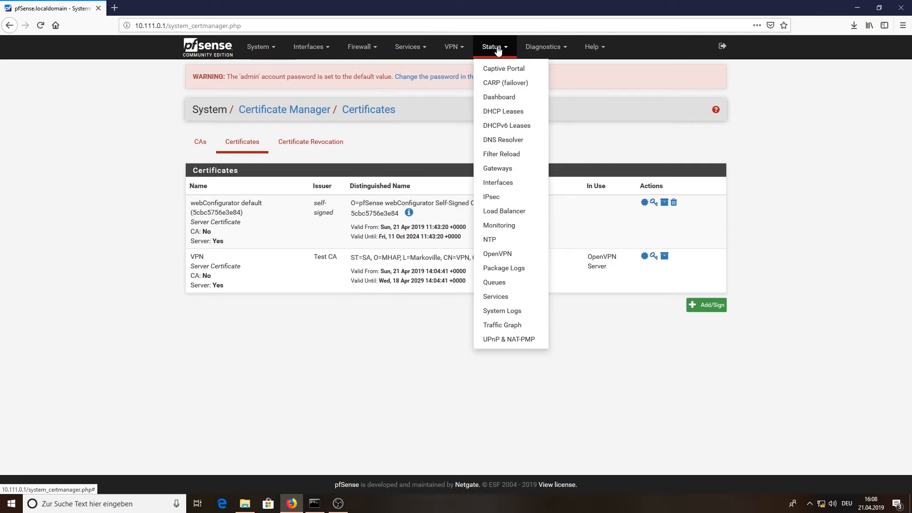
{"action": "left_click", "coordinate": [497, 253]}
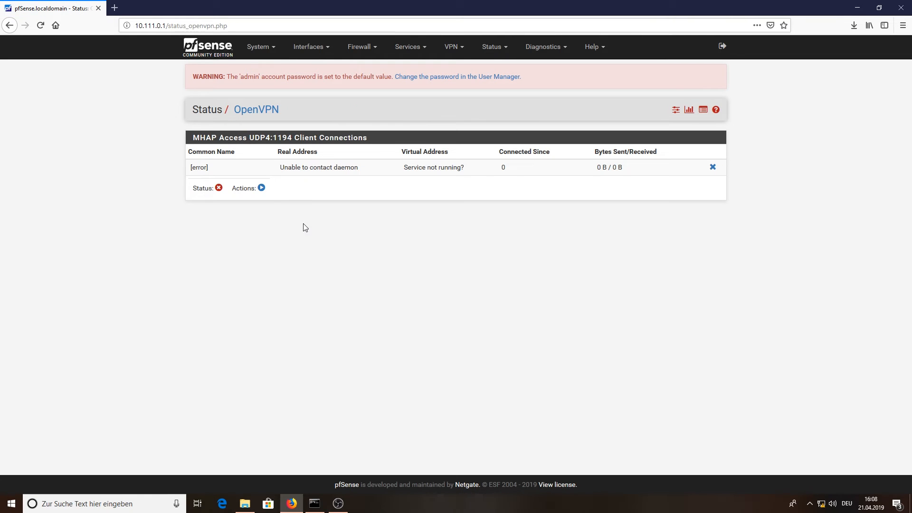
{"action": "left_click", "coordinate": [261, 189]}
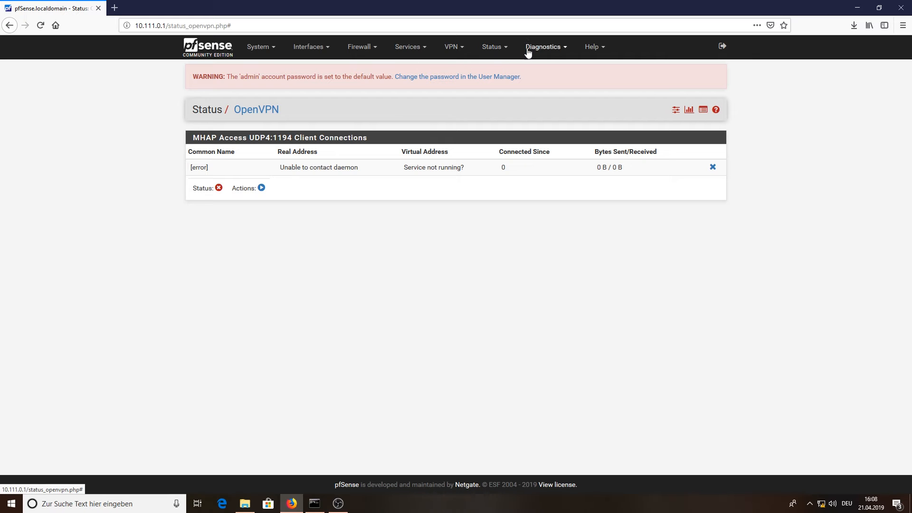
Step: Reboot the pfSense system and confirm the reboot
{"action": "left_click", "coordinate": [557, 51]}
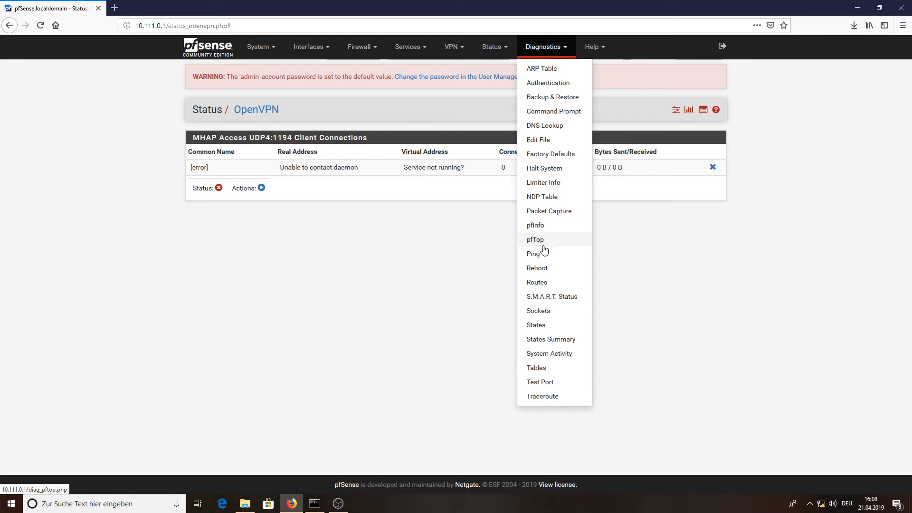
{"action": "left_click", "coordinate": [550, 275]}
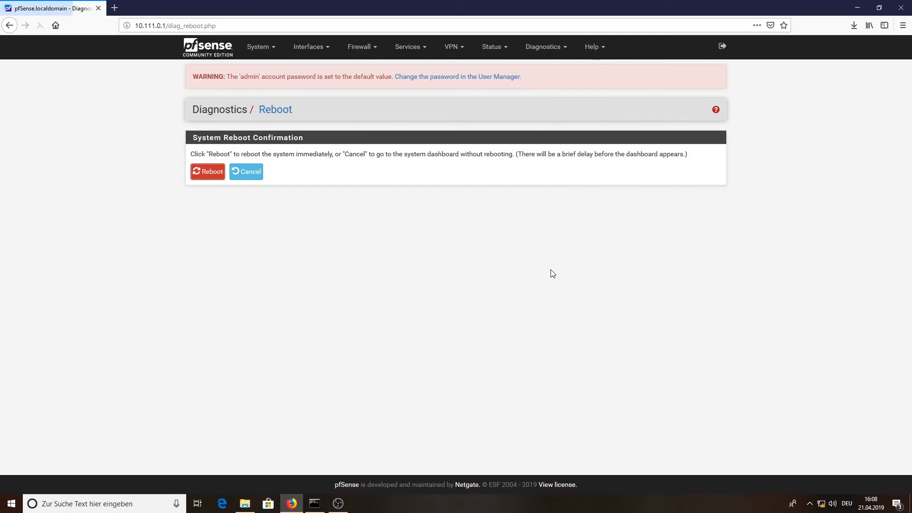
{"action": "left_click", "coordinate": [211, 174]}
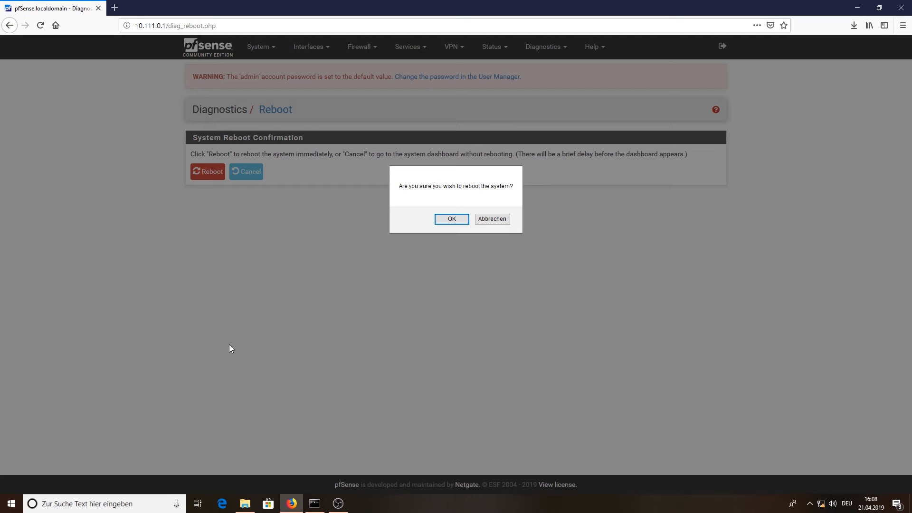
{"action": "left_click", "coordinate": [452, 219]}
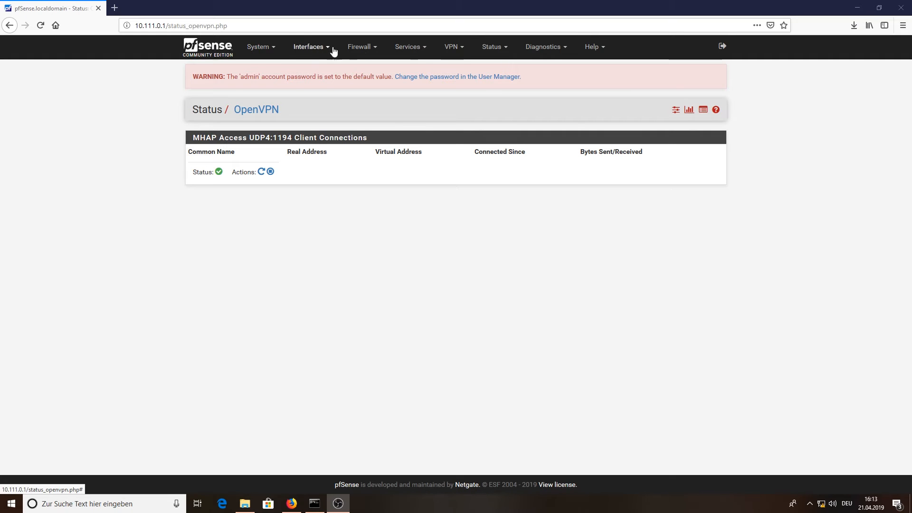
Step: Open the MHAP Access OpenVPN server configuration and review its general, cryptographic, tunnel and client settings
{"action": "left_click", "coordinate": [455, 47]}
{"action": "left_click", "coordinate": [456, 98]}
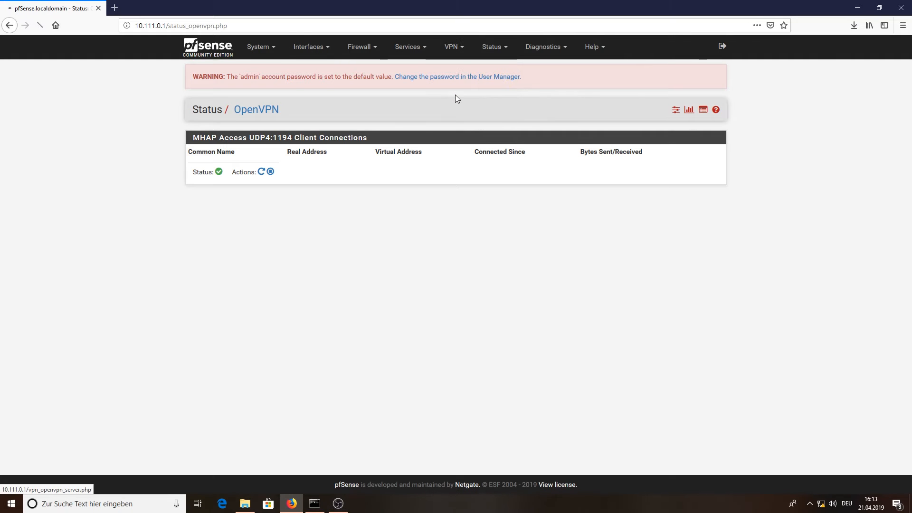
{"action": "double_click", "coordinate": [311, 209]}
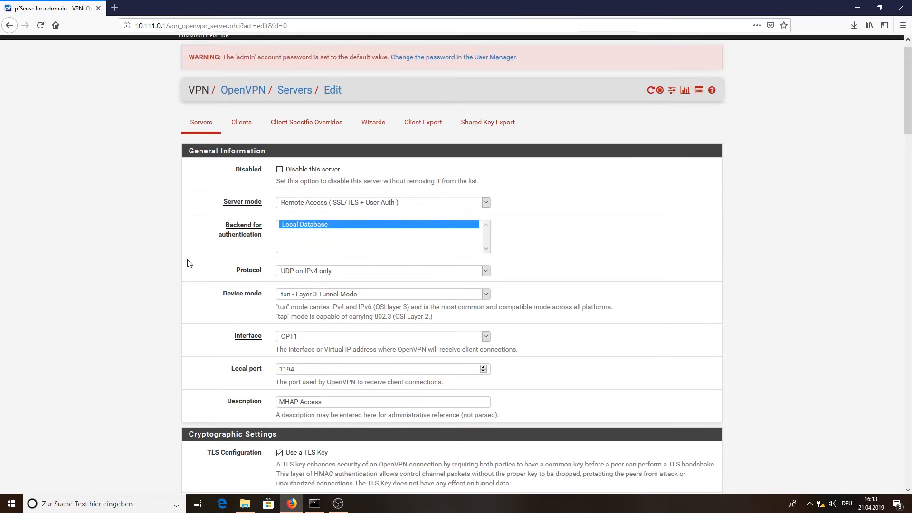
{"action": "scroll", "coordinate": [188, 262], "scroll_direction": "down", "scroll_amount": 15}
{"action": "scroll", "coordinate": [188, 264], "scroll_direction": "down", "scroll_amount": 4}
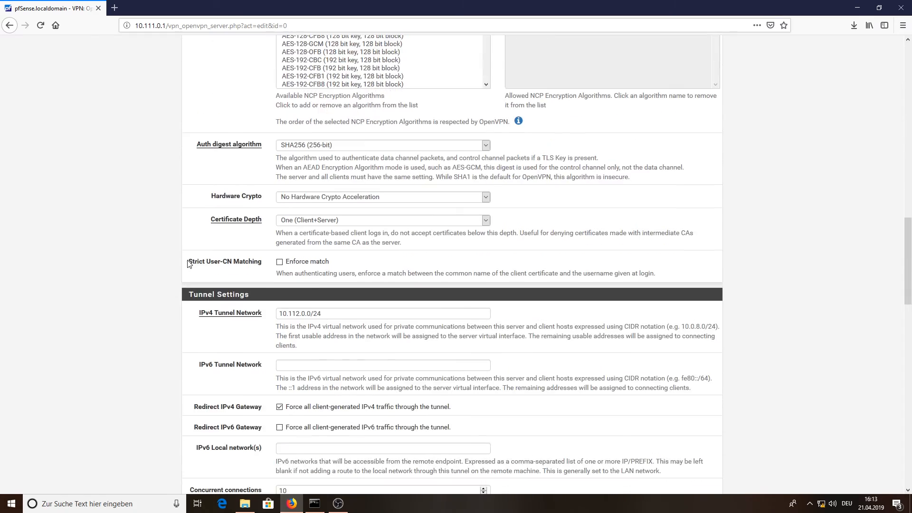
{"action": "scroll", "coordinate": [189, 264], "scroll_direction": "down", "scroll_amount": 1}
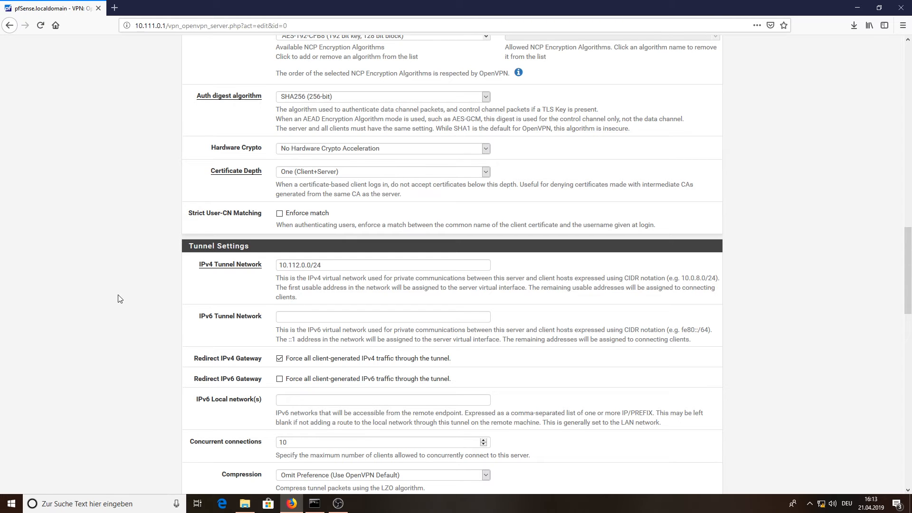
{"action": "scroll", "coordinate": [121, 300], "scroll_direction": "down", "scroll_amount": 2}
{"action": "scroll", "coordinate": [123, 303], "scroll_direction": "down", "scroll_amount": 14}
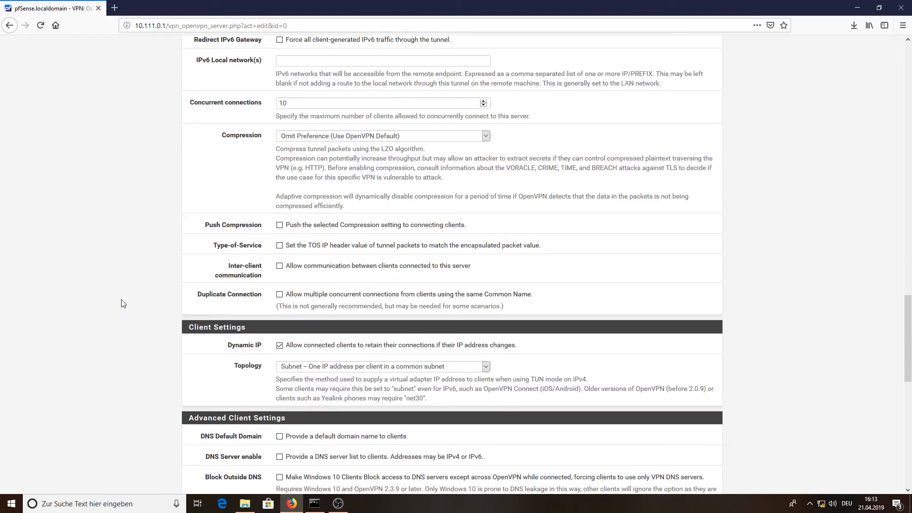
{"action": "scroll", "coordinate": [123, 303], "scroll_direction": "up", "scroll_amount": 7}
{"action": "scroll", "coordinate": [123, 303], "scroll_direction": "up", "scroll_amount": 15}
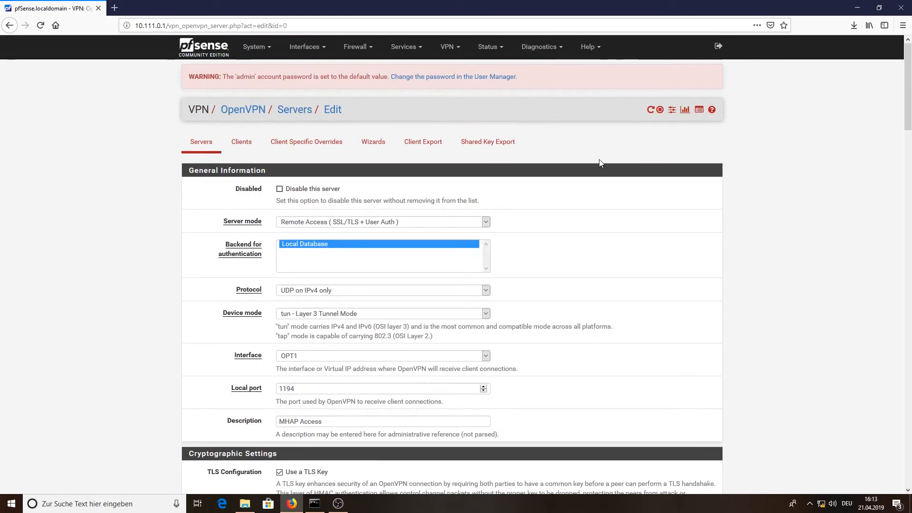
Step: Examine the system information, hardware crypto and interface details on the dashboard
{"action": "left_click", "coordinate": [210, 50]}
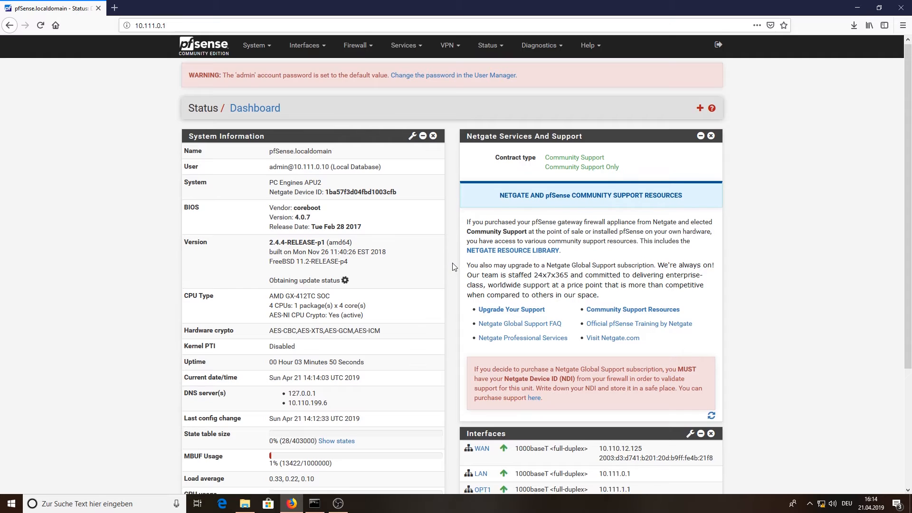
{"action": "scroll", "coordinate": [453, 267], "scroll_direction": "down", "scroll_amount": 3}
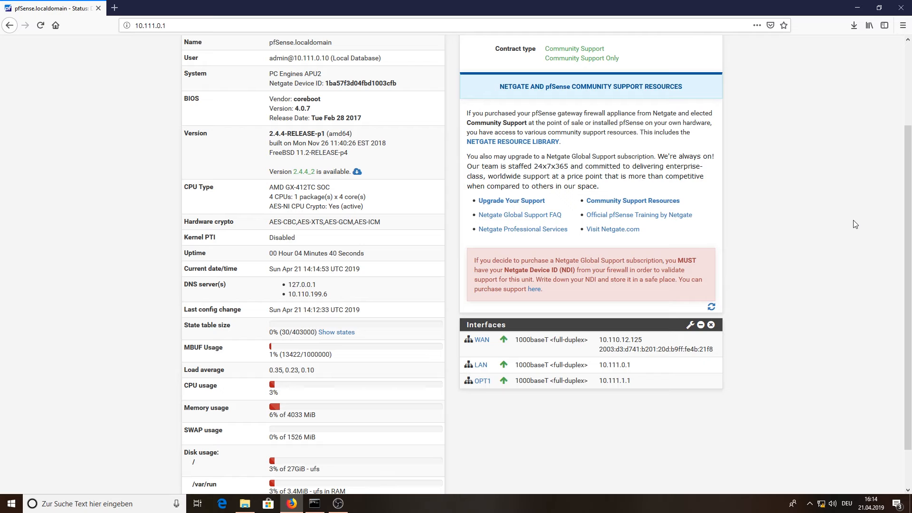
{"action": "scroll", "coordinate": [453, 323], "scroll_direction": "down", "scroll_amount": 1}
{"action": "scroll", "coordinate": [453, 341], "scroll_direction": "up", "scroll_amount": 3}
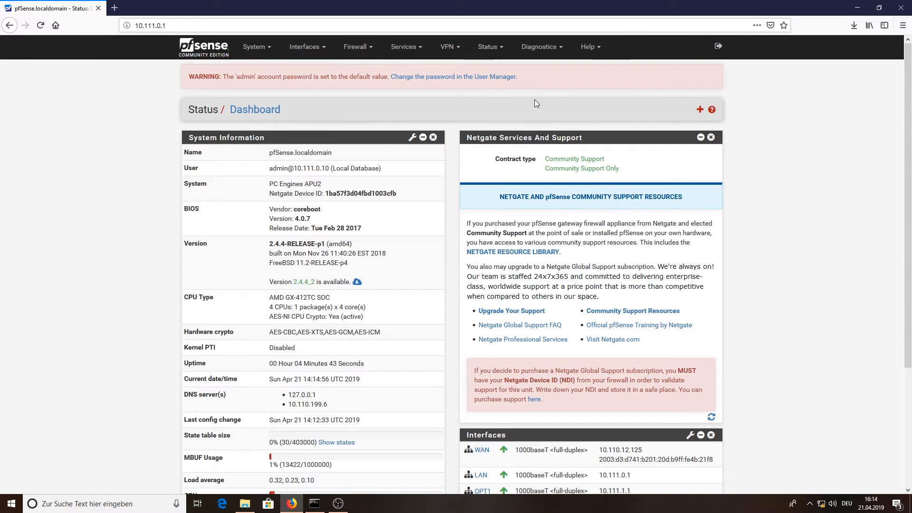
Step: Open the OpenVPN Client Export Utility for the MHAP Access server and check the export options and OpenVPN Clients list
{"action": "left_click", "coordinate": [455, 48]}
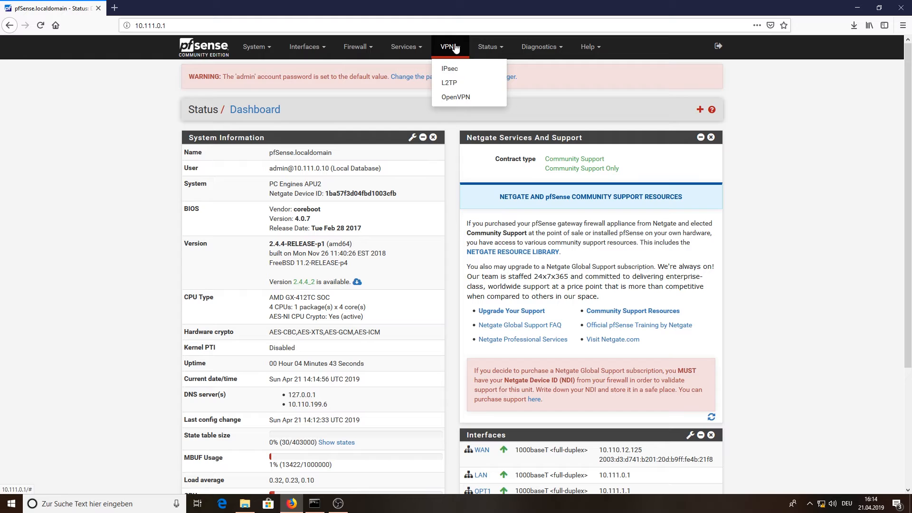
{"action": "left_click", "coordinate": [460, 98]}
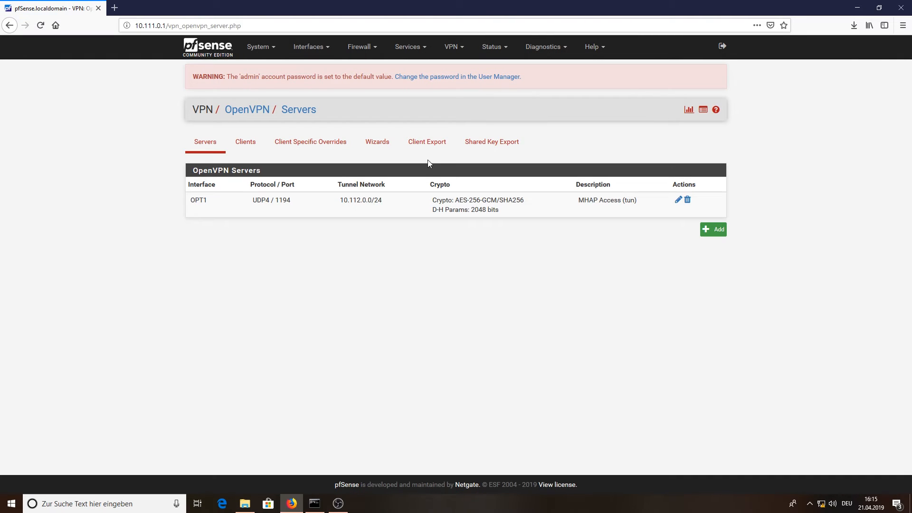
{"action": "left_click", "coordinate": [428, 143]}
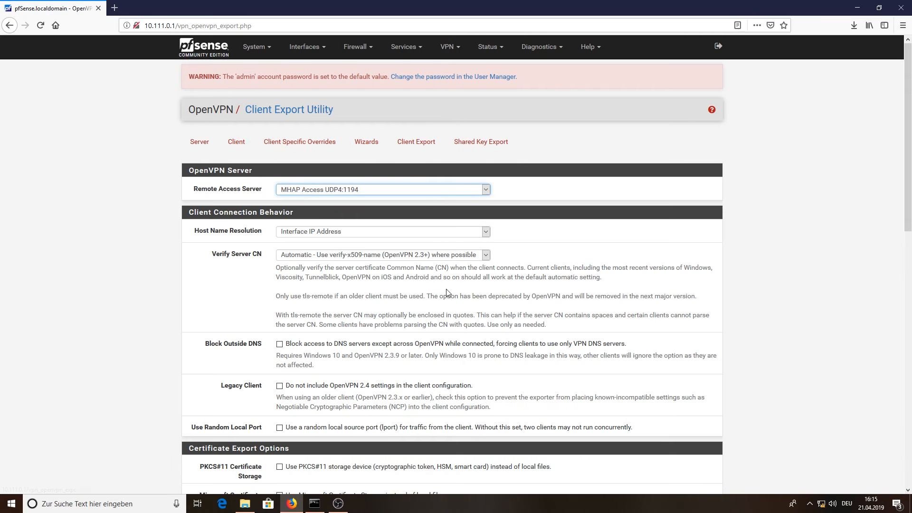
{"action": "scroll", "coordinate": [447, 293], "scroll_direction": "down", "scroll_amount": 1}
{"action": "scroll", "coordinate": [449, 289], "scroll_direction": "down", "scroll_amount": 12}
{"action": "scroll", "coordinate": [453, 281], "scroll_direction": "up", "scroll_amount": 3}
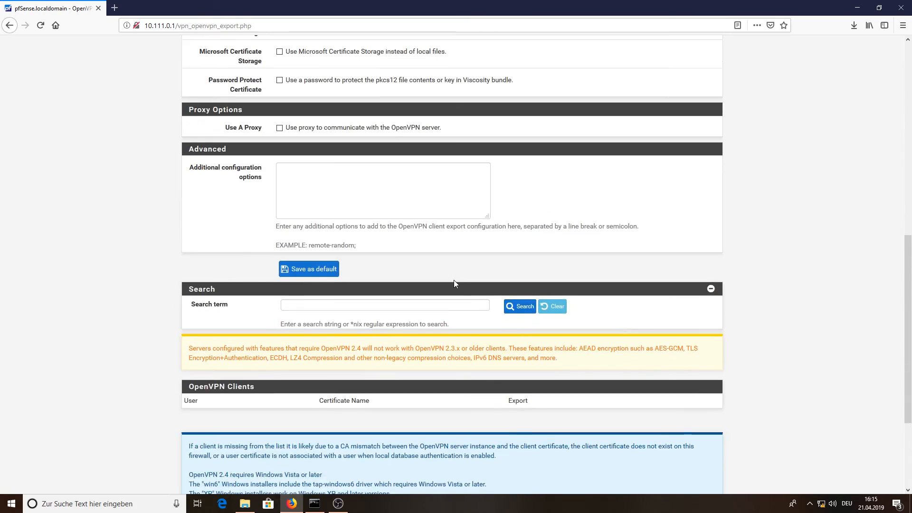
{"action": "scroll", "coordinate": [427, 295], "scroll_direction": "down", "scroll_amount": 3}
{"action": "scroll", "coordinate": [453, 303], "scroll_direction": "up", "scroll_amount": 12}
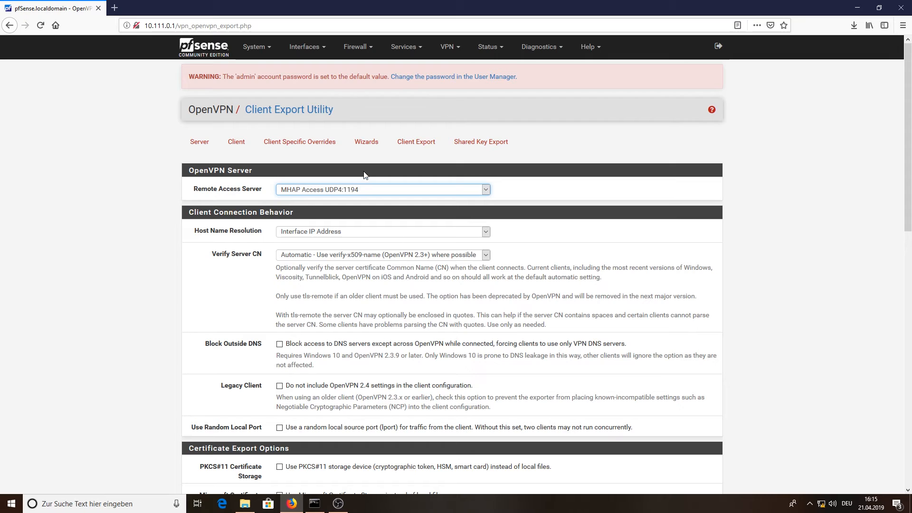
Step: Open the admin account in the User Manager for editing and start adding a user certificate to it
{"action": "left_click", "coordinate": [264, 50]}
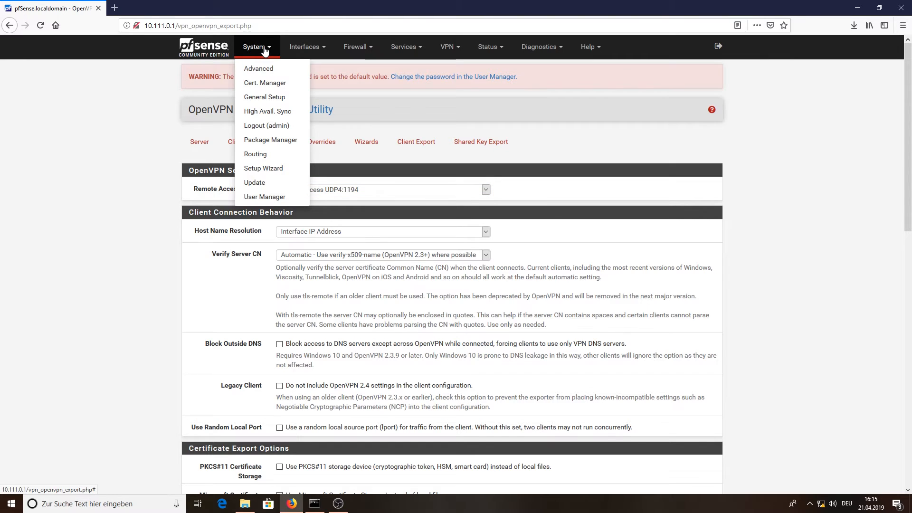
{"action": "left_click", "coordinate": [281, 196]}
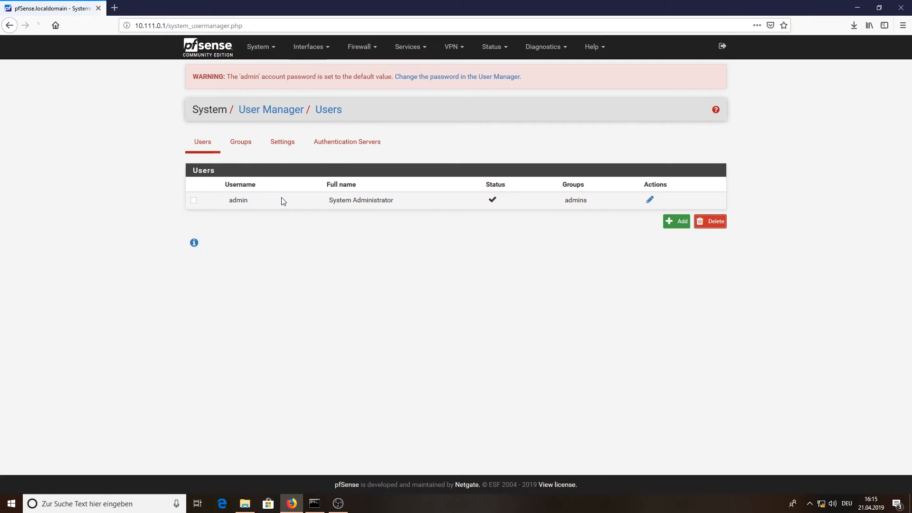
{"action": "left_click", "coordinate": [650, 200]}
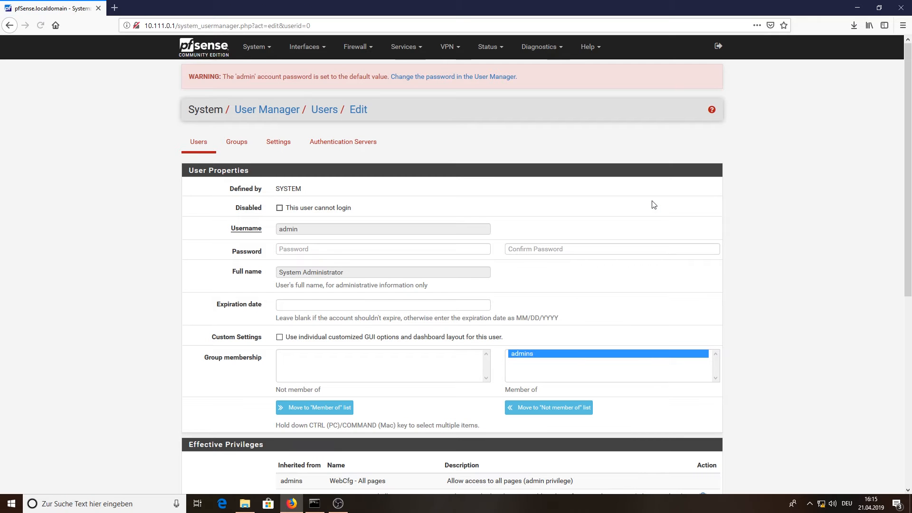
{"action": "scroll", "coordinate": [652, 204], "scroll_direction": "down", "scroll_amount": 7}
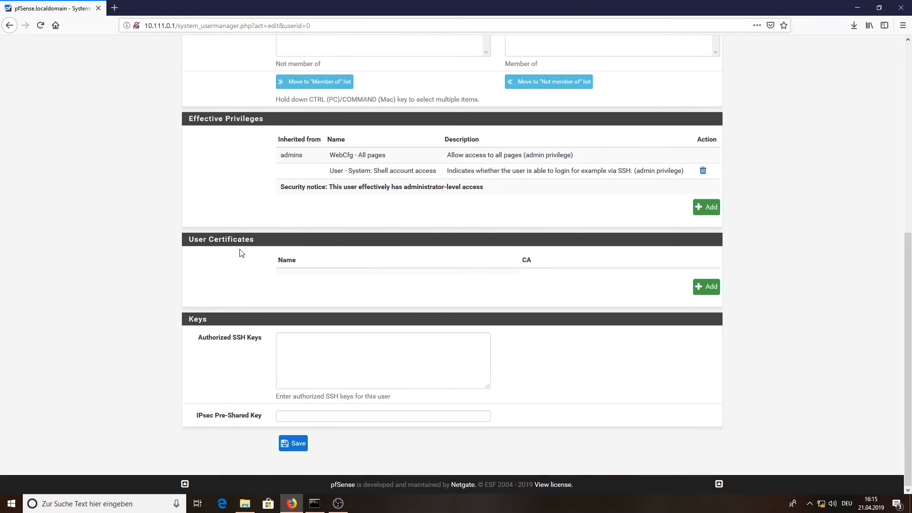
{"action": "left_click", "coordinate": [712, 288]}
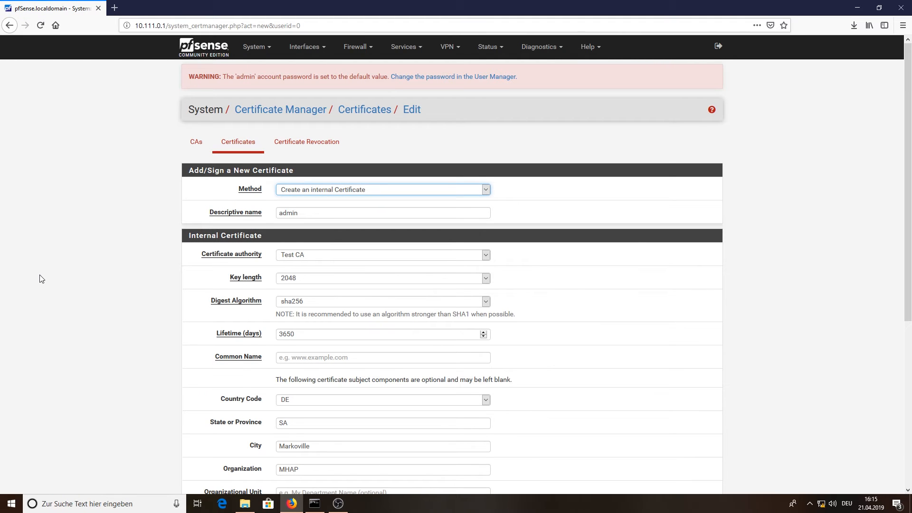
Step: Review the admin user's internal certificate form and try to save it with the common name left blank
{"action": "scroll", "coordinate": [42, 279], "scroll_direction": "down", "scroll_amount": 1}
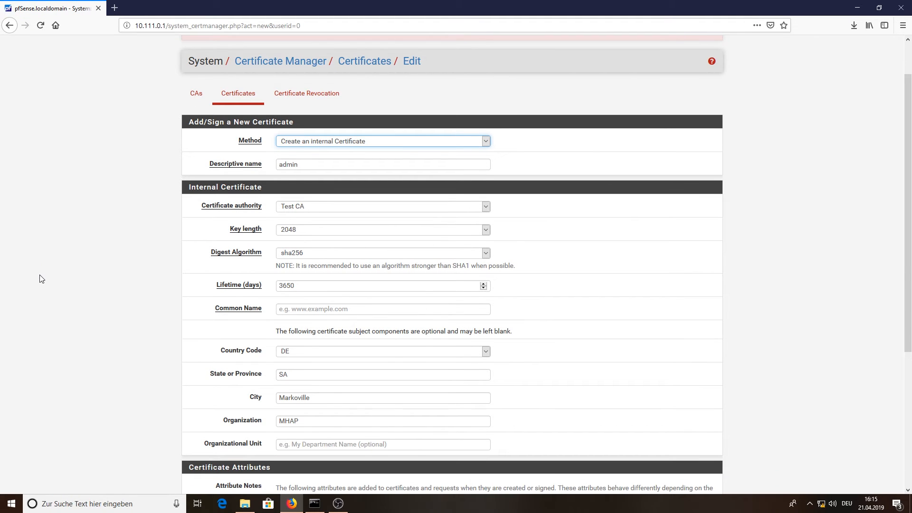
{"action": "scroll", "coordinate": [93, 273], "scroll_direction": "down", "scroll_amount": 1}
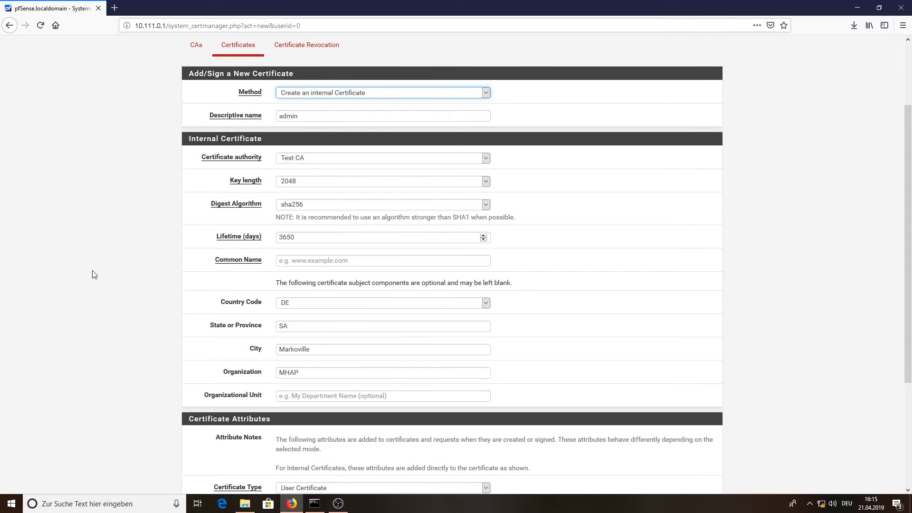
{"action": "scroll", "coordinate": [94, 274], "scroll_direction": "down", "scroll_amount": 1}
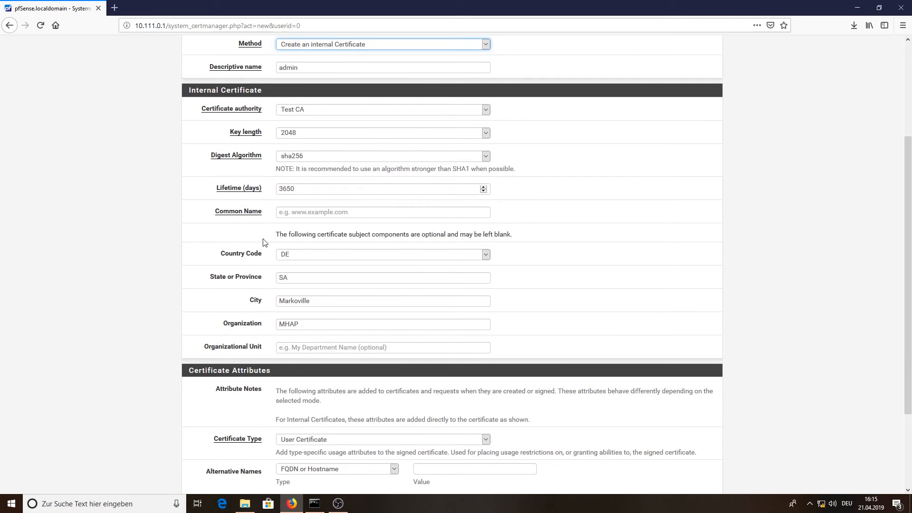
{"action": "left_click", "coordinate": [302, 214]}
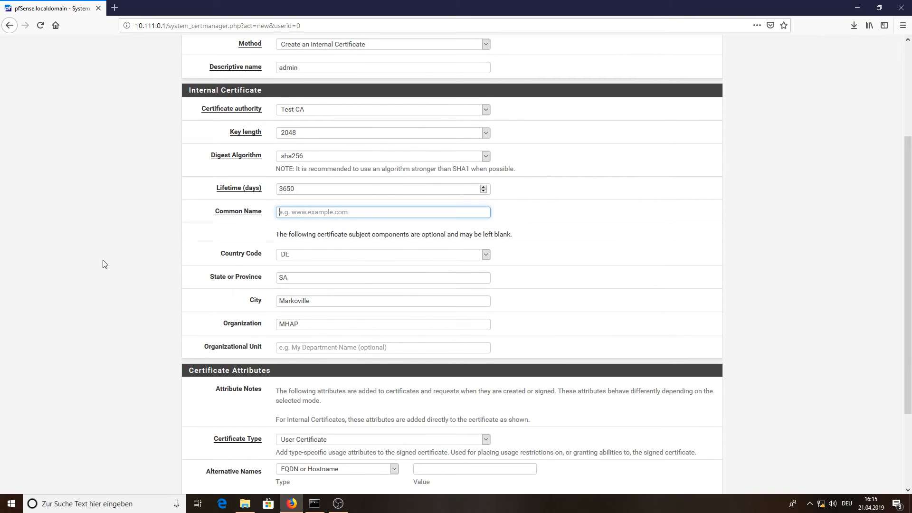
{"action": "scroll", "coordinate": [106, 264], "scroll_direction": "down", "scroll_amount": 1}
{"action": "scroll", "coordinate": [107, 264], "scroll_direction": "down", "scroll_amount": 1}
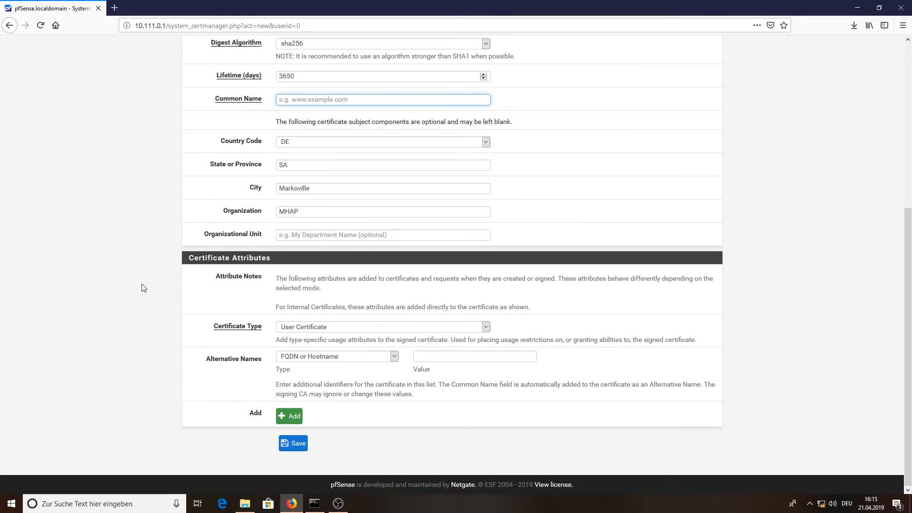
{"action": "left_click", "coordinate": [290, 441]}
Step: Set the internal certificate's common name to admin and save the user certificate issued by Test CA
{"action": "scroll", "coordinate": [99, 348], "scroll_direction": "down", "scroll_amount": 5}
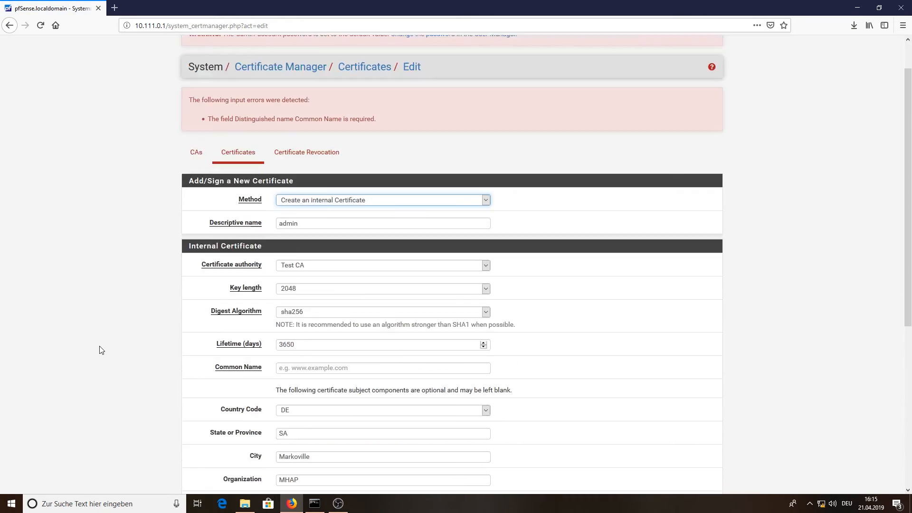
{"action": "left_click", "coordinate": [303, 170]}
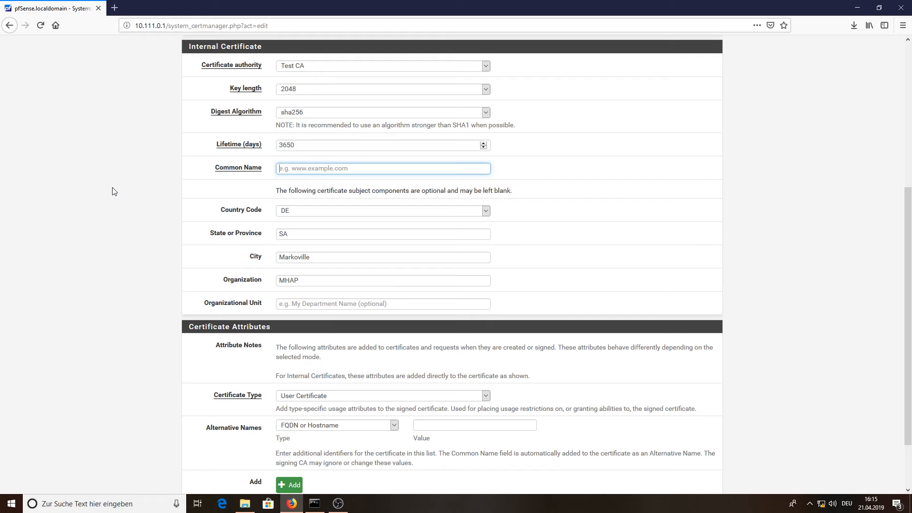
{"action": "type", "text": "admin"}
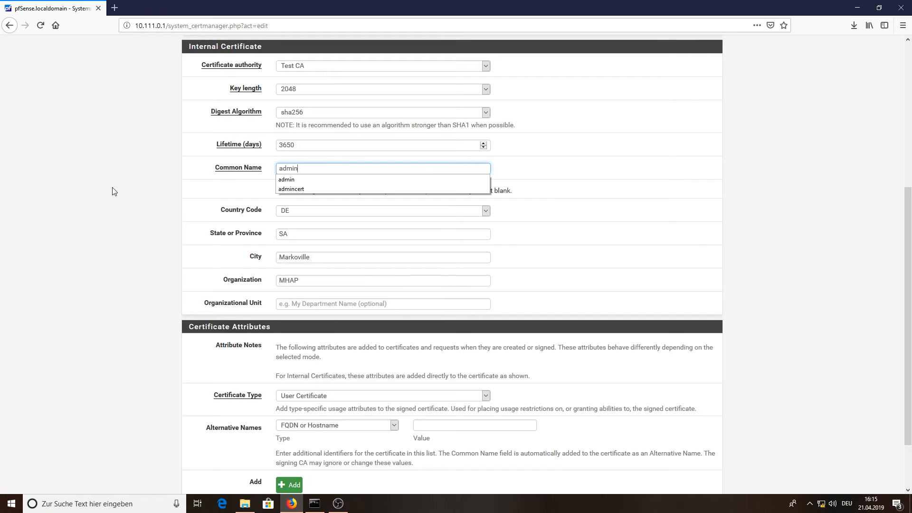
{"action": "left_click", "coordinate": [74, 195]}
{"action": "scroll", "coordinate": [218, 312], "scroll_direction": "down", "scroll_amount": 2}
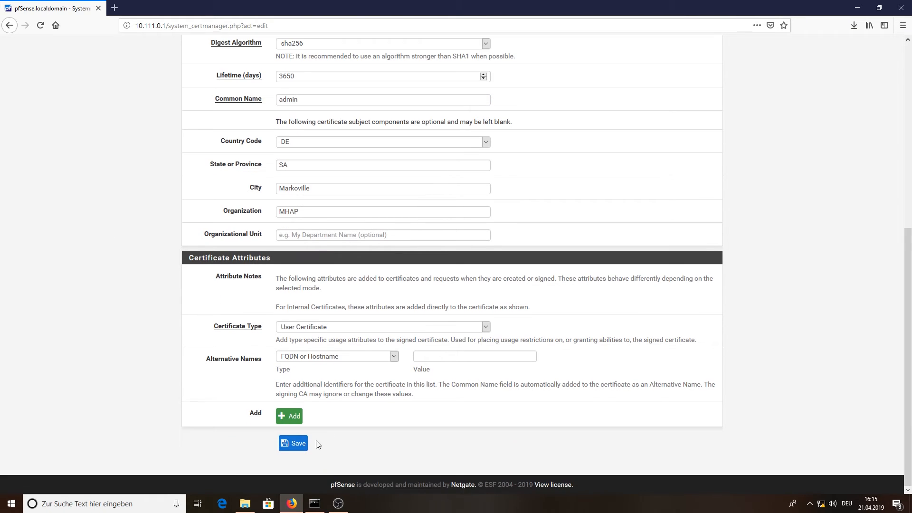
{"action": "left_click", "coordinate": [294, 444]}
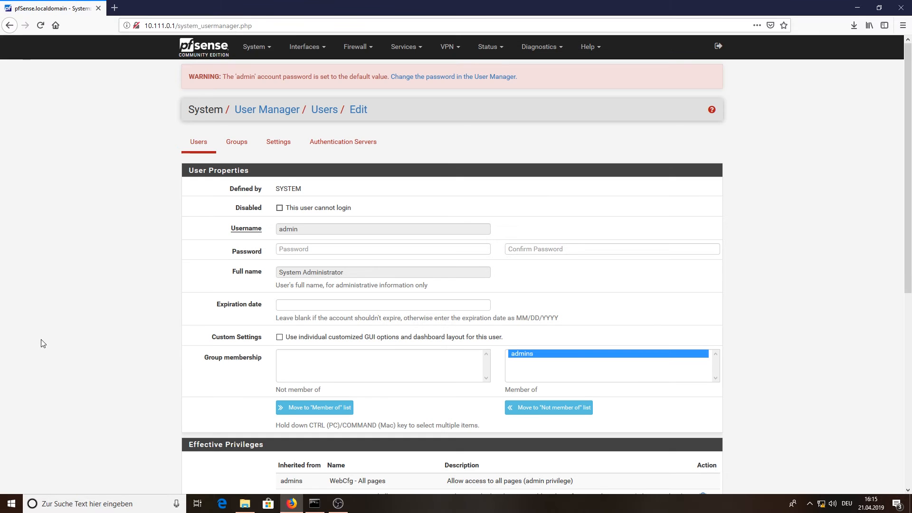
Step: Check the list of user certificates assigned to the admin account
{"action": "scroll", "coordinate": [42, 342], "scroll_direction": "down", "scroll_amount": 7}
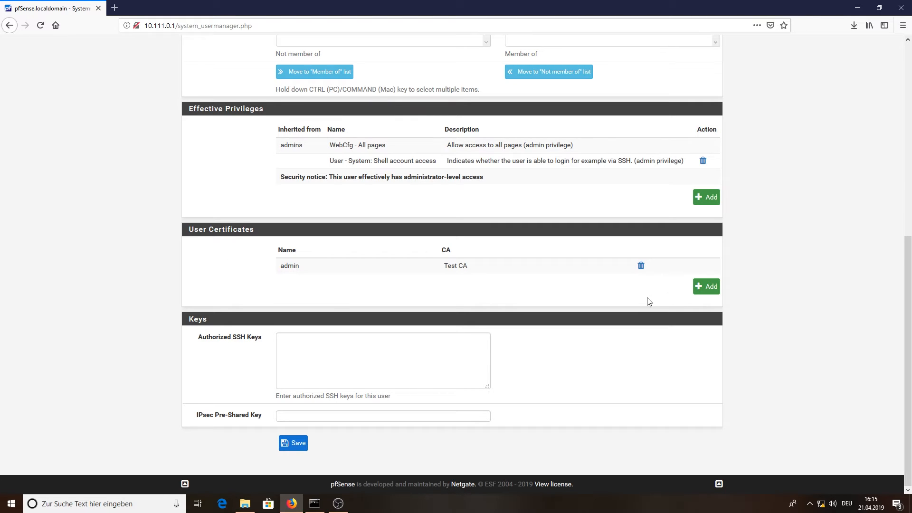
{"action": "left_click", "coordinate": [640, 265]}
{"action": "left_click", "coordinate": [489, 47]}
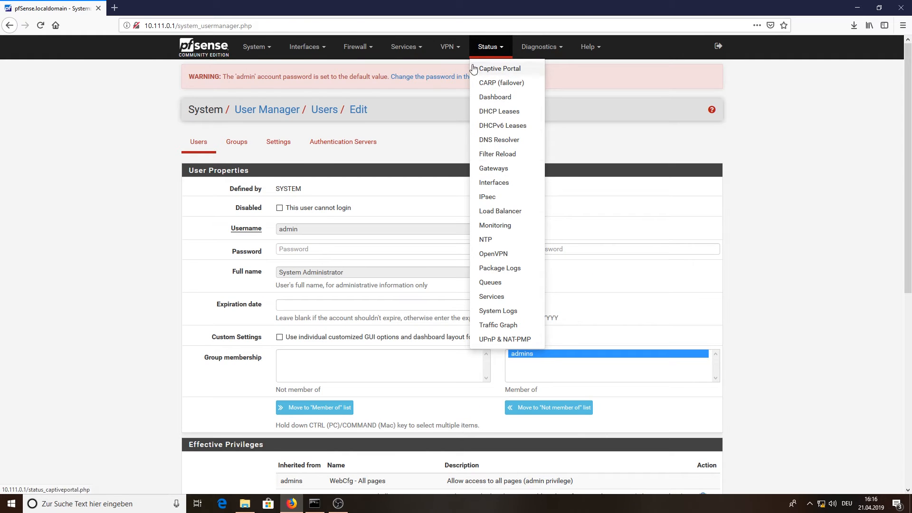
Step: Open the OpenVPN client export utility and review the export settings and the client packages offered for the admin user
{"action": "left_click", "coordinate": [447, 46]}
{"action": "left_click", "coordinate": [449, 93]}
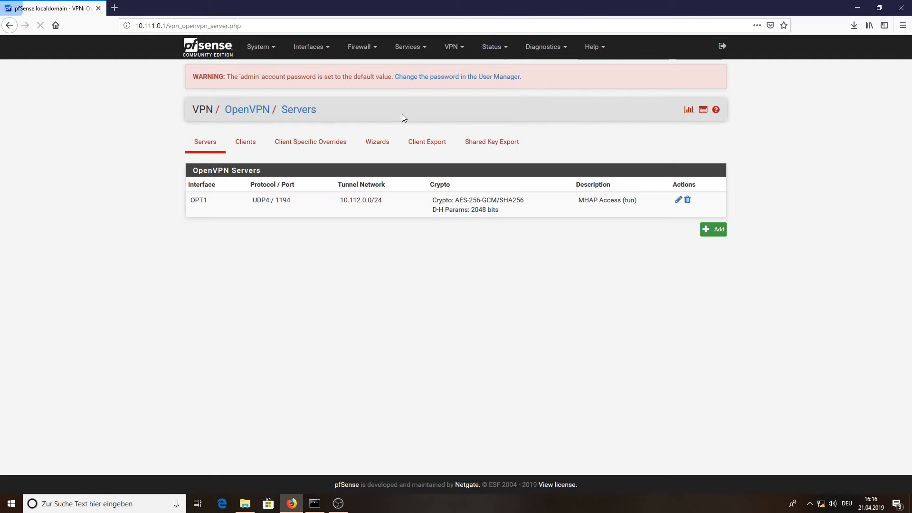
{"action": "left_click", "coordinate": [427, 141]}
{"action": "scroll", "coordinate": [452, 258], "scroll_direction": "down", "scroll_amount": 6}
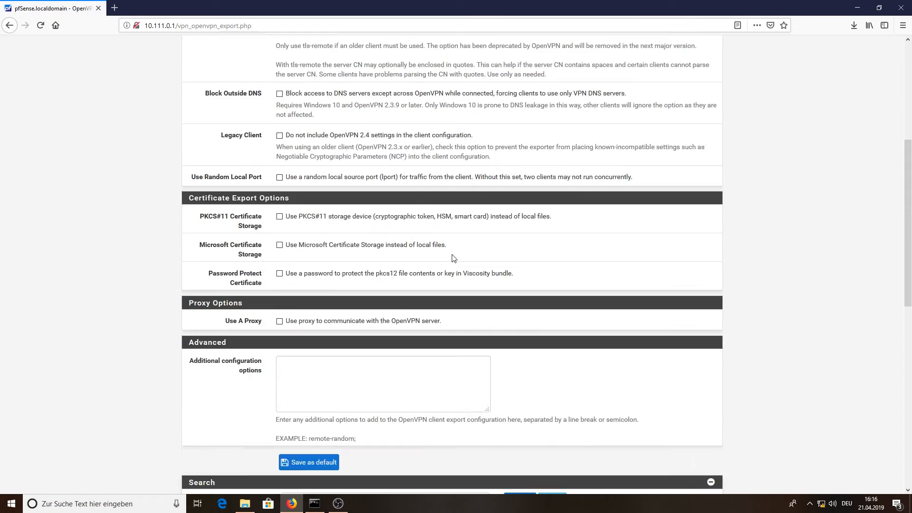
{"action": "scroll", "coordinate": [452, 258], "scroll_direction": "down", "scroll_amount": 5}
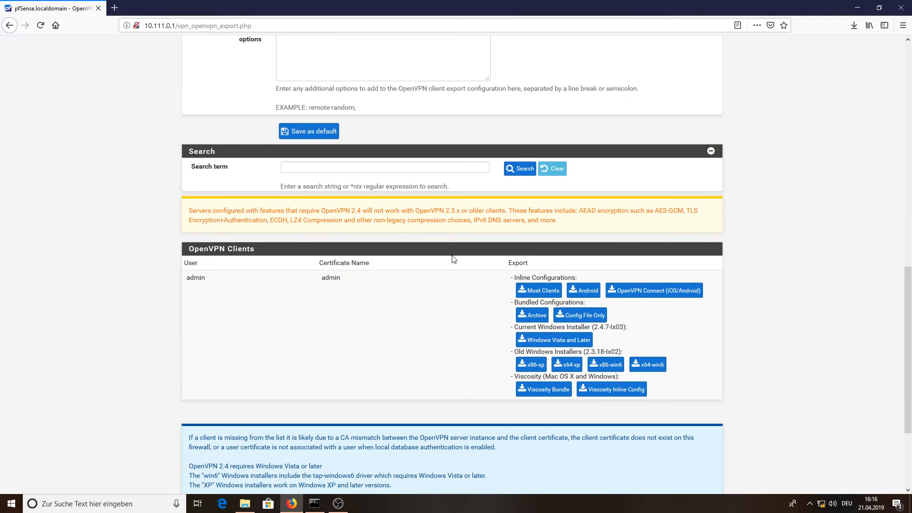
{"action": "scroll", "coordinate": [452, 258], "scroll_direction": "down", "scroll_amount": 3}
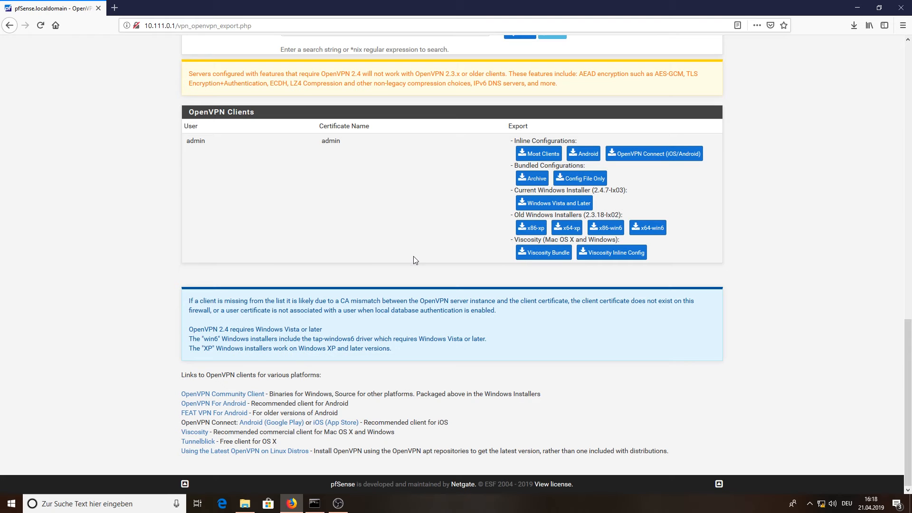
{"action": "scroll", "coordinate": [413, 256], "scroll_direction": "up", "scroll_amount": 6}
{"action": "scroll", "coordinate": [413, 261], "scroll_direction": "up", "scroll_amount": 7}
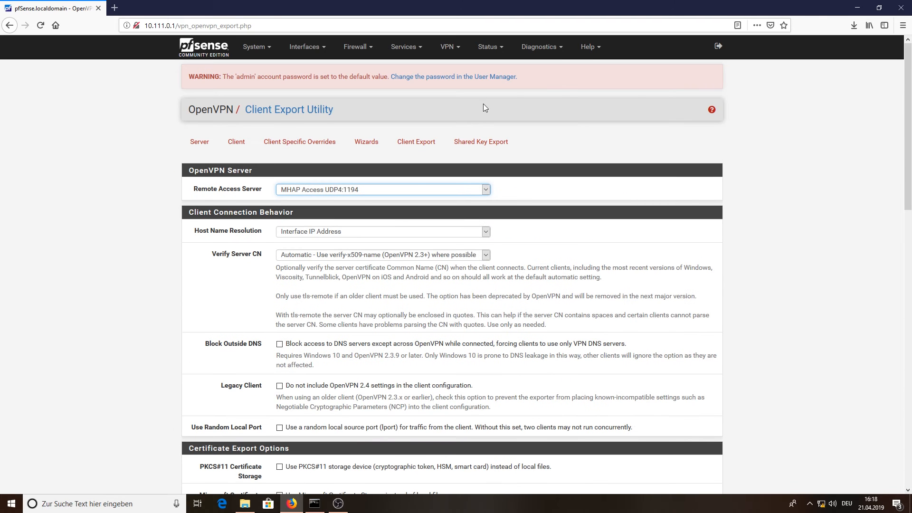
Step: Open the OpenVPN status page to check the client connected to the MHAP Access server and its virtual address
{"action": "left_click", "coordinate": [455, 47]}
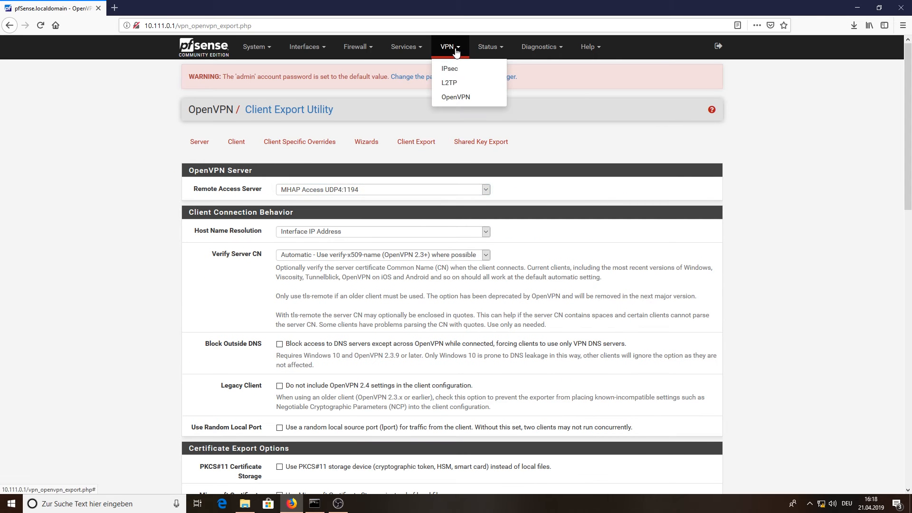
{"action": "left_click", "coordinate": [489, 47]}
{"action": "left_click", "coordinate": [493, 253]}
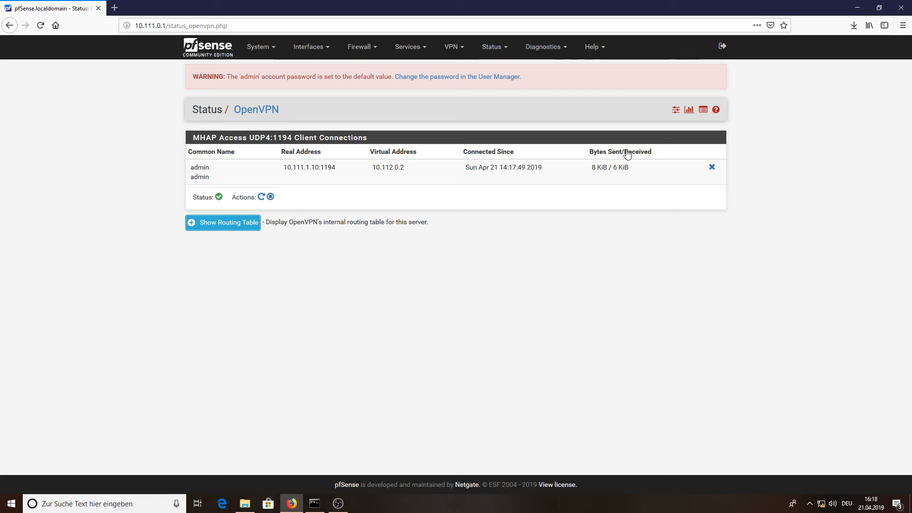
Step: Switch to the command prompt, ping the VPN client's virtual address 10.112.0.2, and abort the ping
{"action": "left_click", "coordinate": [316, 503]}
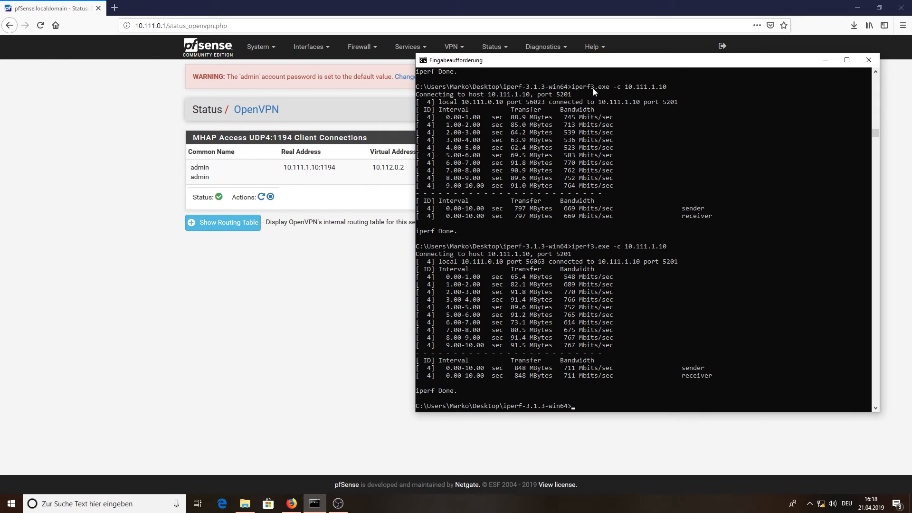
{"action": "left_click_drag", "start_coordinate": [582, 63], "coordinate": [603, 115]}
{"action": "type", "text": "ping "}
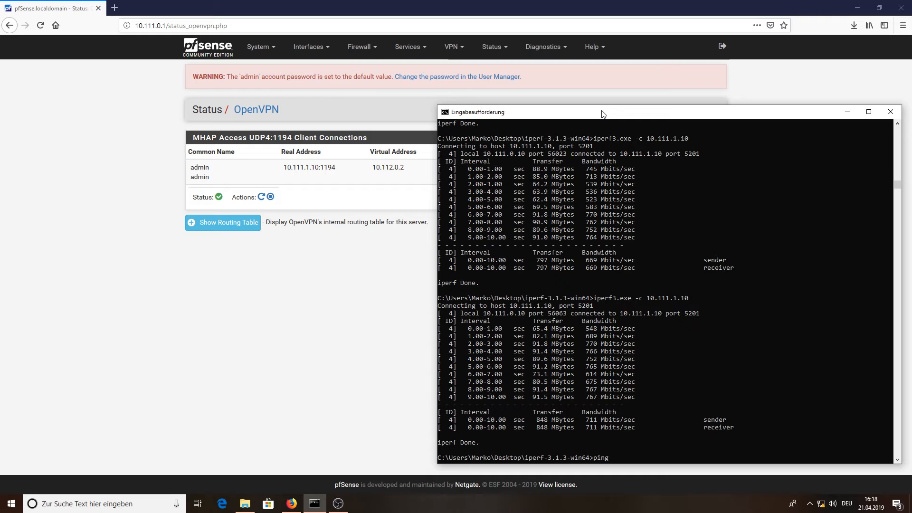
{"action": "type", "text": "10.112.0.2"}
{"action": "key", "text": "Return"}
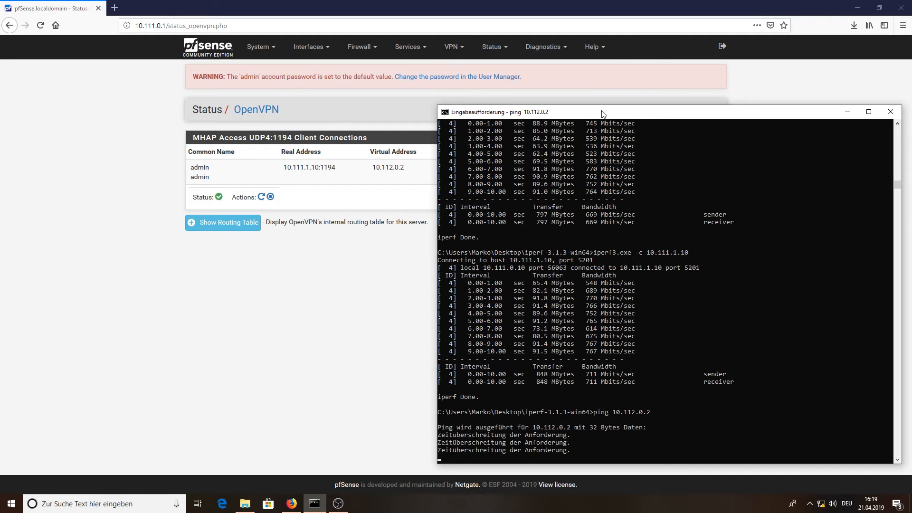
{"action": "key", "text": "ctrl+c"}
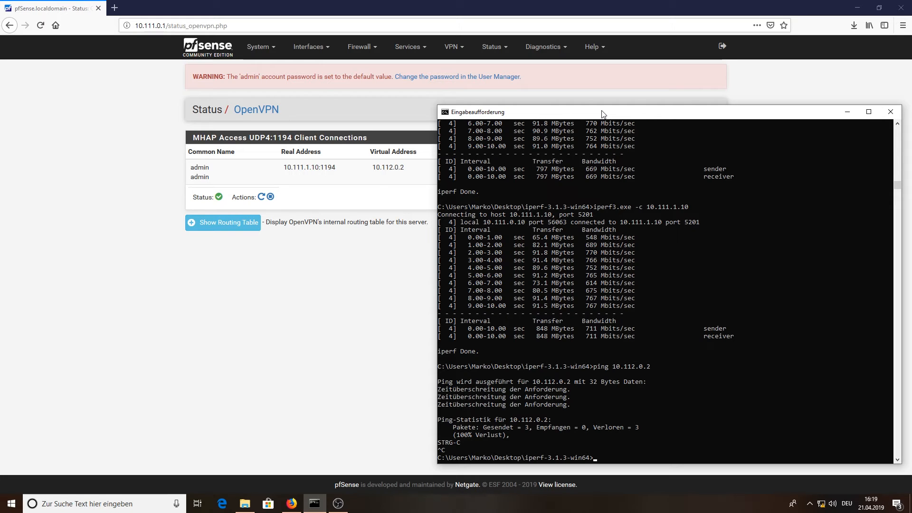
Step: Return to pfSense in the browser and start a new pass rule above the existing LAN firewall rule, with protocol ICMP
{"action": "left_click", "coordinate": [320, 297]}
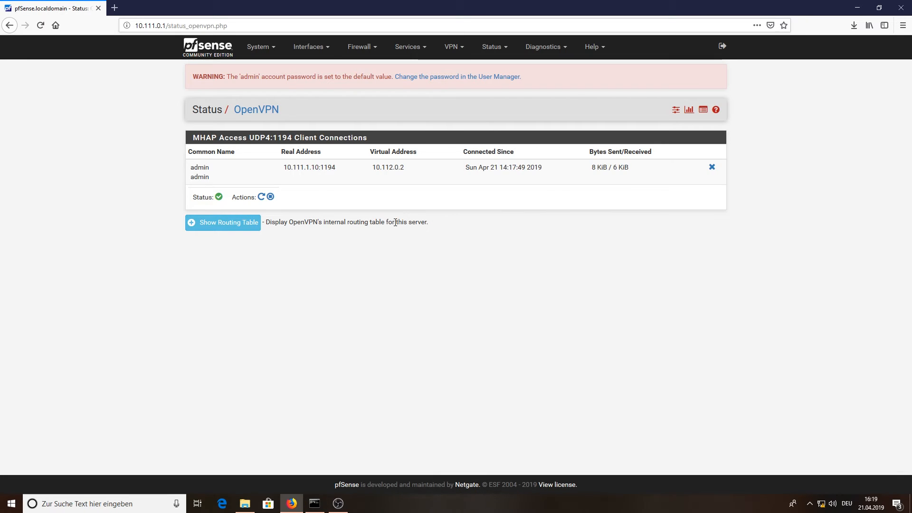
{"action": "left_click", "coordinate": [360, 54]}
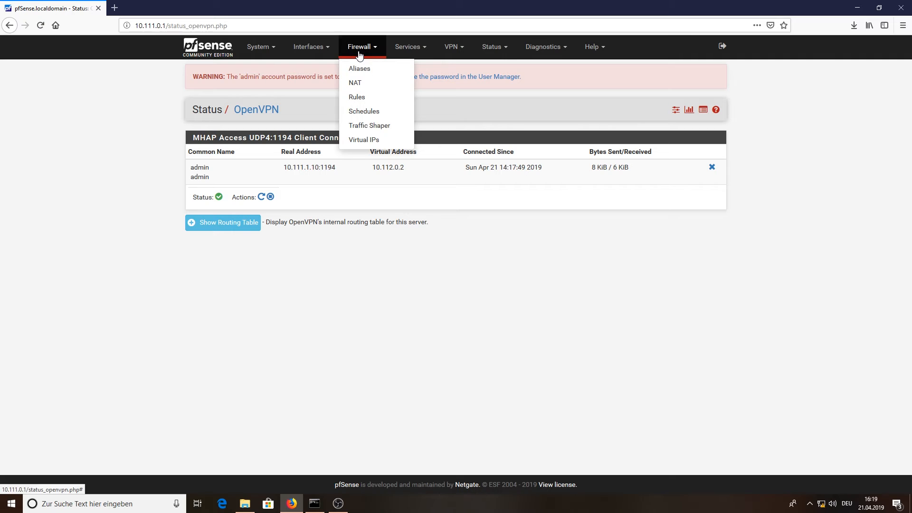
{"action": "left_click", "coordinate": [357, 96]}
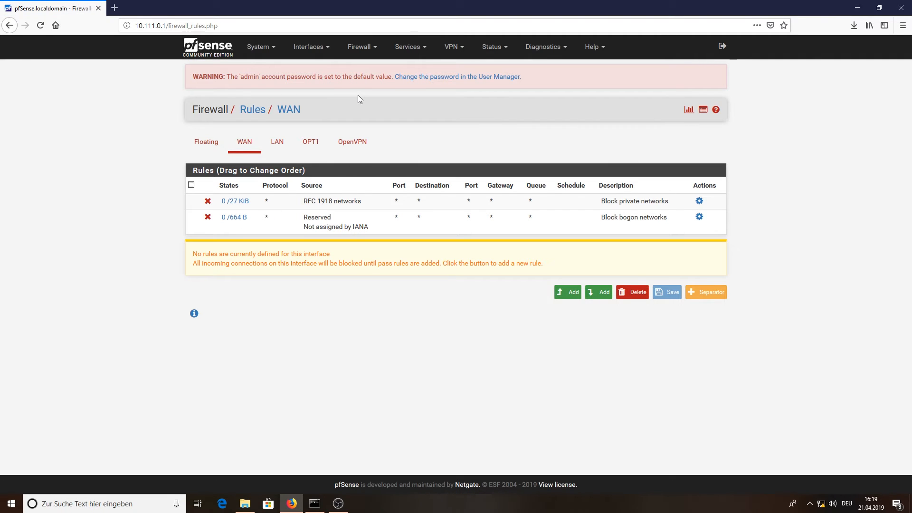
{"action": "left_click", "coordinate": [280, 145]}
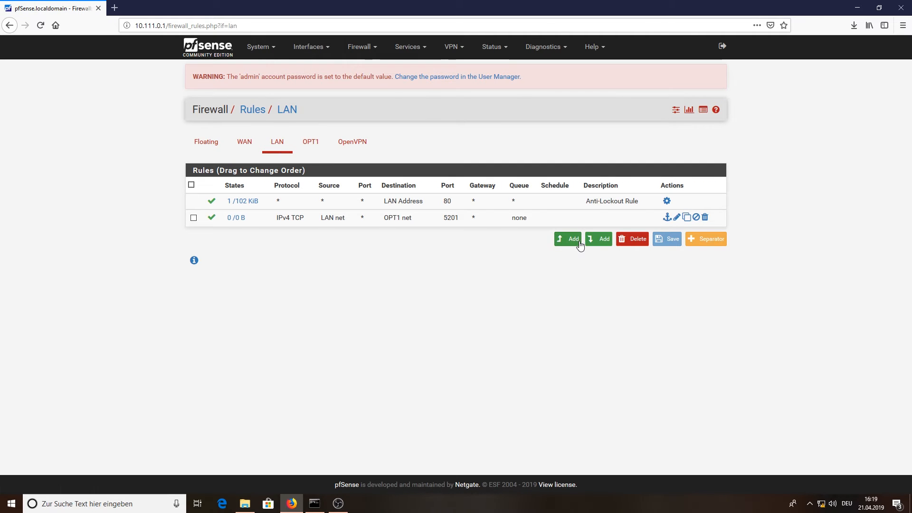
{"action": "left_click", "coordinate": [578, 244]}
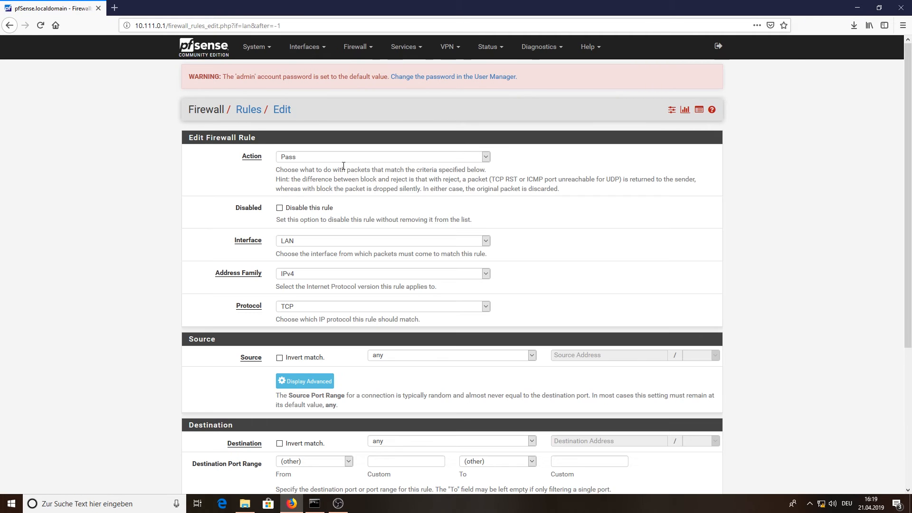
{"action": "scroll", "coordinate": [180, 228], "scroll_direction": "down", "scroll_amount": 2}
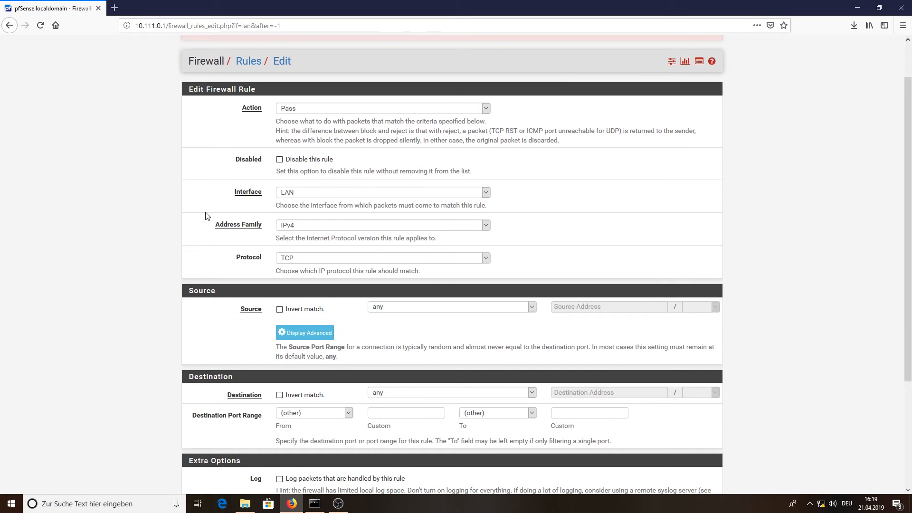
{"action": "left_click", "coordinate": [304, 258]}
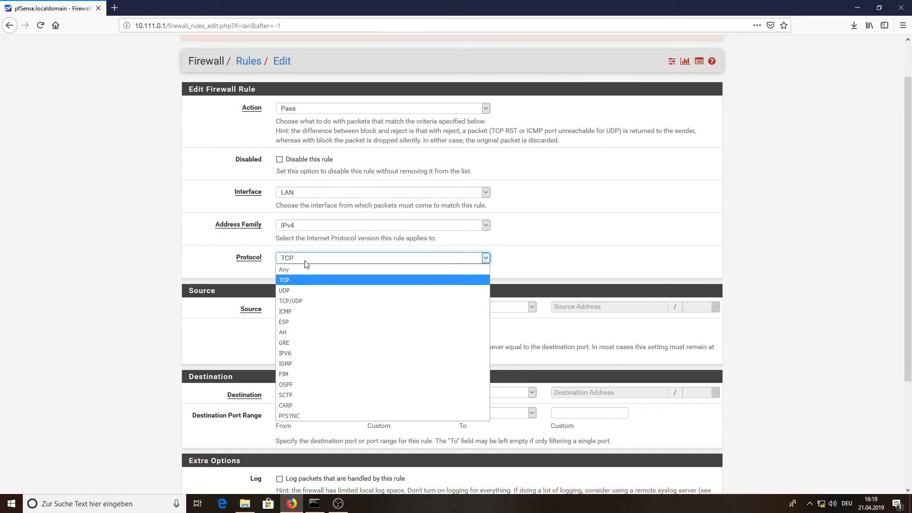
{"action": "left_click", "coordinate": [297, 309]}
{"action": "scroll", "coordinate": [203, 298], "scroll_direction": "down", "scroll_amount": 4}
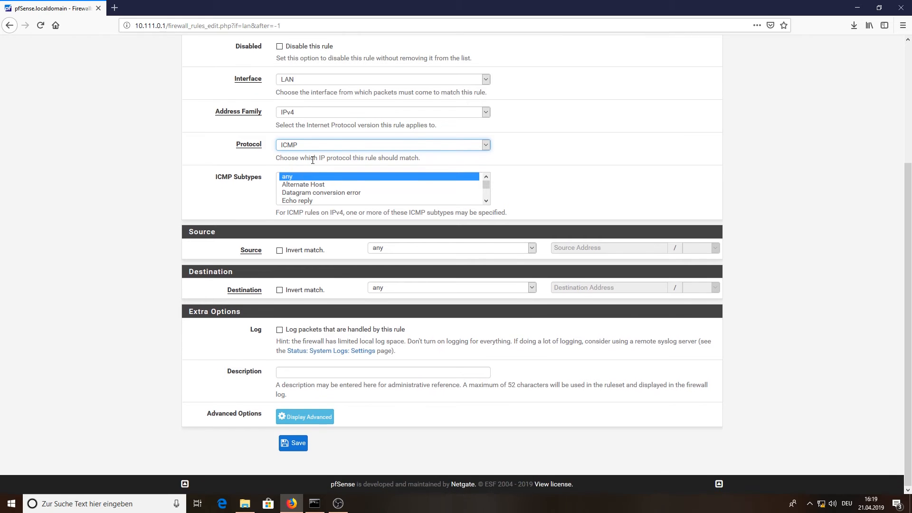
Step: Set the ICMP rule's source to LAN net and destination to any, save the rule, and apply the firewall changes
{"action": "left_click", "coordinate": [415, 248]}
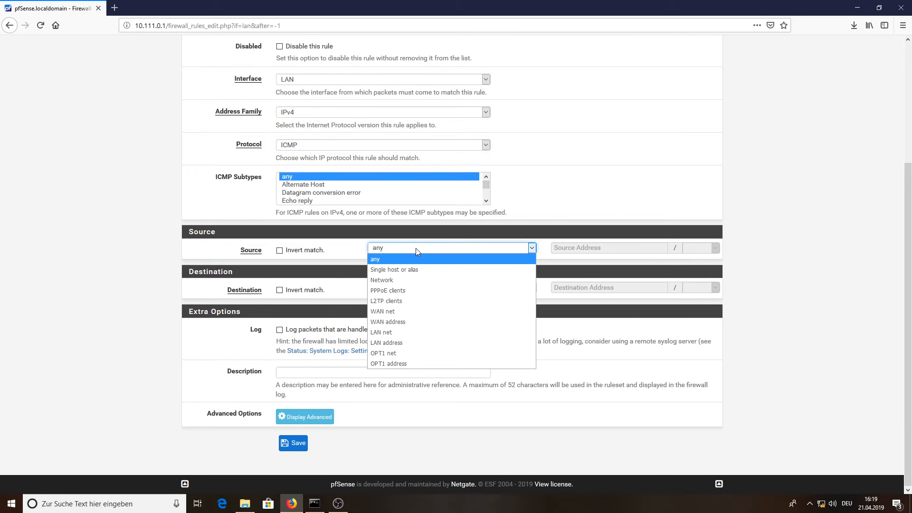
{"action": "left_click", "coordinate": [404, 333]}
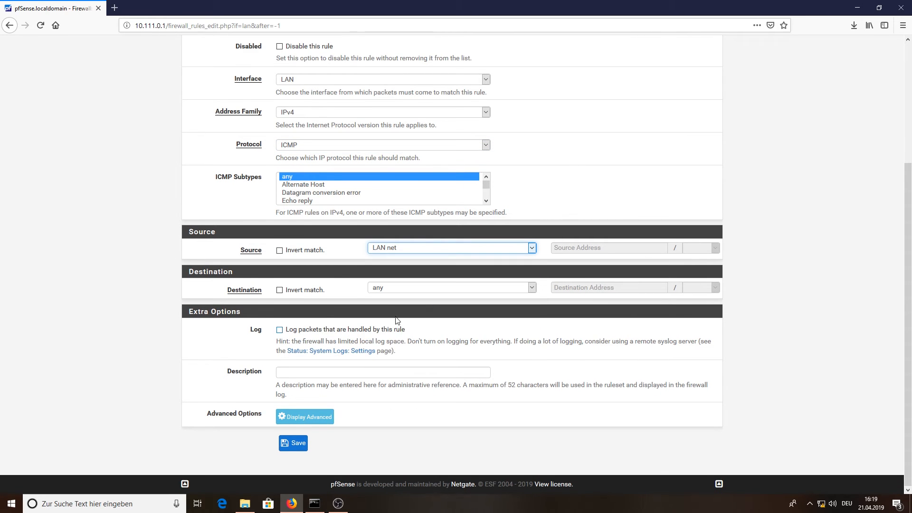
{"action": "left_click", "coordinate": [402, 289]}
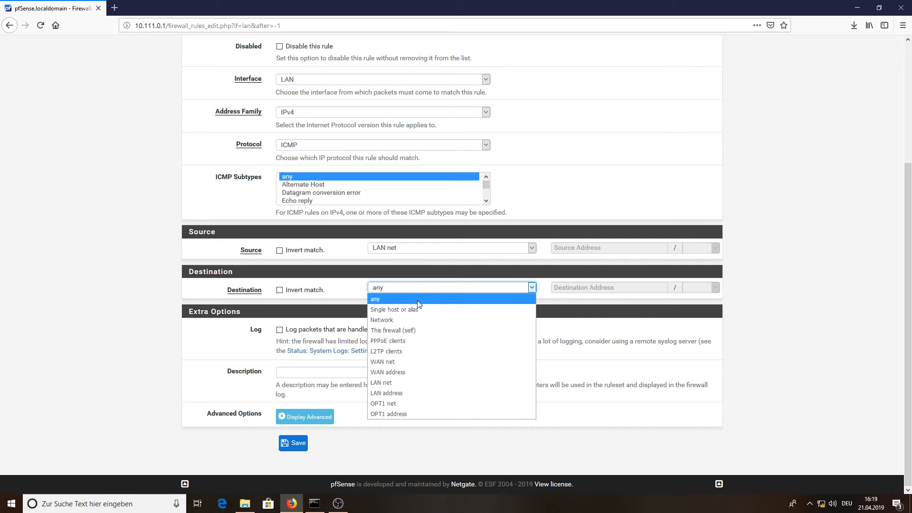
{"action": "left_click", "coordinate": [417, 301]}
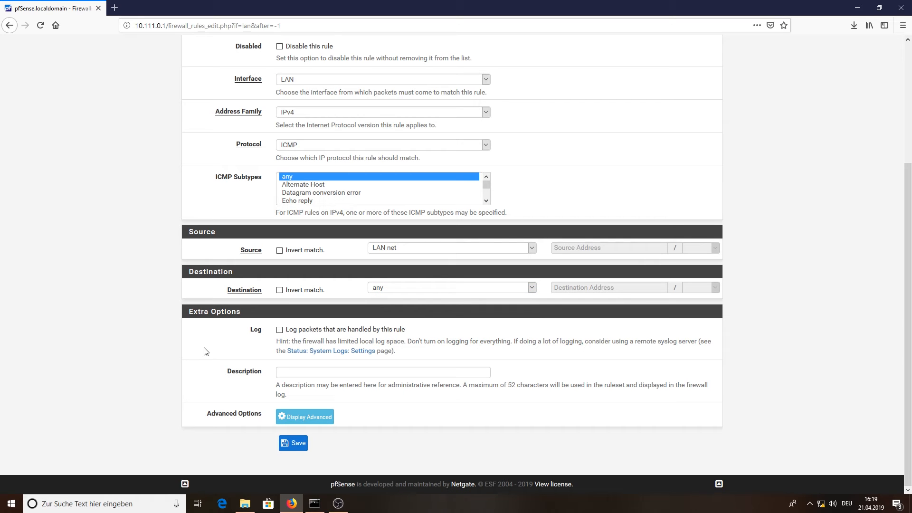
{"action": "left_click", "coordinate": [303, 448]}
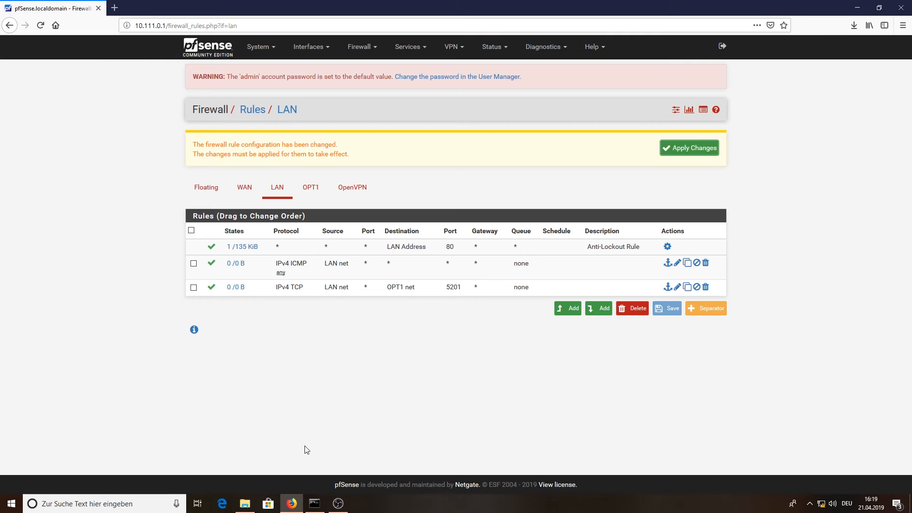
{"action": "left_click", "coordinate": [694, 152]}
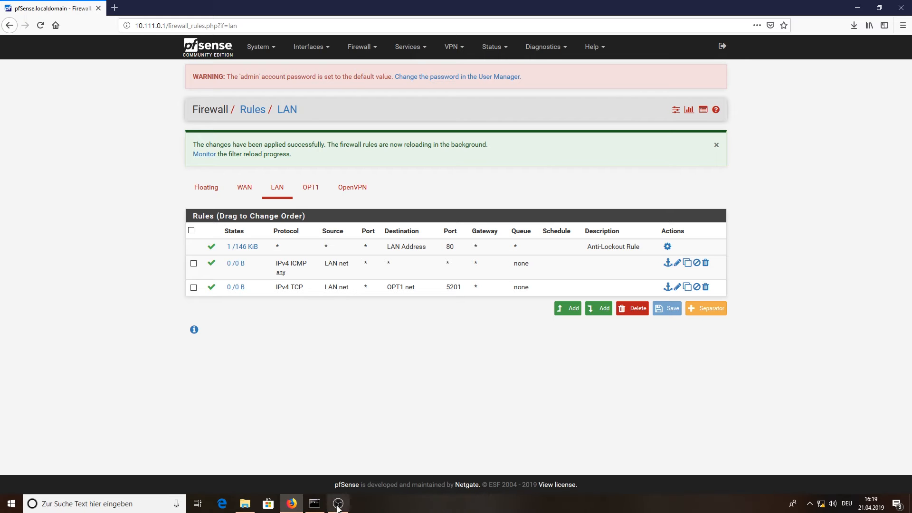
Step: Return to the command prompt and repeat the ping to 10.112.0.2 with the ICMP rule in place
{"action": "left_click", "coordinate": [315, 509]}
{"action": "key", "text": "Up"}
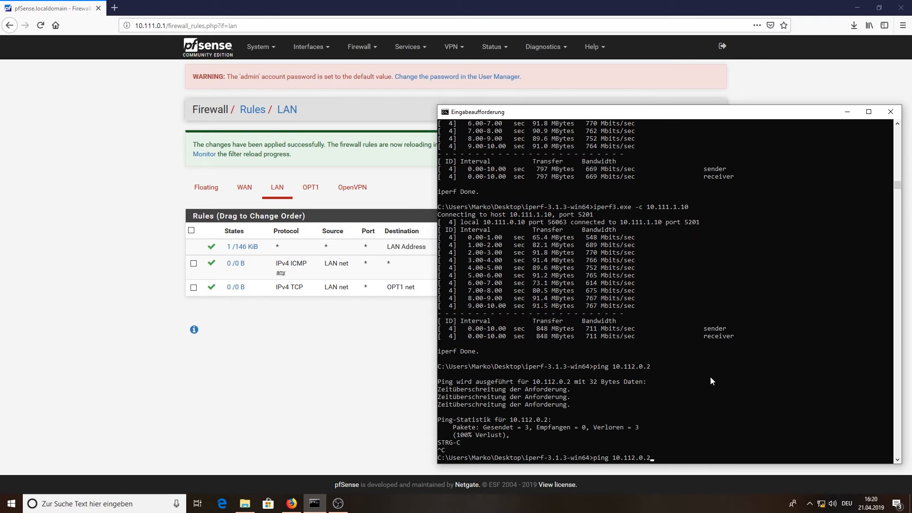
{"action": "key", "text": "Return"}
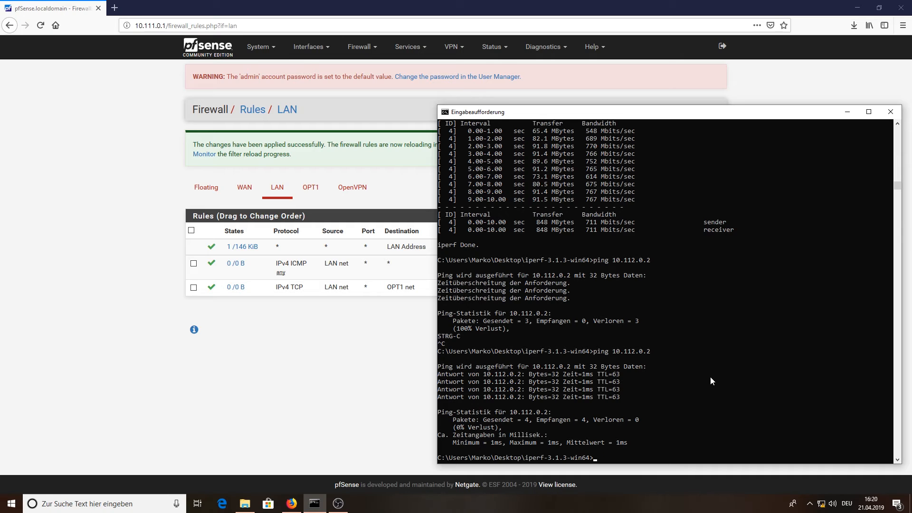
Step: Try to run the iperf3 client test against the VPN client with iperf3.exe -c 10.112.0.2
{"action": "key", "text": "Up"}
{"action": "key", "text": "Up"}
{"action": "key", "text": "Up"}
{"action": "key", "text": "BackSpace"}
{"action": "key", "text": "BackSpace"}
{"action": "key", "text": "BackSpace"}
{"action": "key", "text": "BackSpace"}
{"action": "key", "text": "BackSpace"}
{"action": "key", "text": "BackSpace"}
{"action": "type", "text": "2.0.2"}
{"action": "key", "text": "Return"}
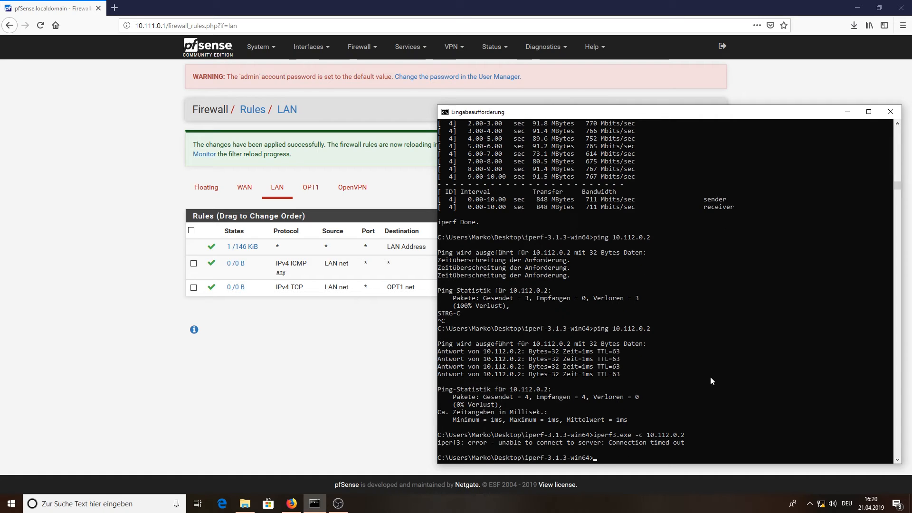
Step: Return to pfSense in the browser, duplicate the LAN TCP rule for OPT1 net, and set the copy's destination type to Network
{"action": "left_click", "coordinate": [357, 344]}
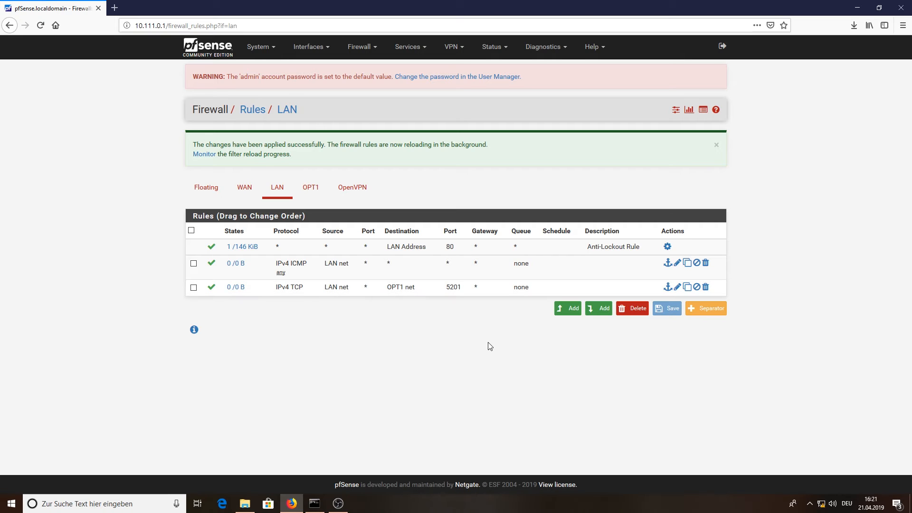
{"action": "left_click", "coordinate": [687, 288]}
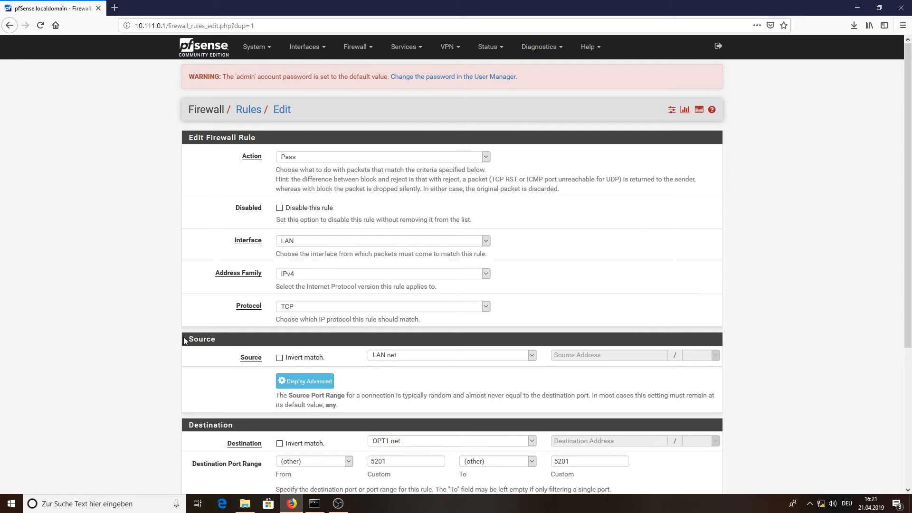
{"action": "scroll", "coordinate": [203, 352], "scroll_direction": "down", "scroll_amount": 5}
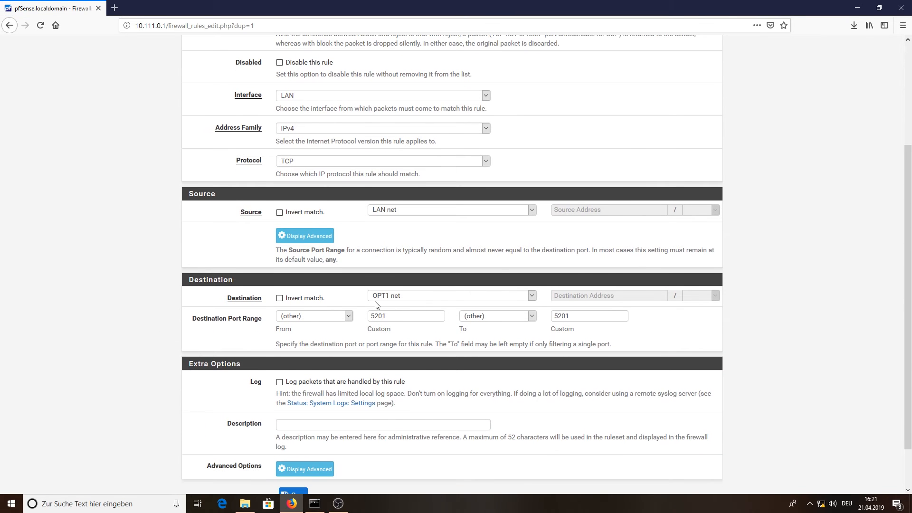
{"action": "left_click", "coordinate": [532, 296]}
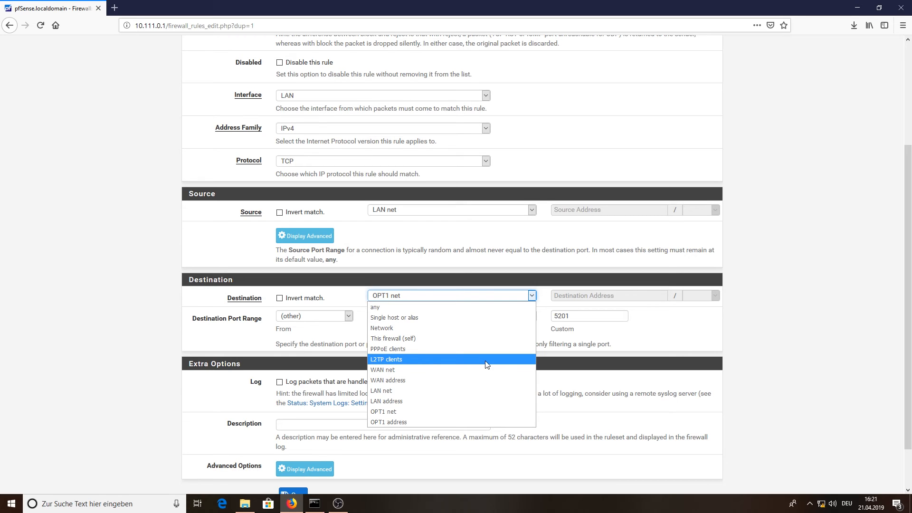
{"action": "left_click", "coordinate": [404, 328]}
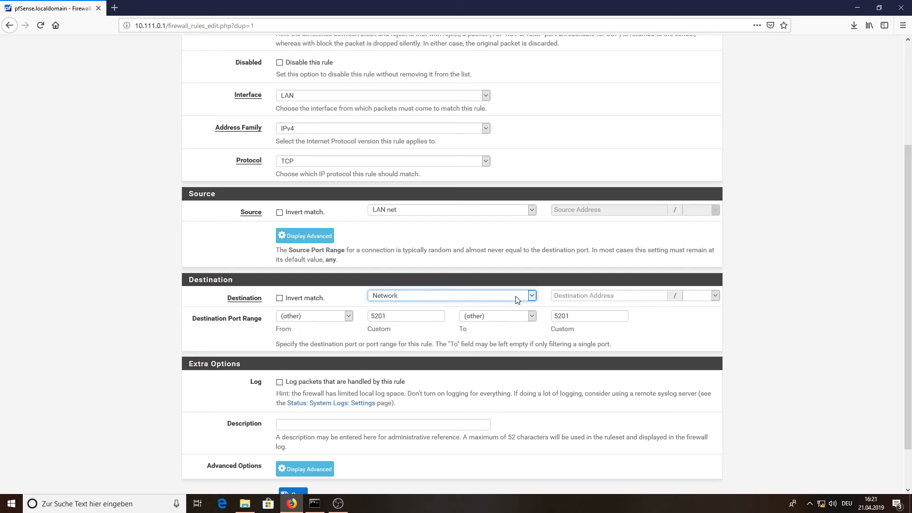
Step: Set the duplicated rule's destination network to 10.112.0.0 with a /16 mask
{"action": "left_click", "coordinate": [589, 298]}
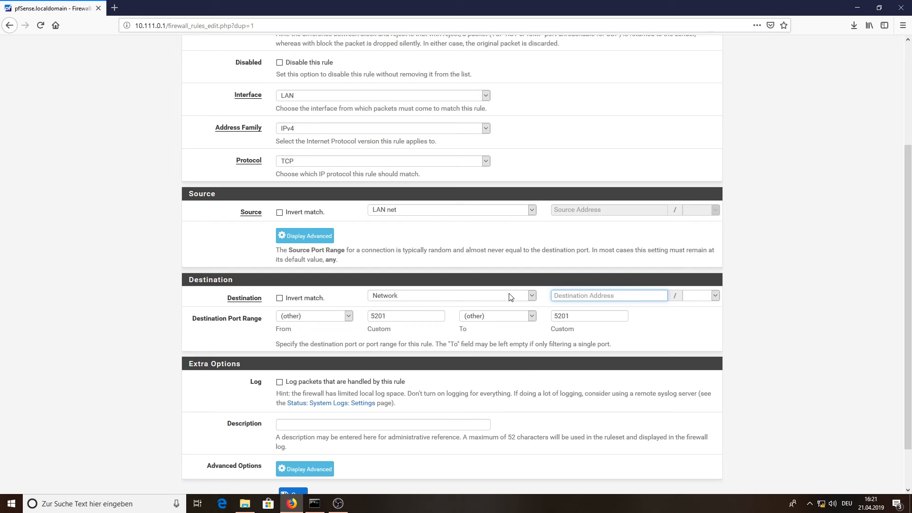
{"action": "left_click", "coordinate": [532, 296]}
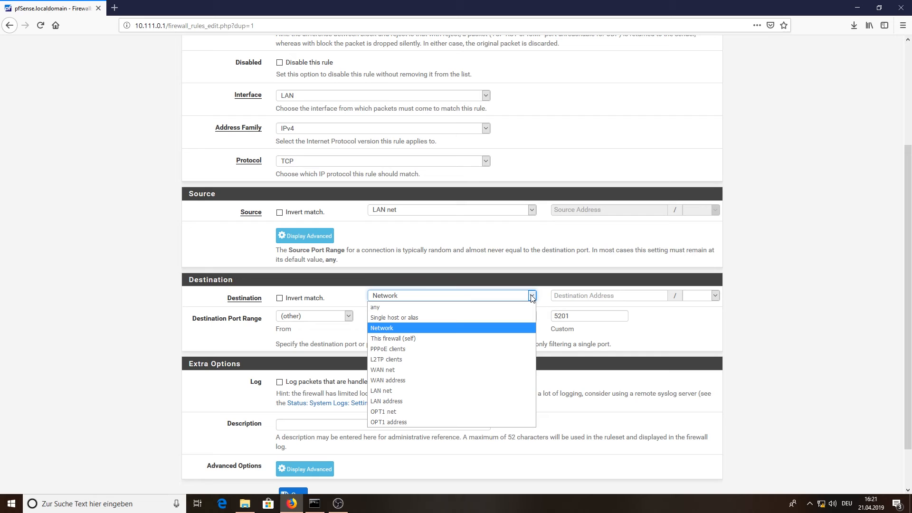
{"action": "left_click", "coordinate": [579, 295]}
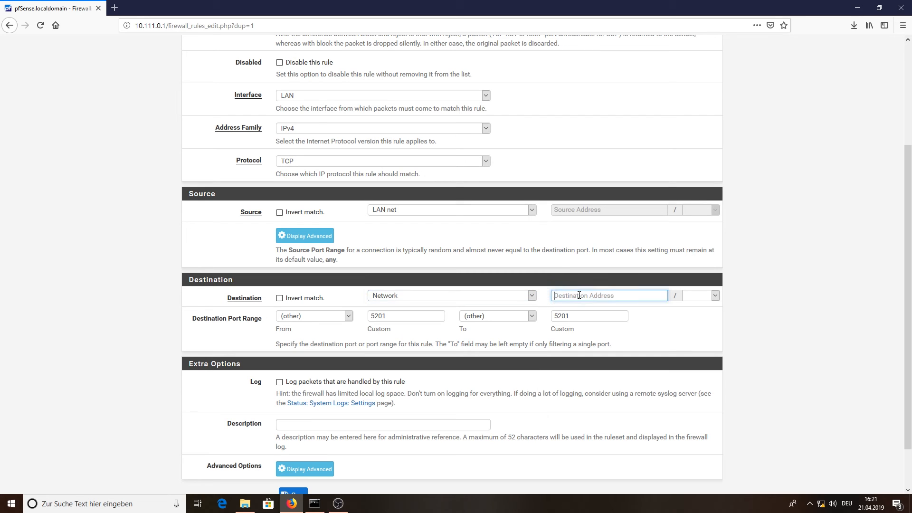
{"action": "type", "text": "10.112.0.0"}
{"action": "left_click", "coordinate": [694, 300]}
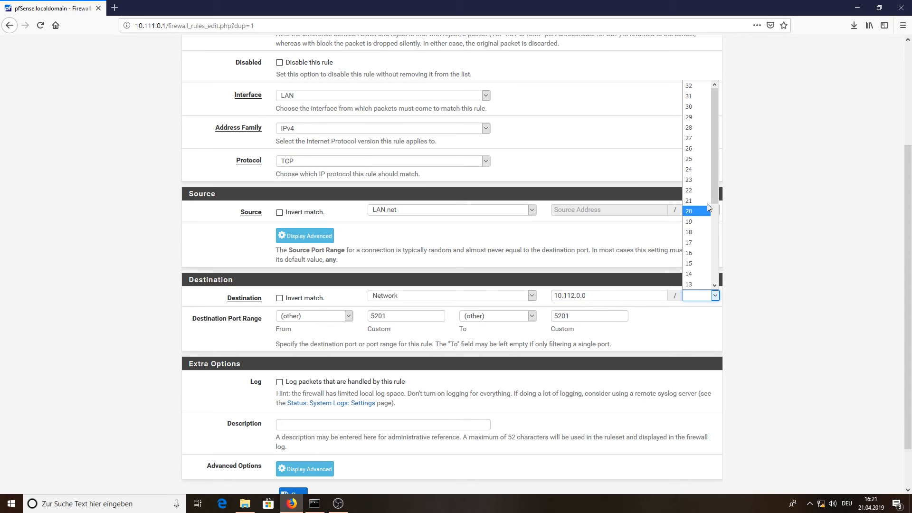
{"action": "left_click", "coordinate": [699, 225]}
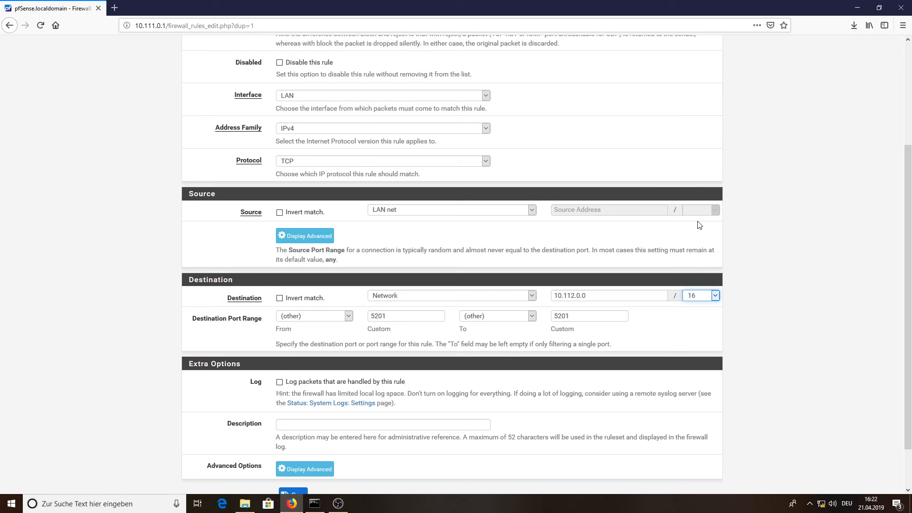
Step: Save the duplicated LAN rule and apply the firewall changes
{"action": "left_click", "coordinate": [688, 326]}
{"action": "scroll", "coordinate": [230, 456], "scroll_direction": "down", "scroll_amount": 2}
{"action": "left_click", "coordinate": [287, 446]}
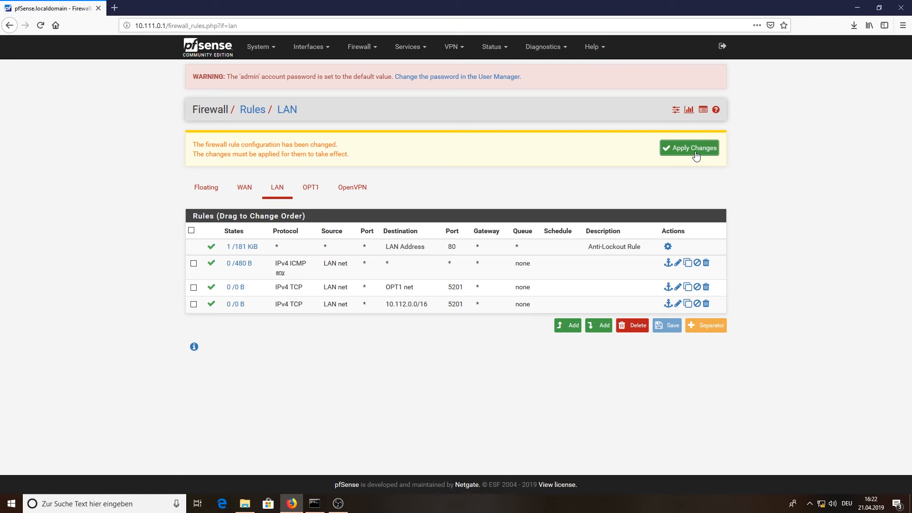
{"action": "left_click", "coordinate": [695, 153]}
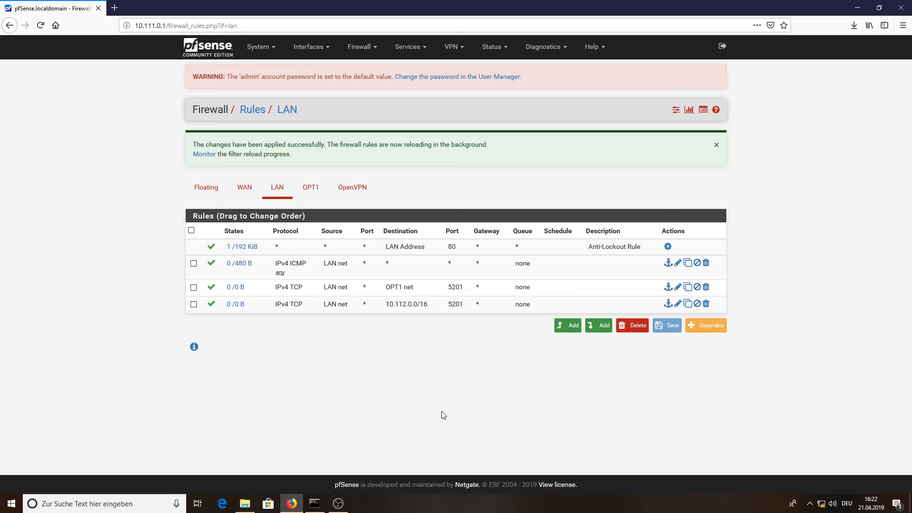
Step: Return to the command prompt and run the iperf3 client test through the VPN twice with iperf3.exe -c 10.112.0.2
{"action": "left_click", "coordinate": [314, 503]}
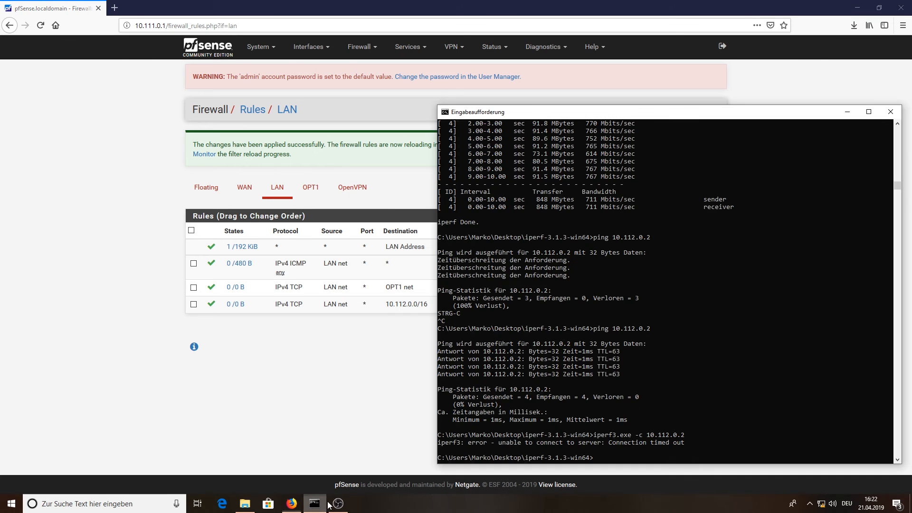
{"action": "key", "text": "Up"}
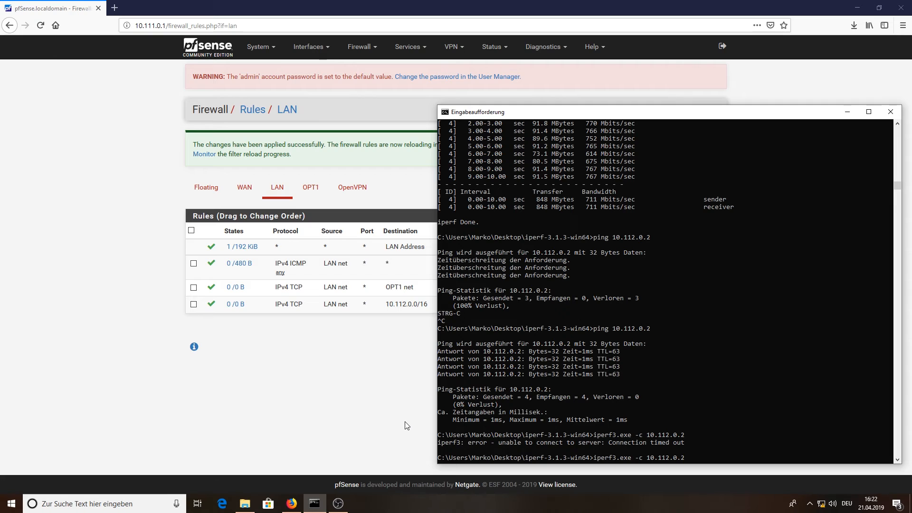
{"action": "key", "text": "Return"}
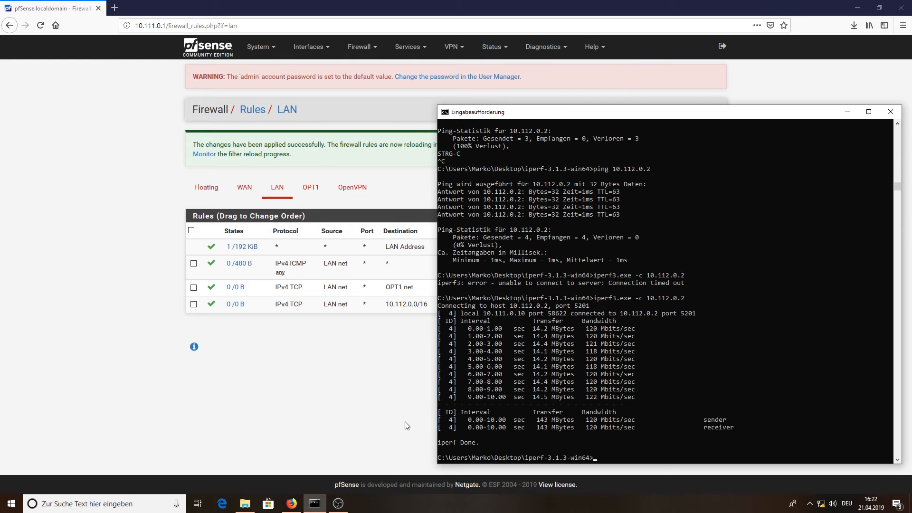
{"action": "key", "text": "Up"}
{"action": "key", "text": "Return"}
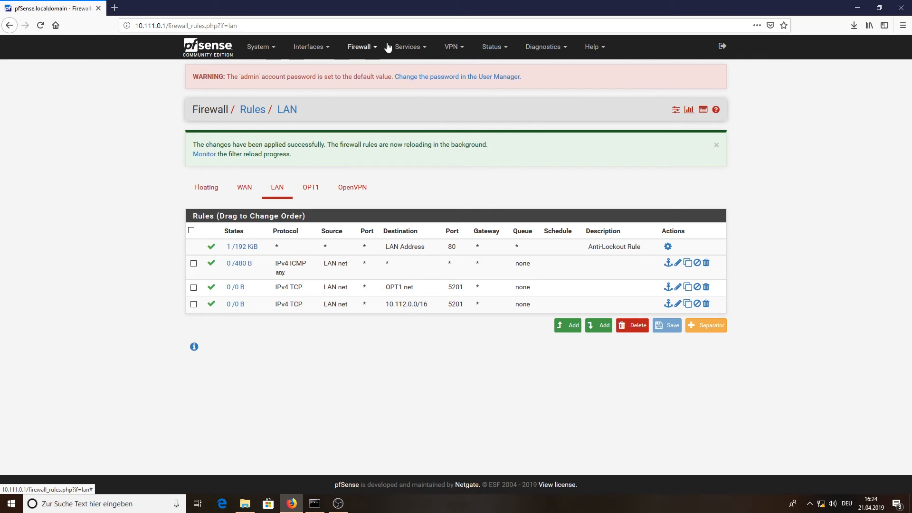
Step: Open the OpenVPN server's settings in pfSense to examine its encryption and hardware crypto options, and return to the iperf3 results in the command prompt
{"action": "left_click", "coordinate": [454, 46]}
{"action": "left_click", "coordinate": [467, 96]}
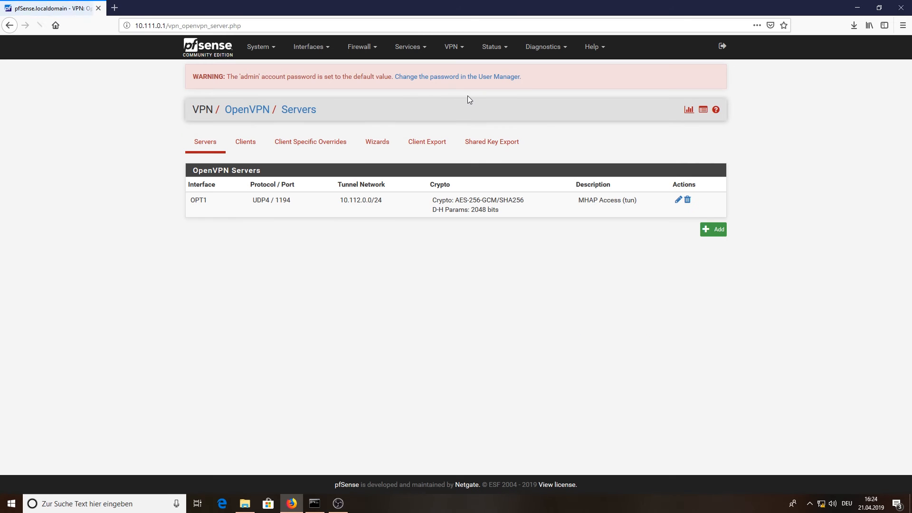
{"action": "double_click", "coordinate": [292, 203]}
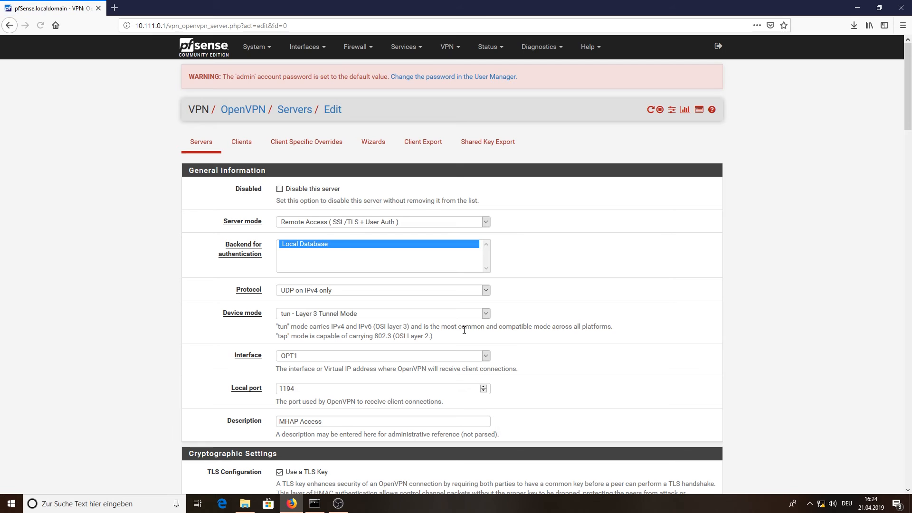
{"action": "scroll", "coordinate": [209, 343], "scroll_direction": "down", "scroll_amount": 8}
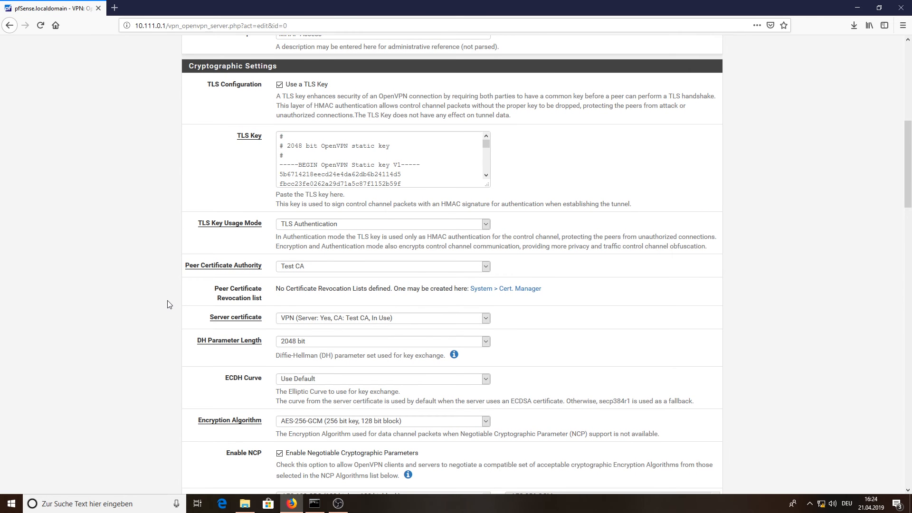
{"action": "scroll", "coordinate": [167, 304], "scroll_direction": "down", "scroll_amount": 7}
{"action": "scroll", "coordinate": [174, 300], "scroll_direction": "up", "scroll_amount": 2}
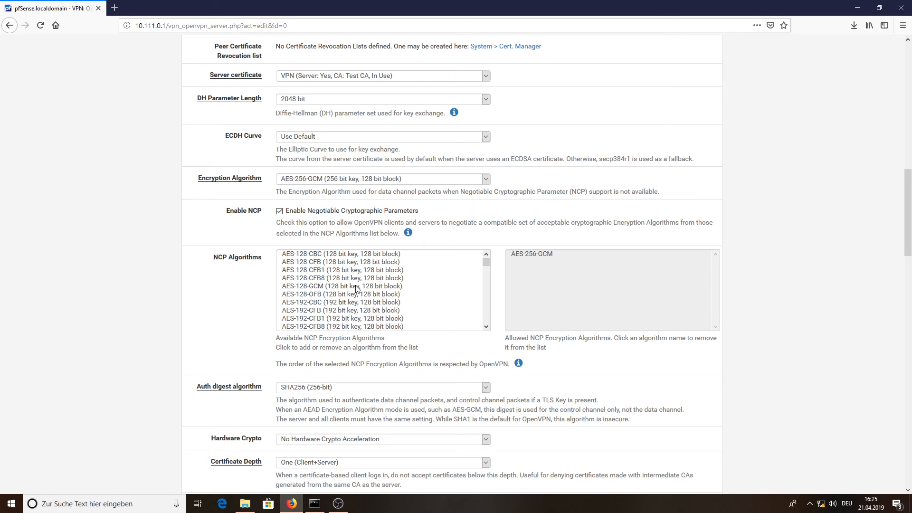
{"action": "left_click", "coordinate": [314, 503]}
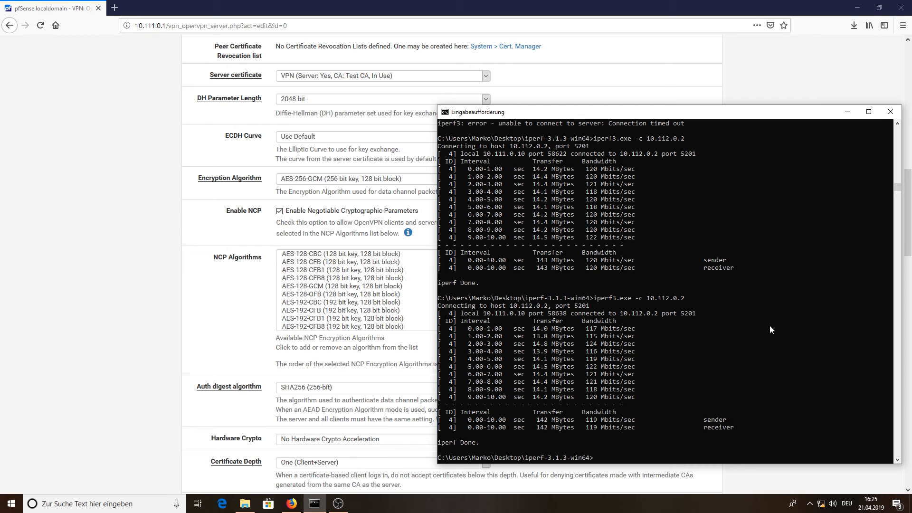